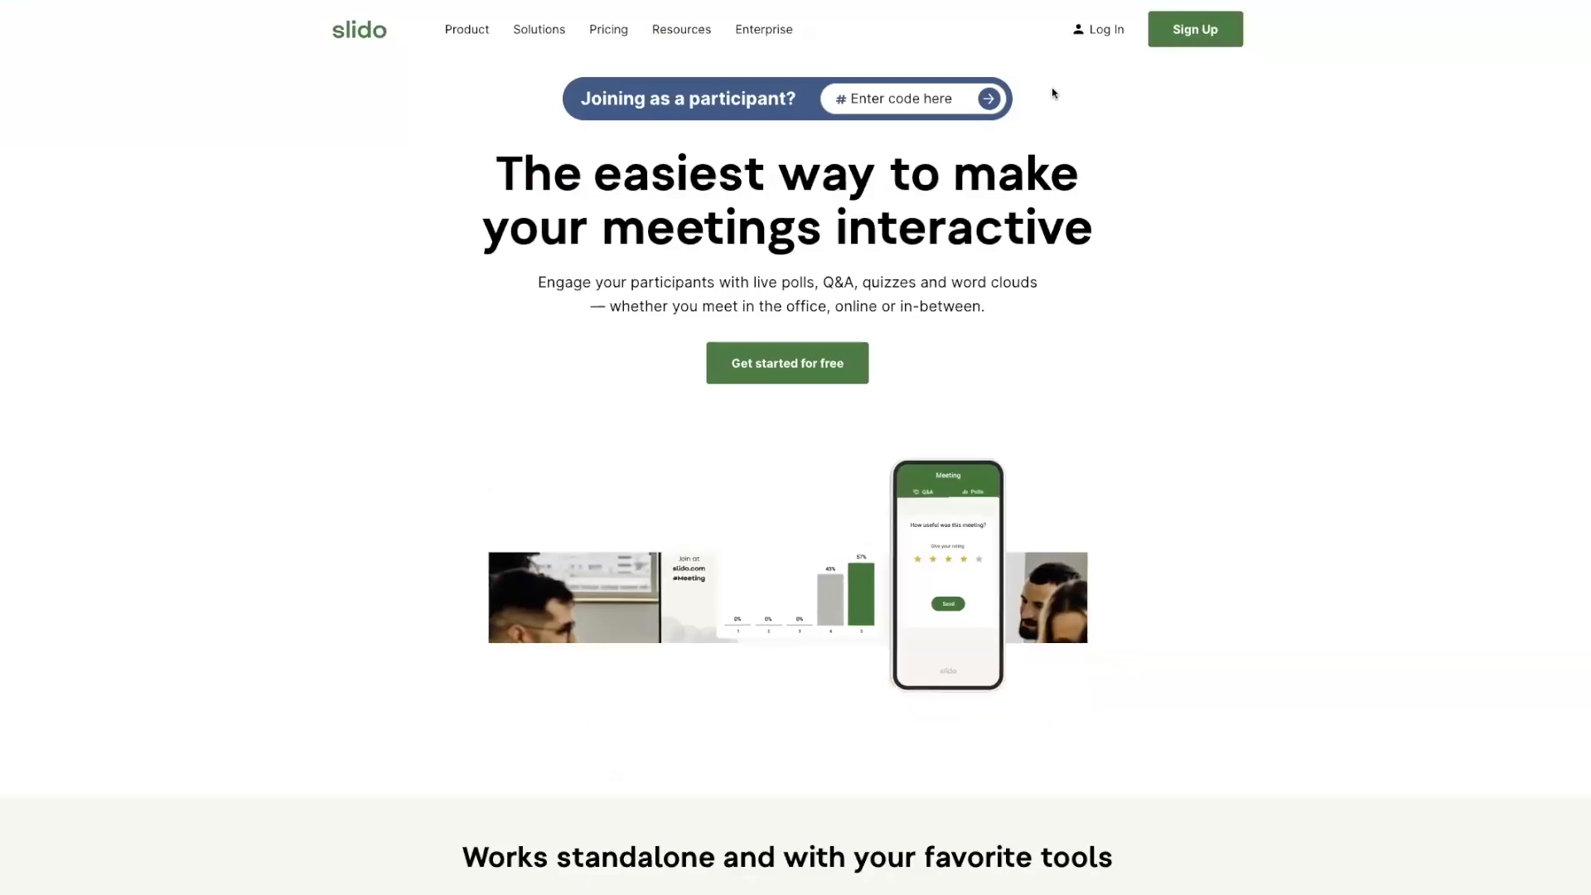
- Log in and view the poll results of the "BPT - Voting - Sep 24 2025" slido, returning to the slido list
click(1092, 43)
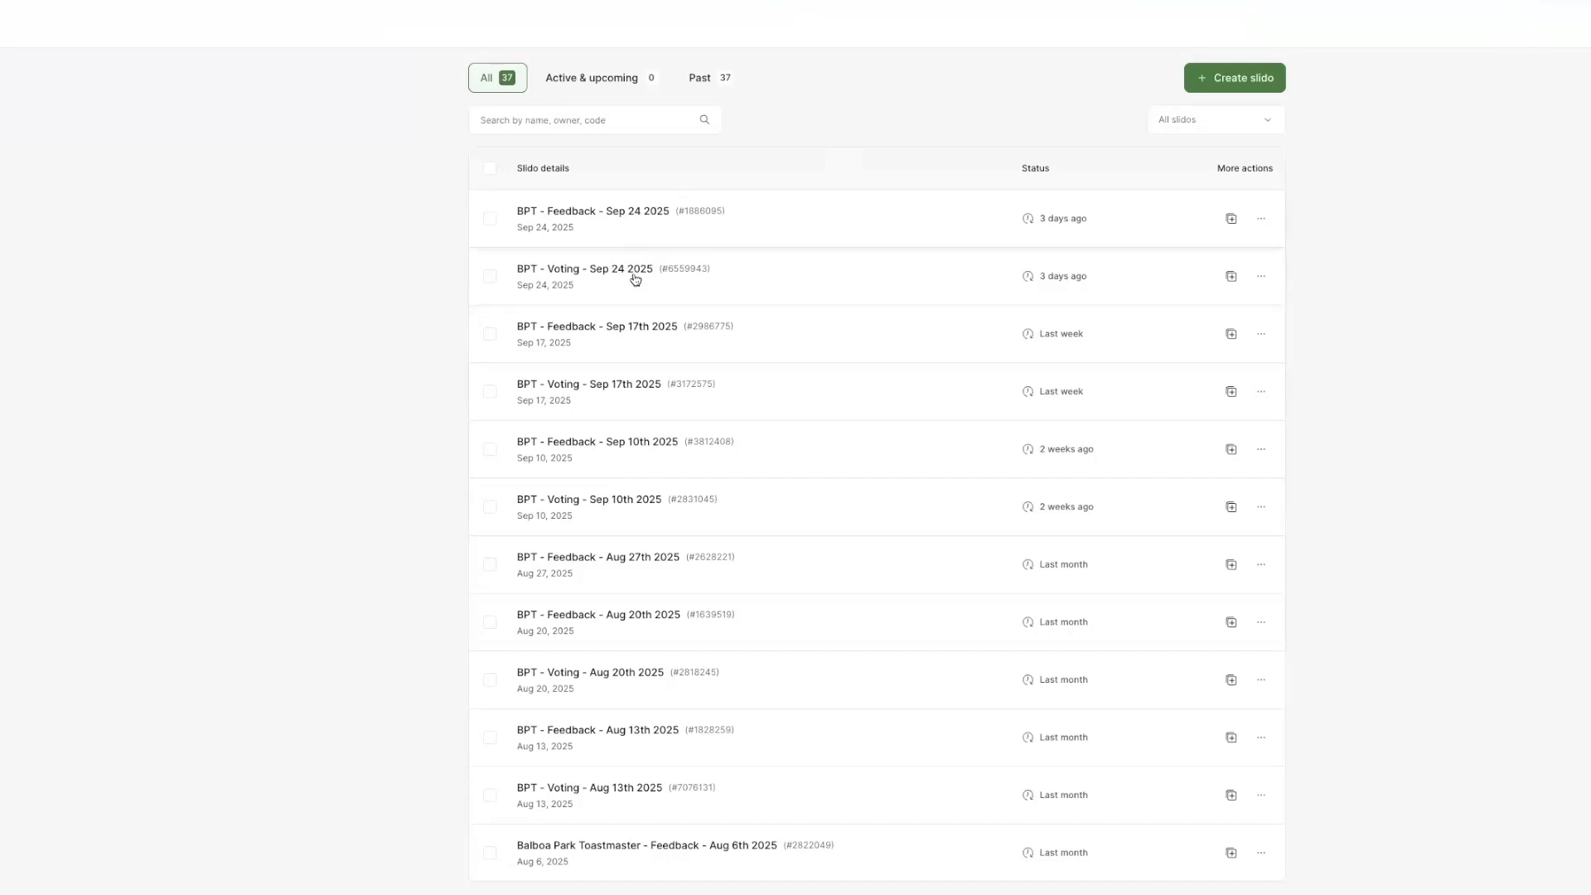
click(591, 272)
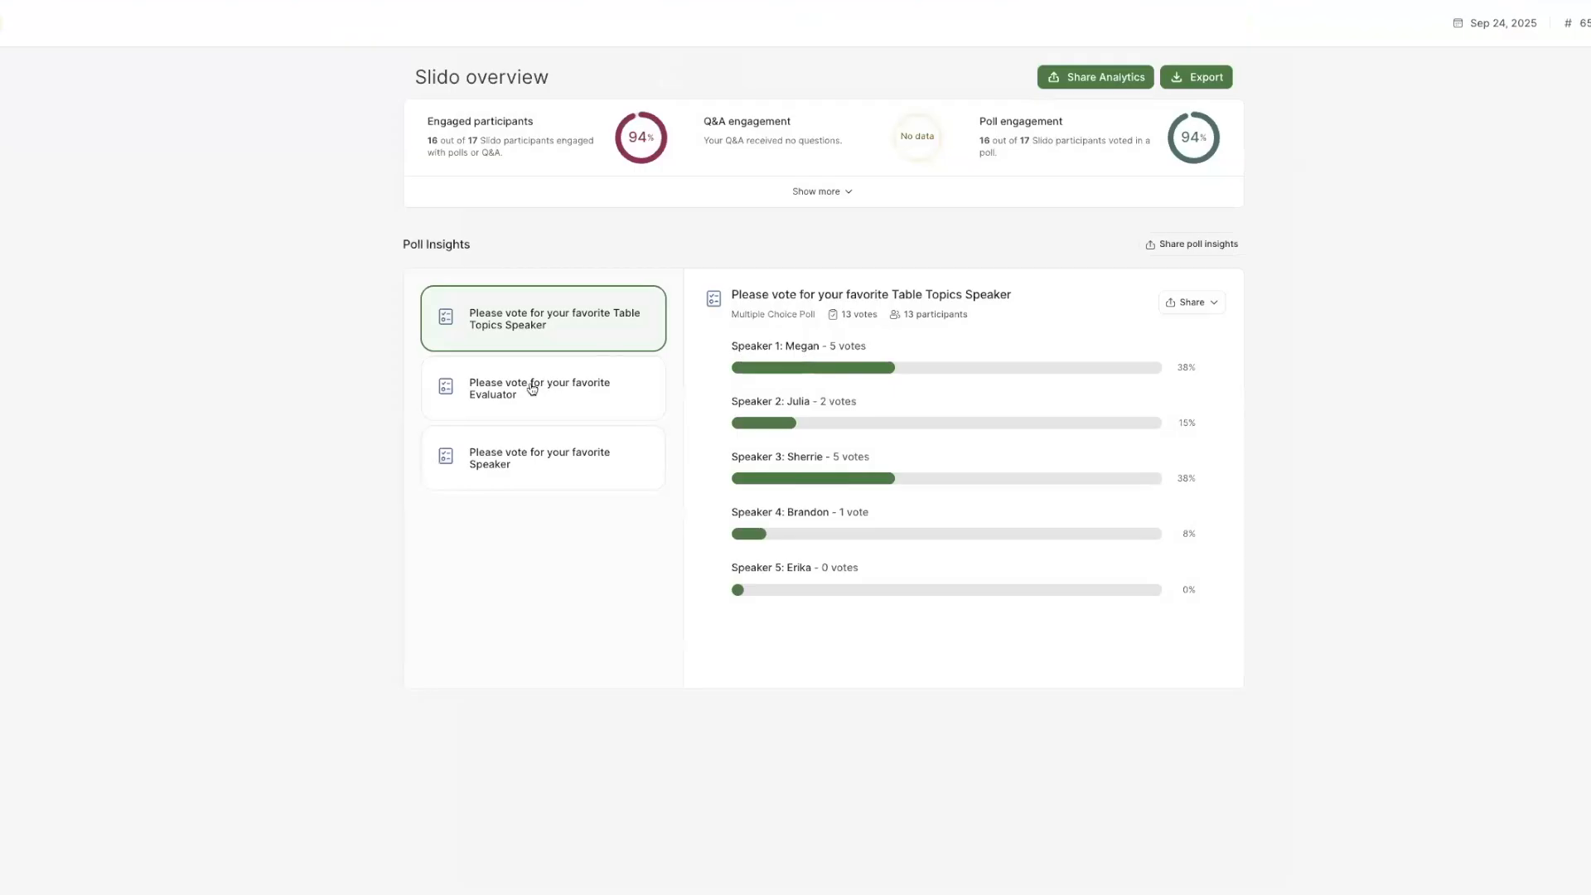
key(alt+Left)
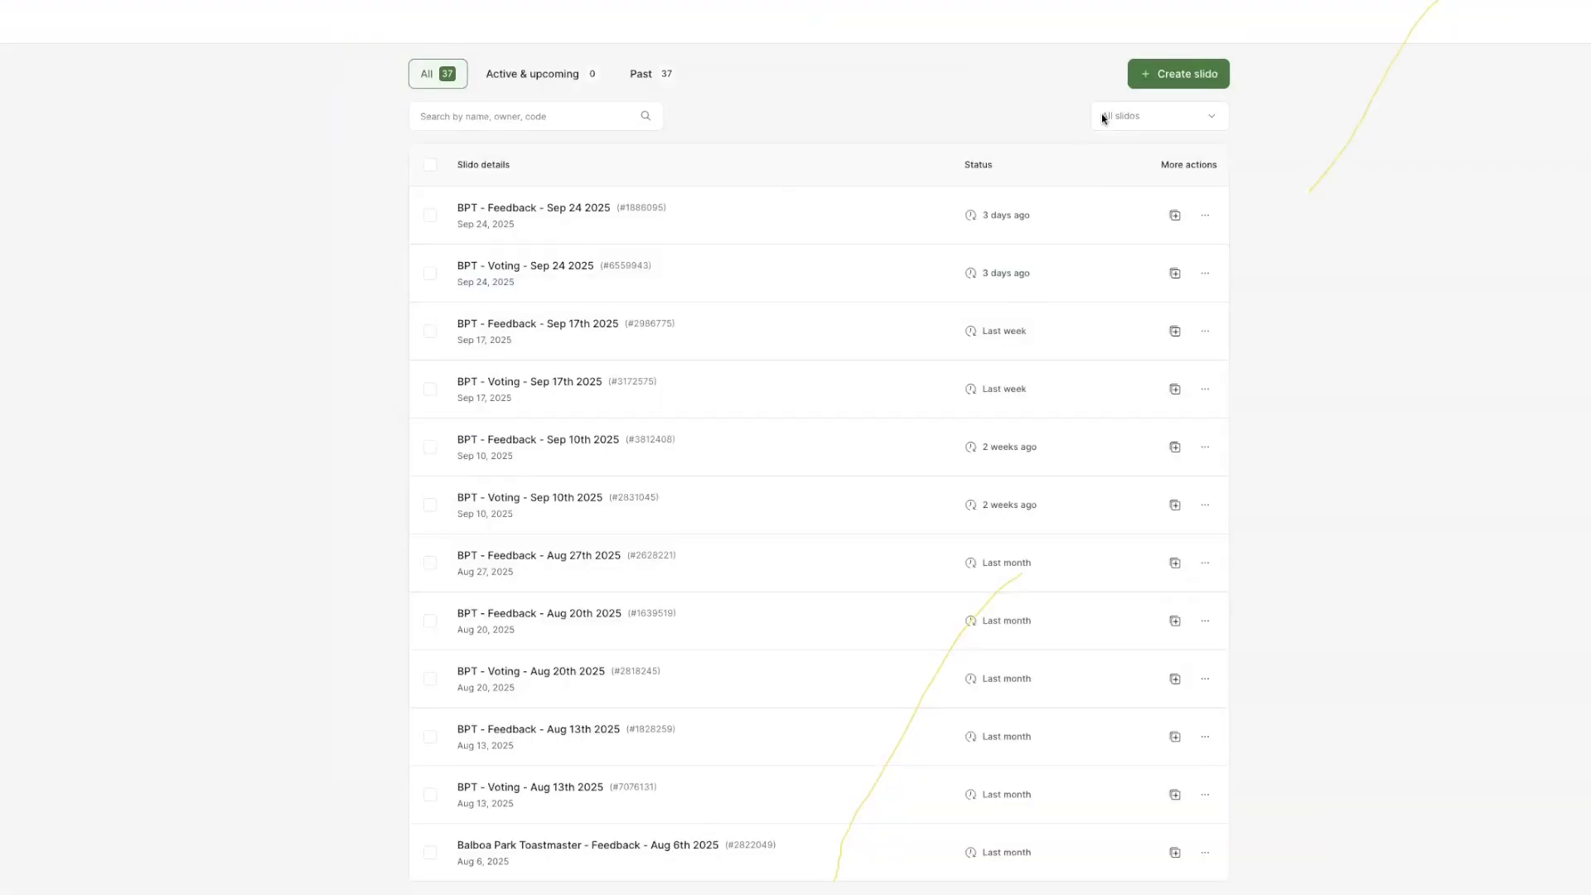
- Start a new slido with its start and end dates set to October 1, 2025
click(1174, 77)
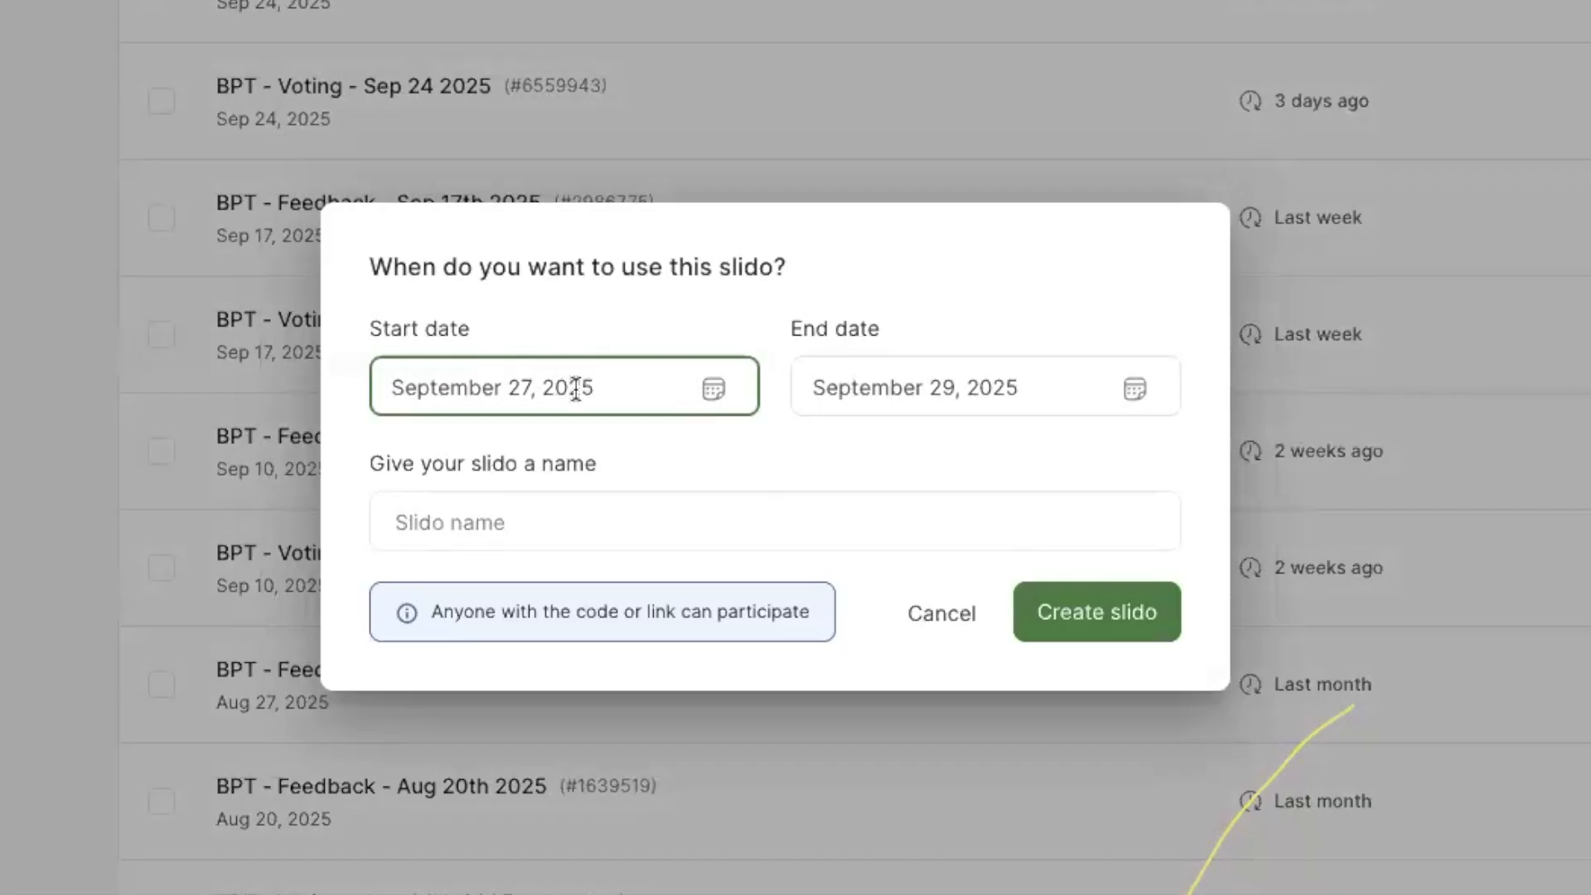
click(533, 387)
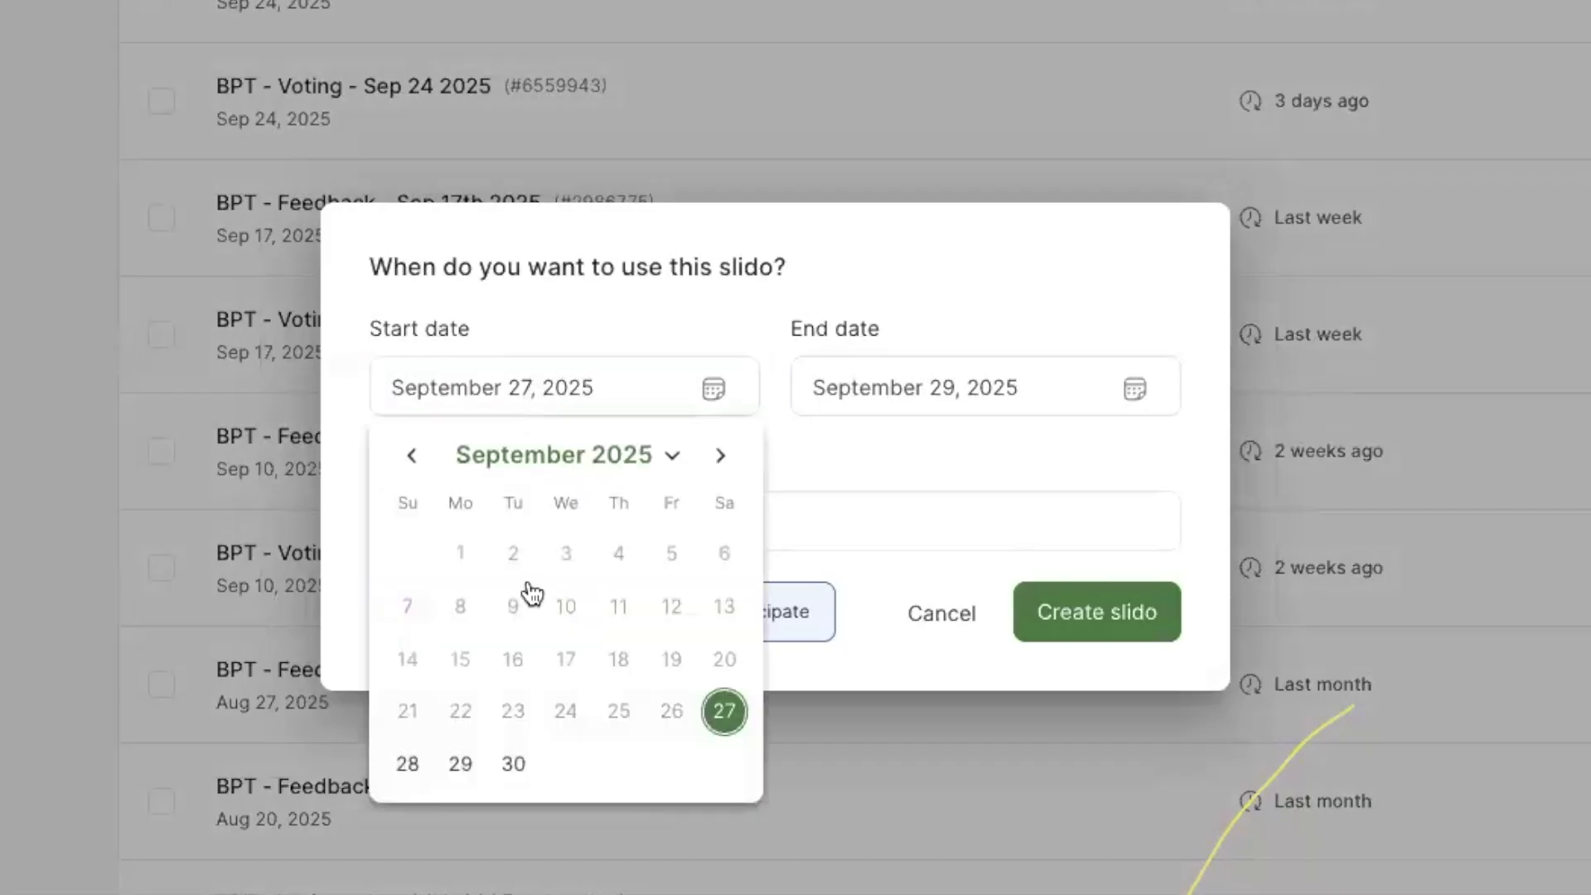
click(717, 464)
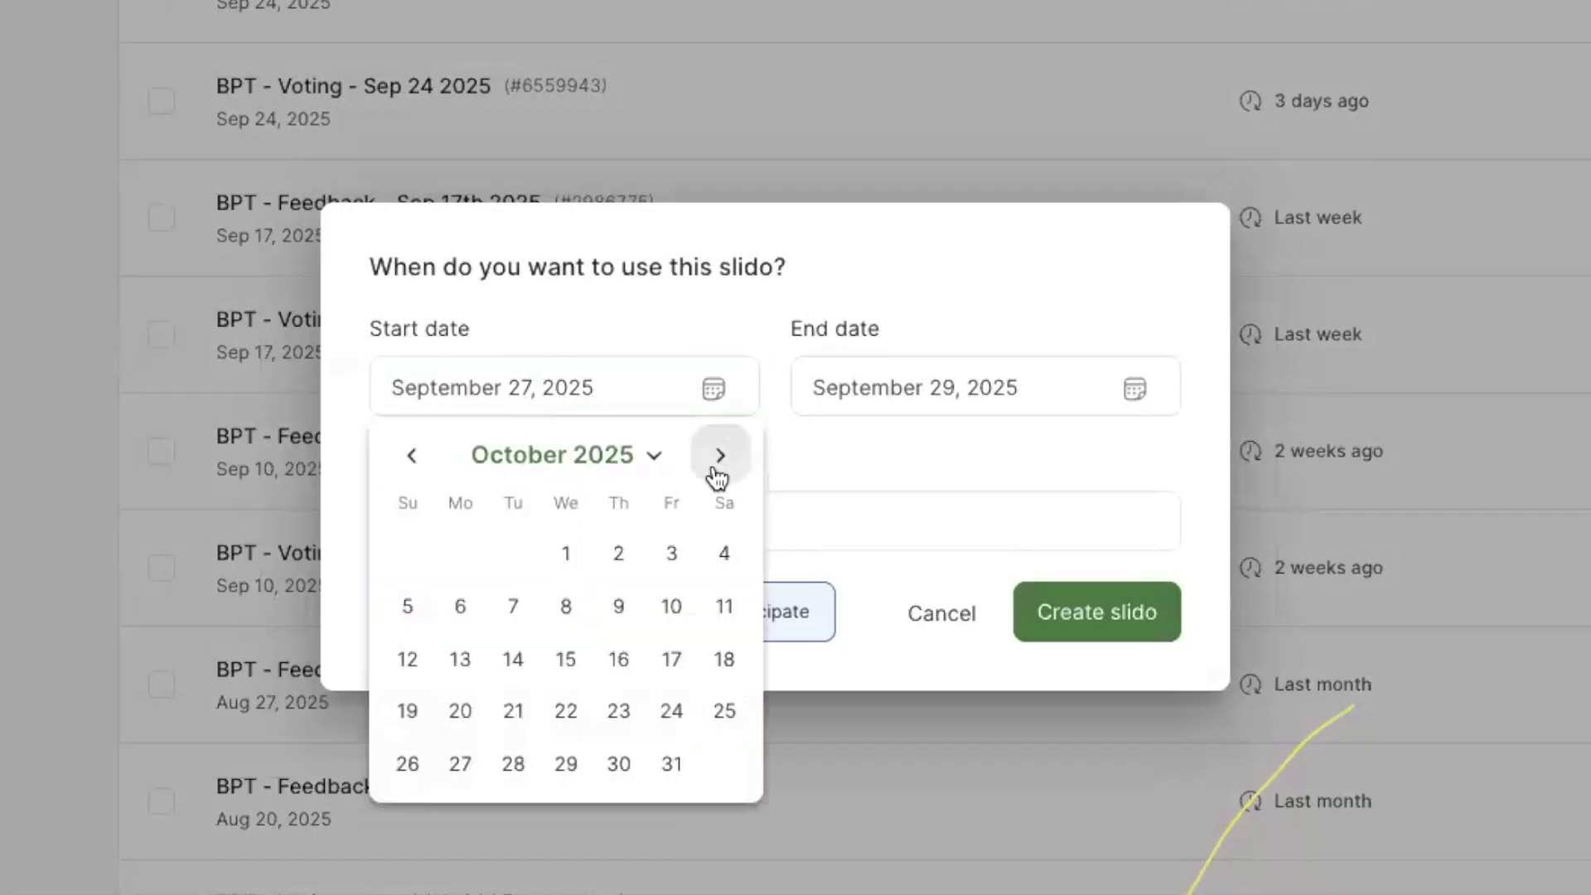
click(568, 556)
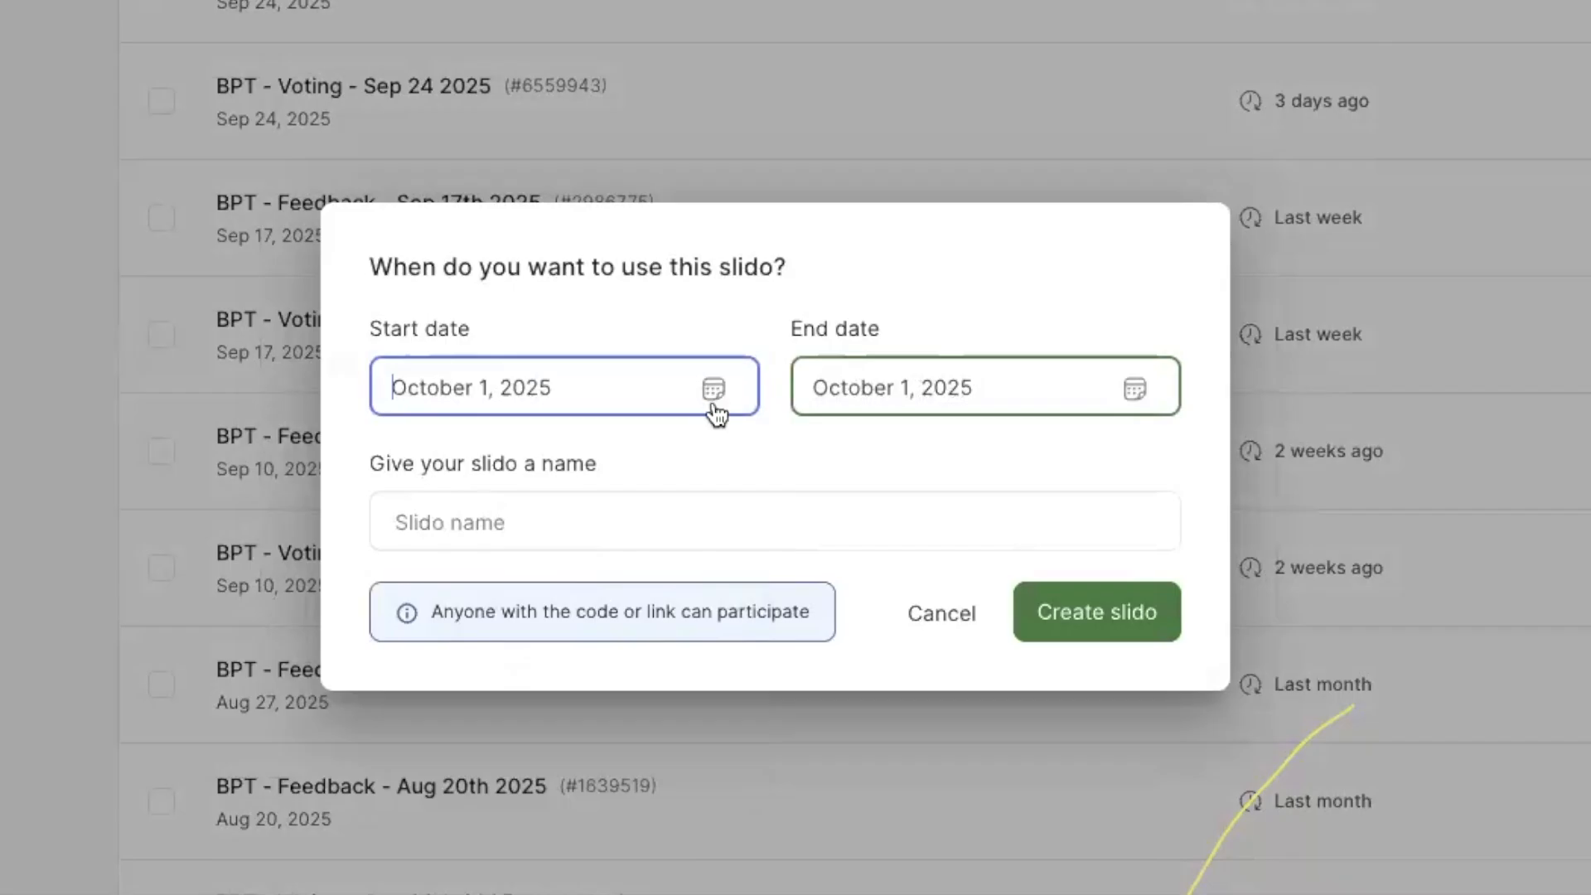
- Name the slido "BPT - Feedback - Oct 1st 2025" and create it
click(557, 520)
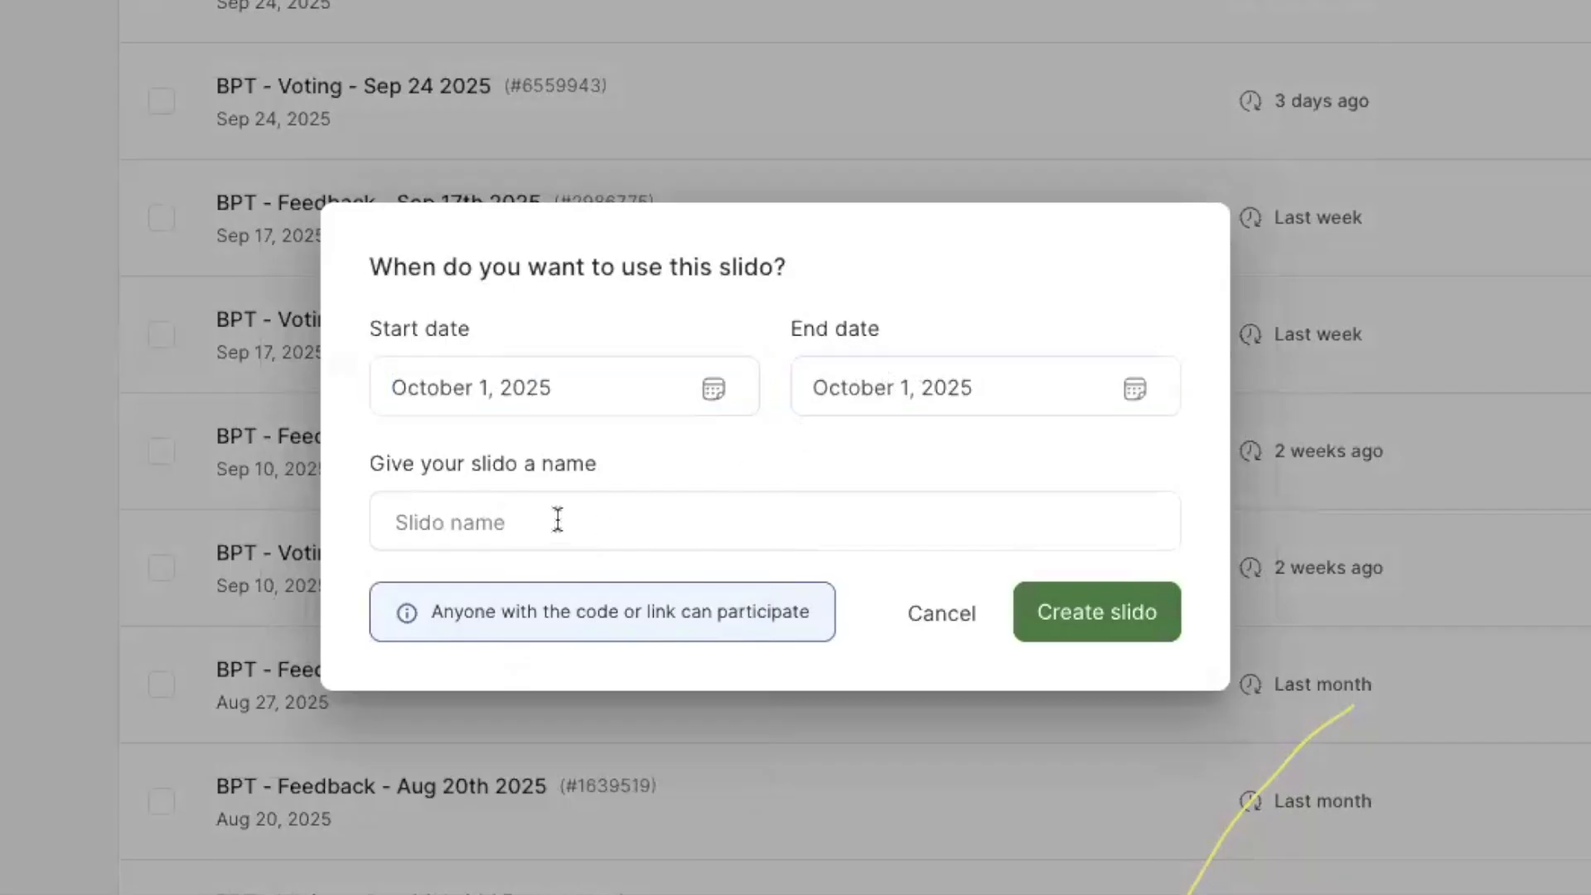
text(BPT)
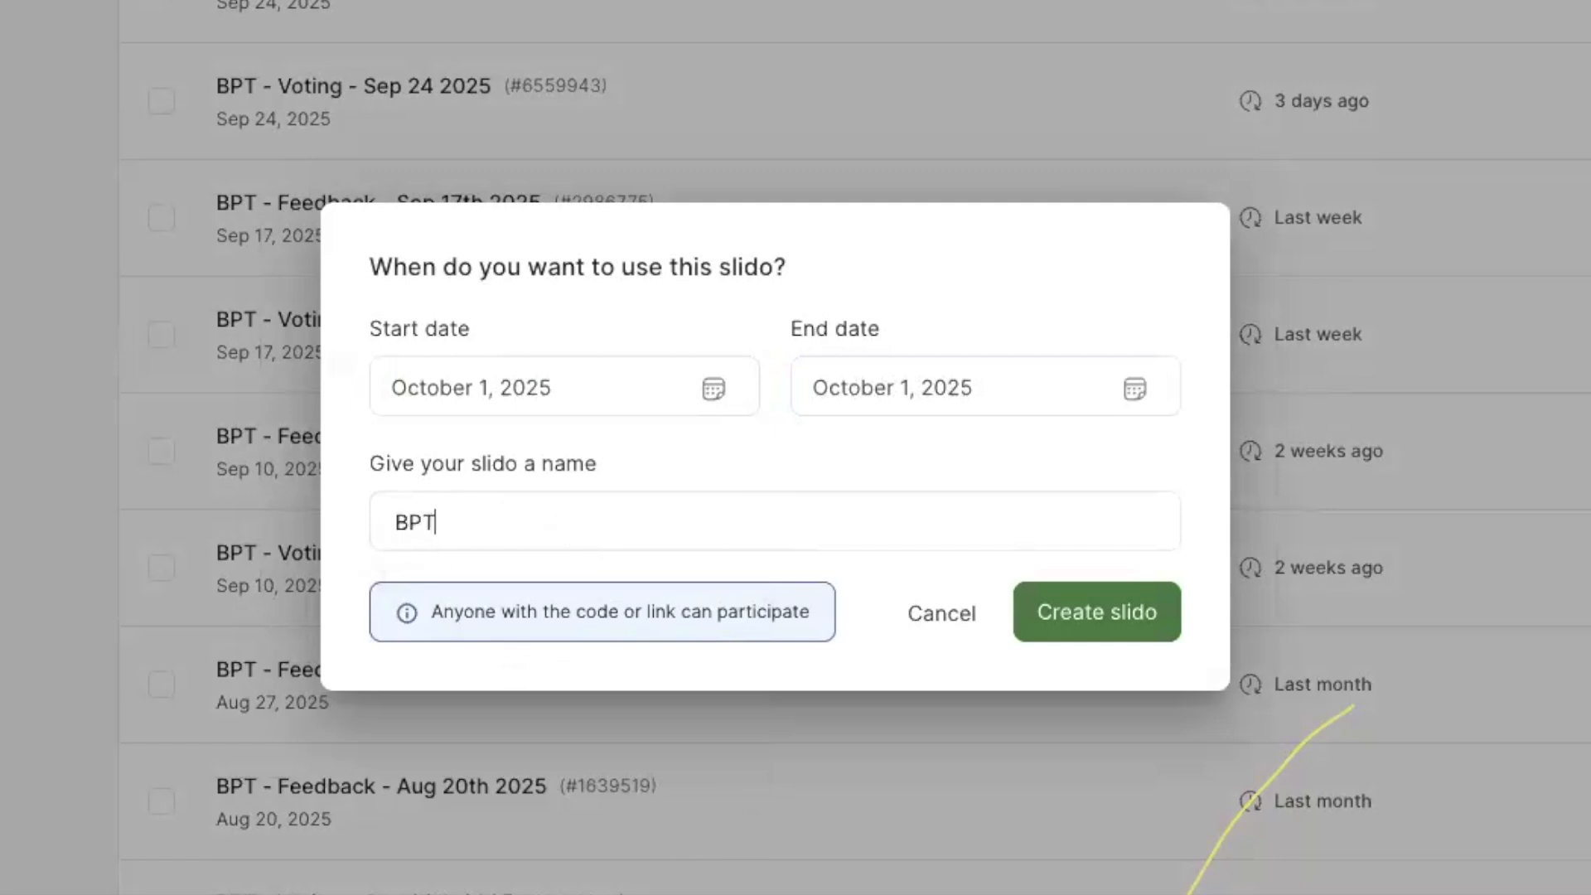
key(shift)
text(-)
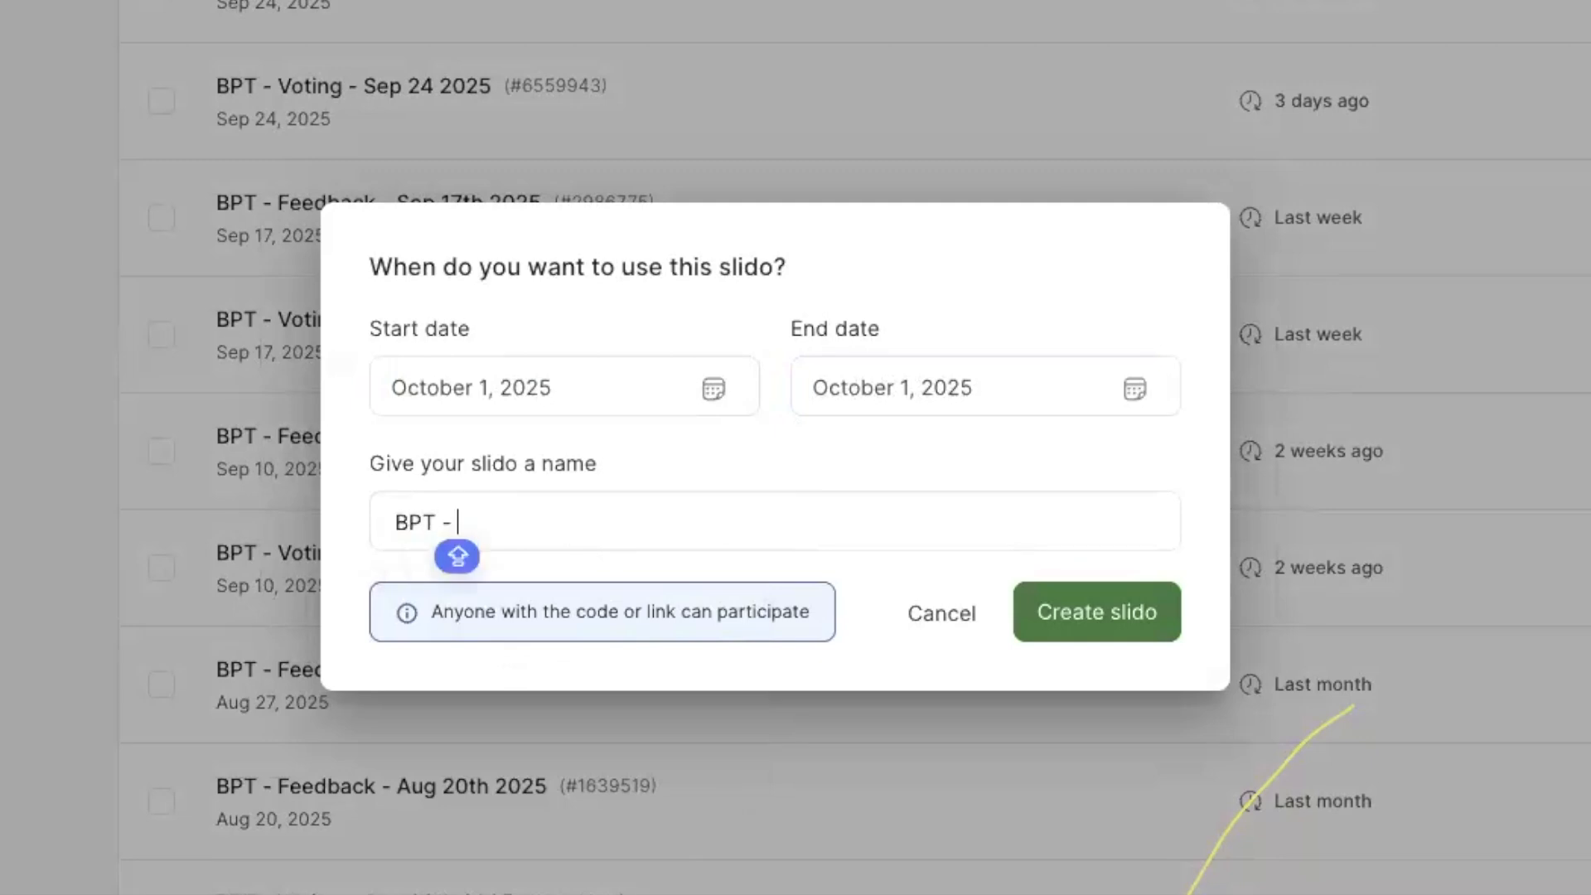
text( Feed)
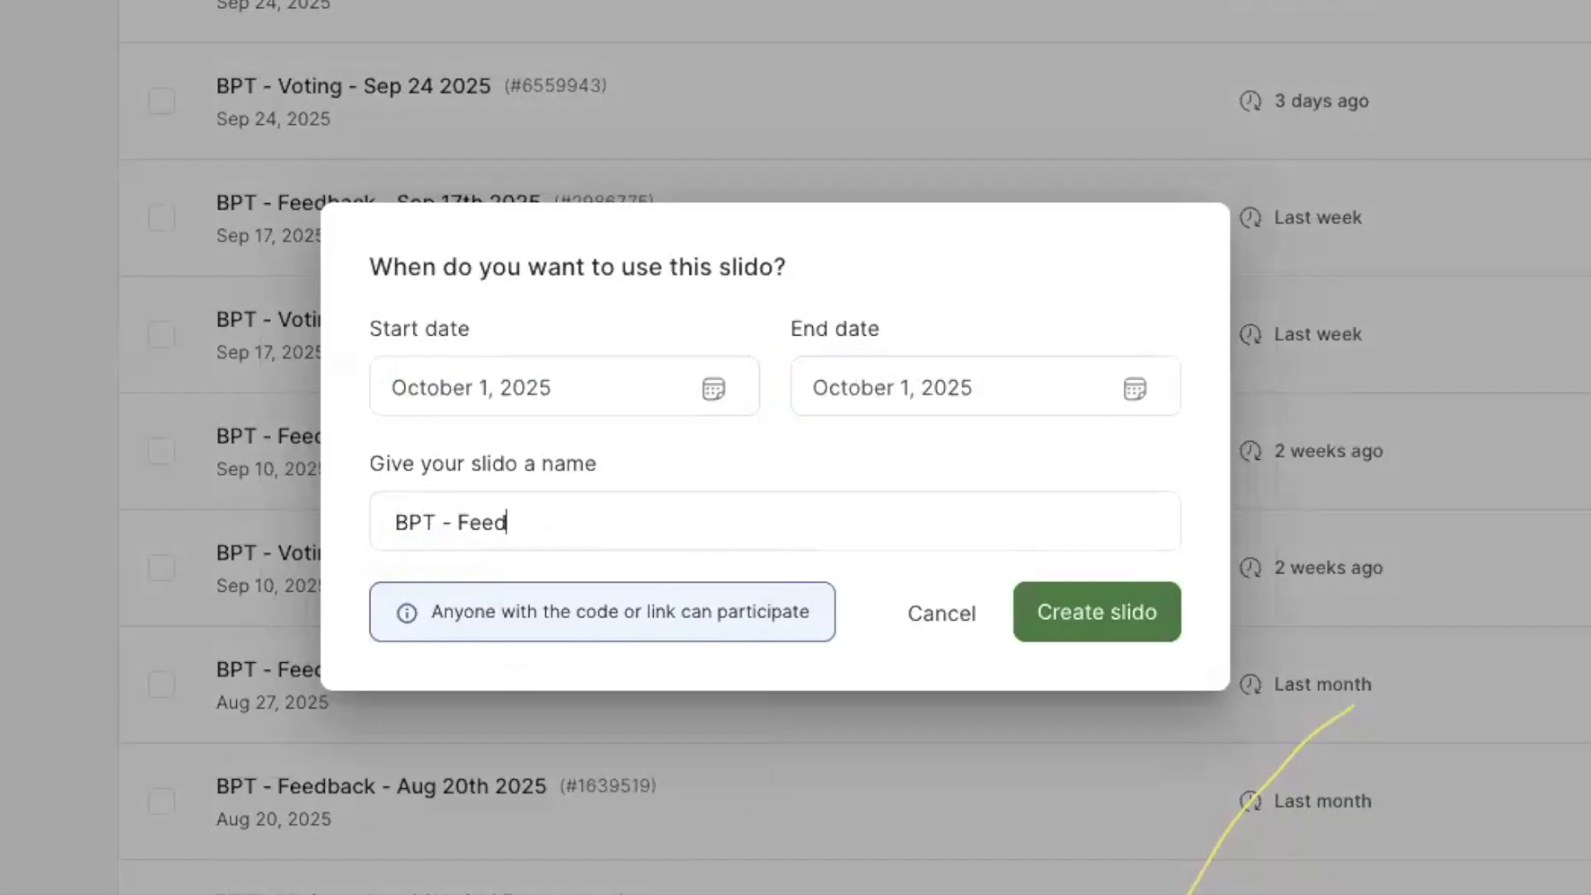
text(back - Oct 1st 202)
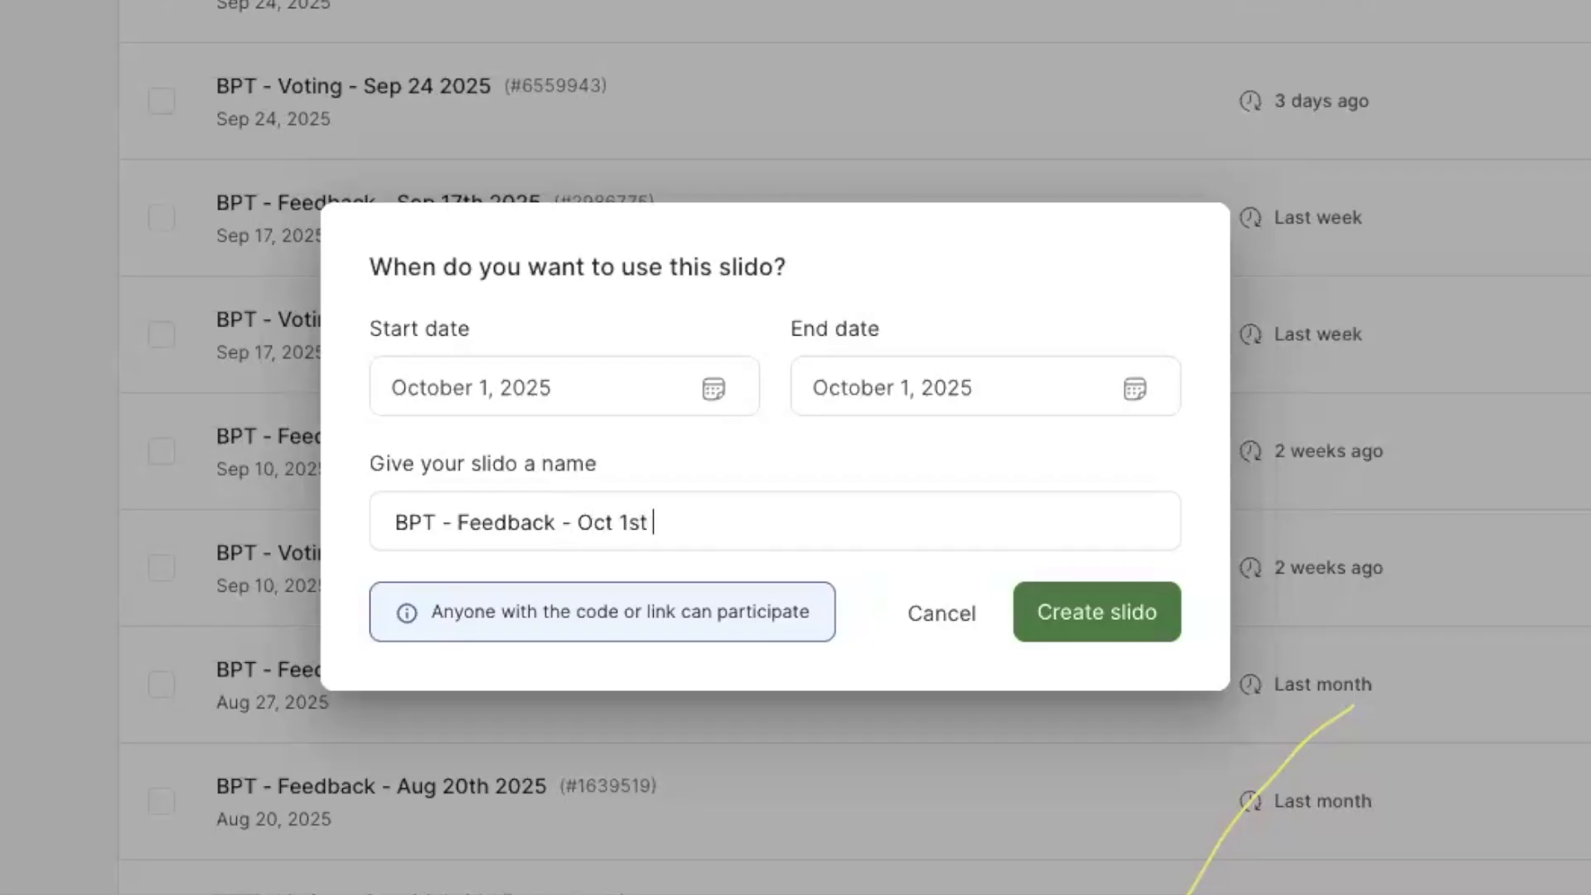
text(4)
key(BackSpace)
text(5)
click(1107, 623)
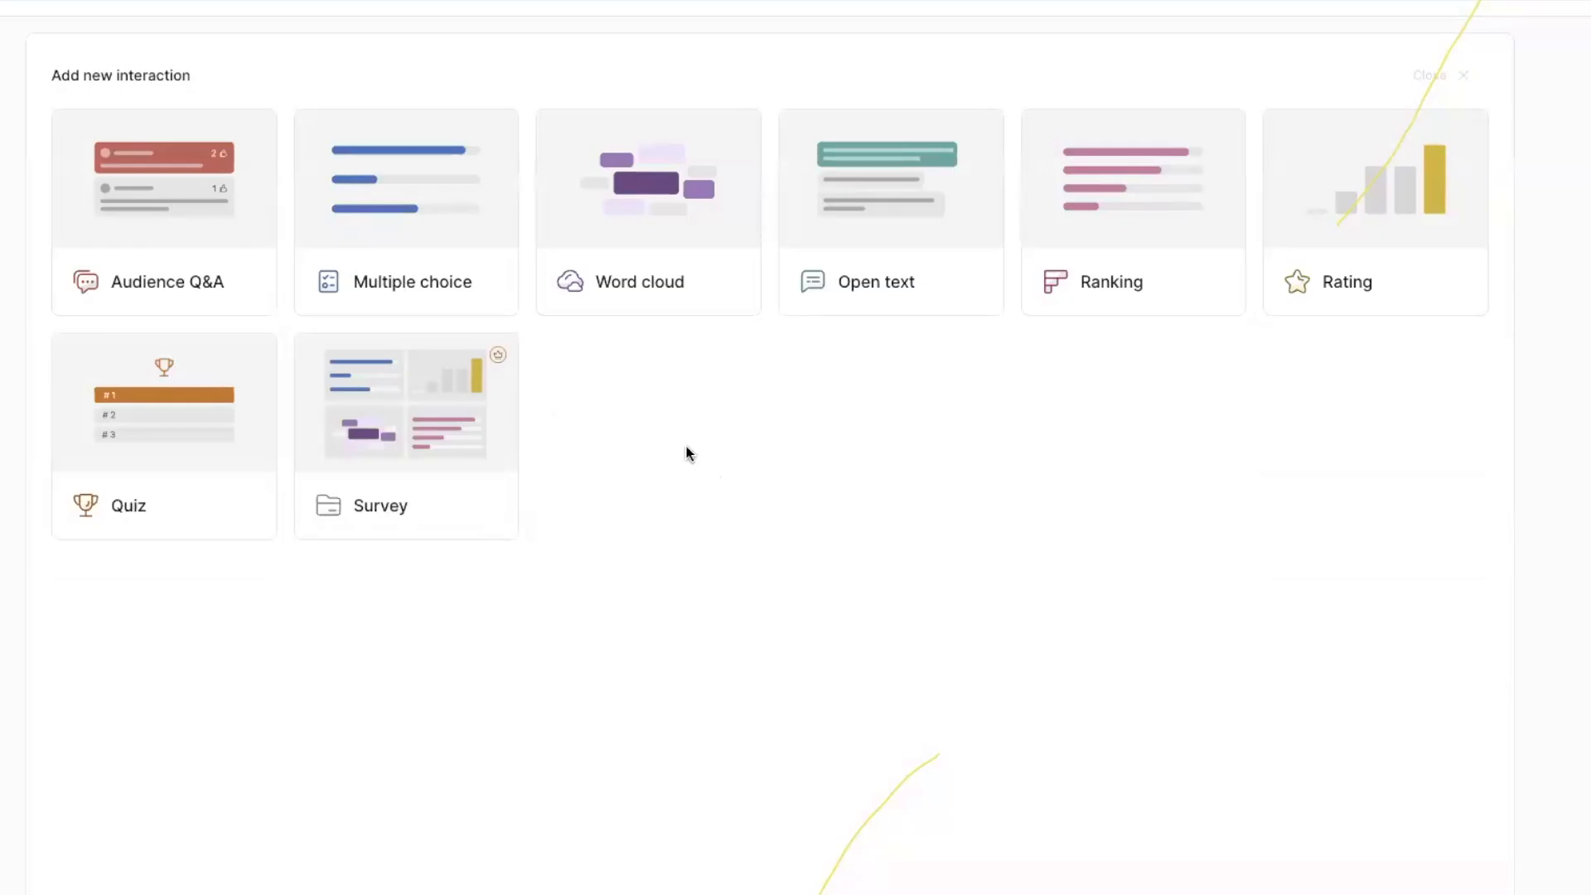
- Add an Open text poll and begin its question with "Please provide feedback to"
mouse_move(394, 218)
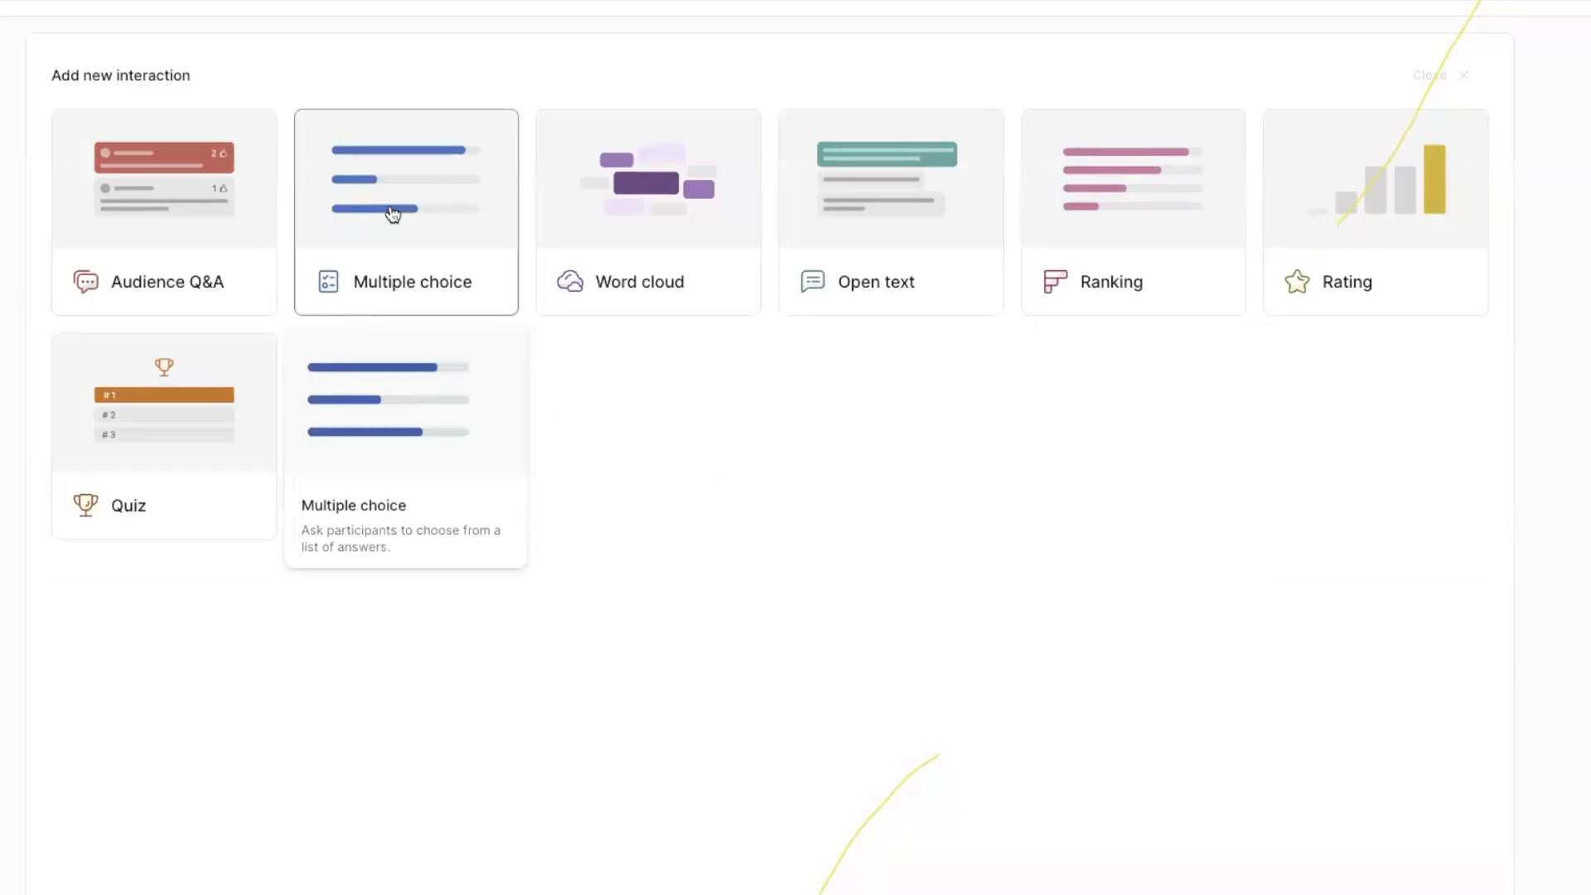
mouse_move(887, 234)
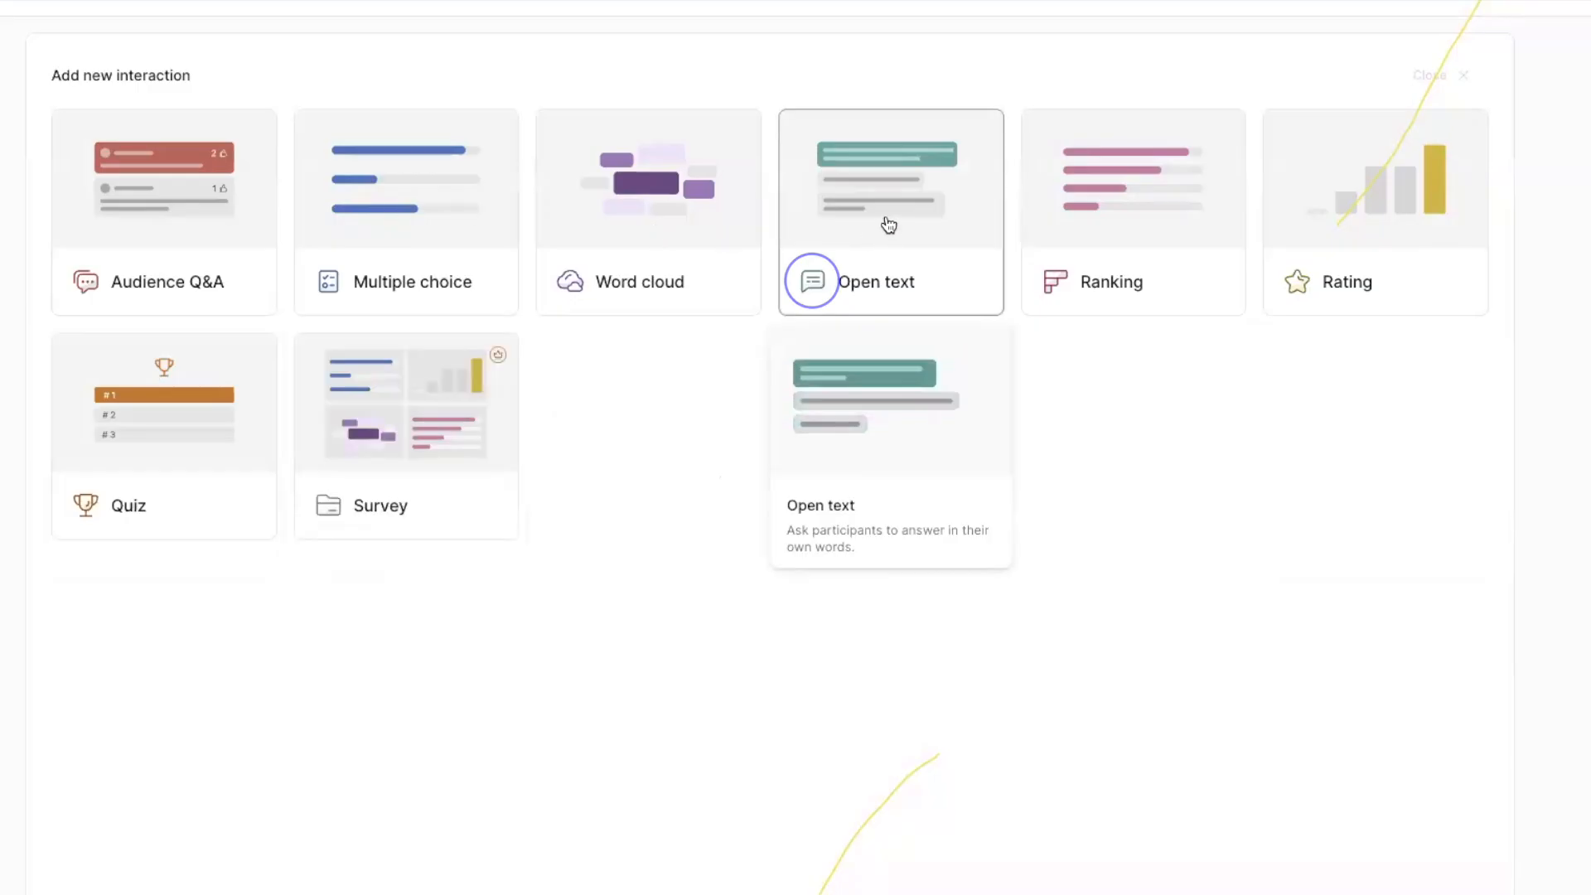
click(888, 225)
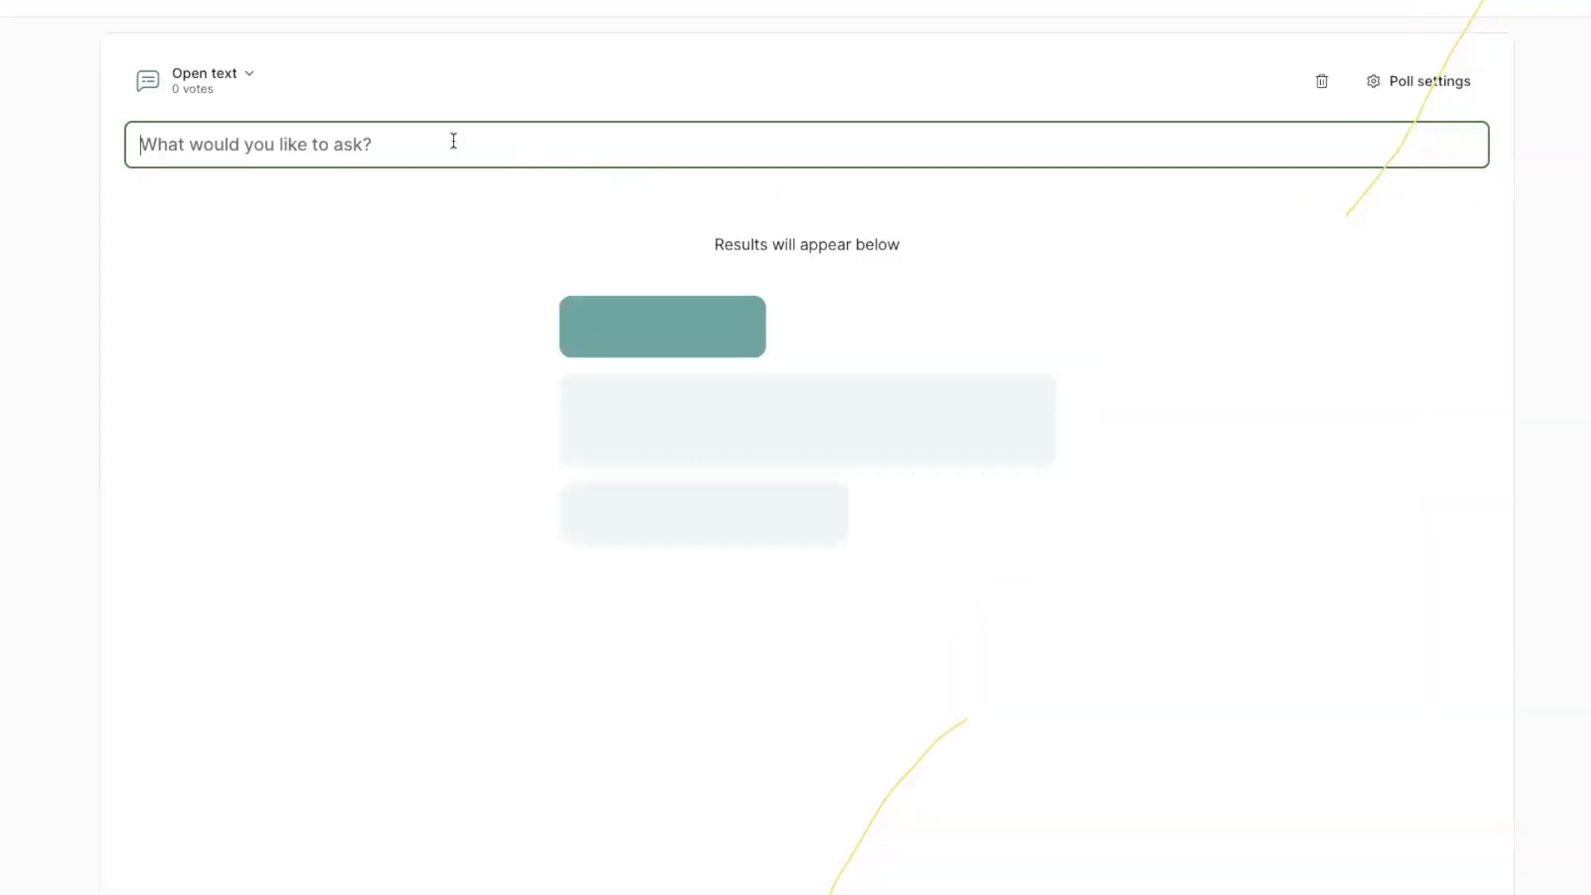
text(pl)
key(BackSpace)
key(BackSpace)
text(Please prov)
key(BackSpace)
key(BackSpace)
key(BackSpace)
text(rovide feedbac)
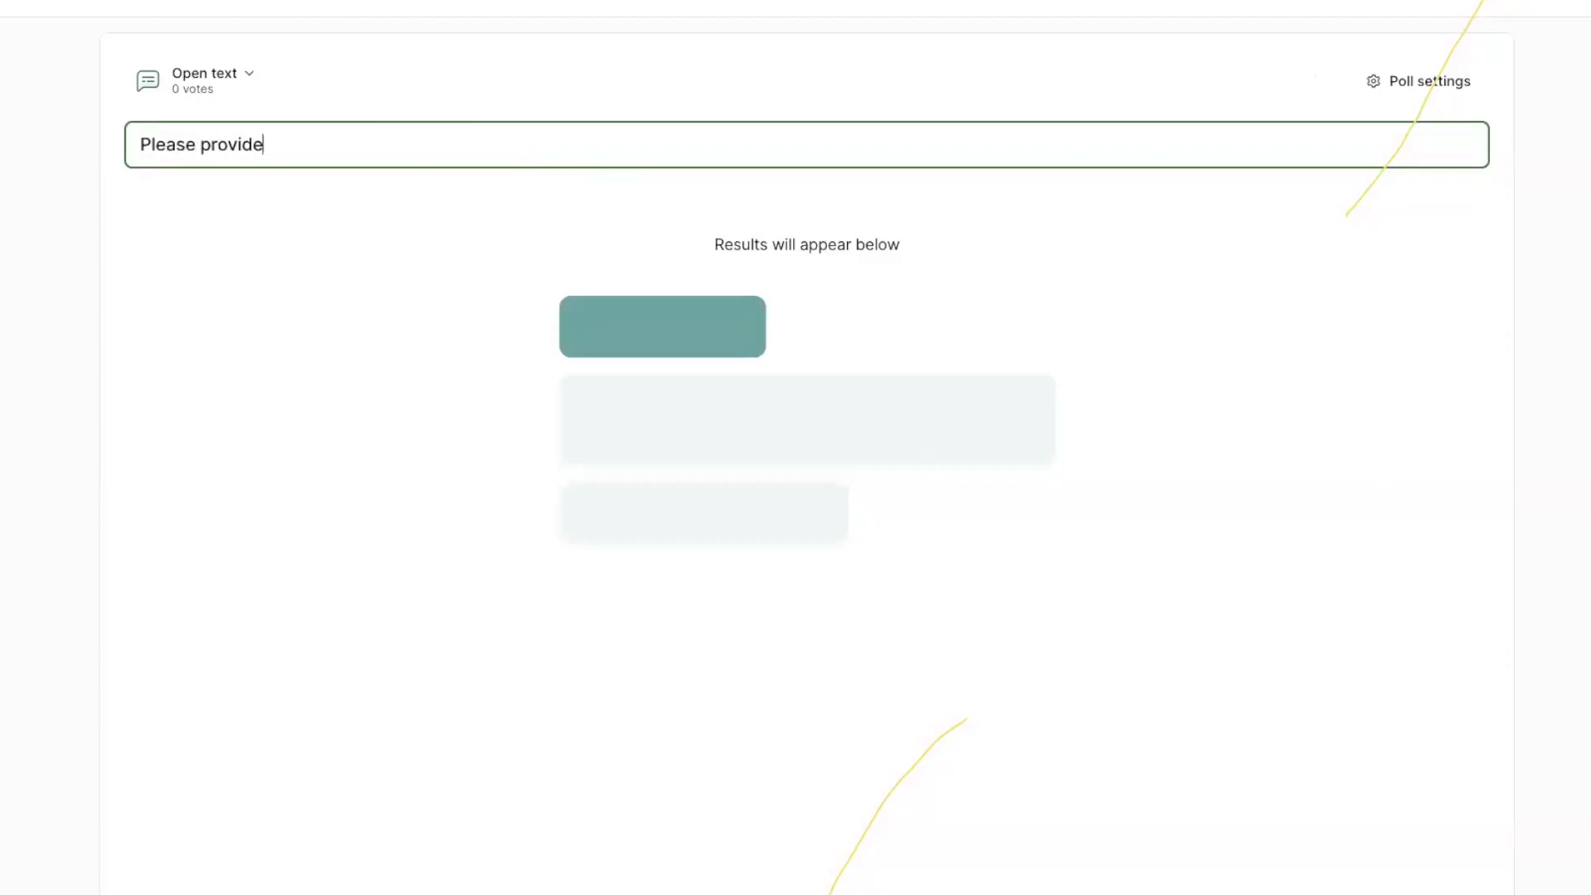
text(k to)
- Look up Speaker #1 in the October 1 meeting agenda, complete the poll question with the speaker's first name, and open the poll settings
key(super+Tab)
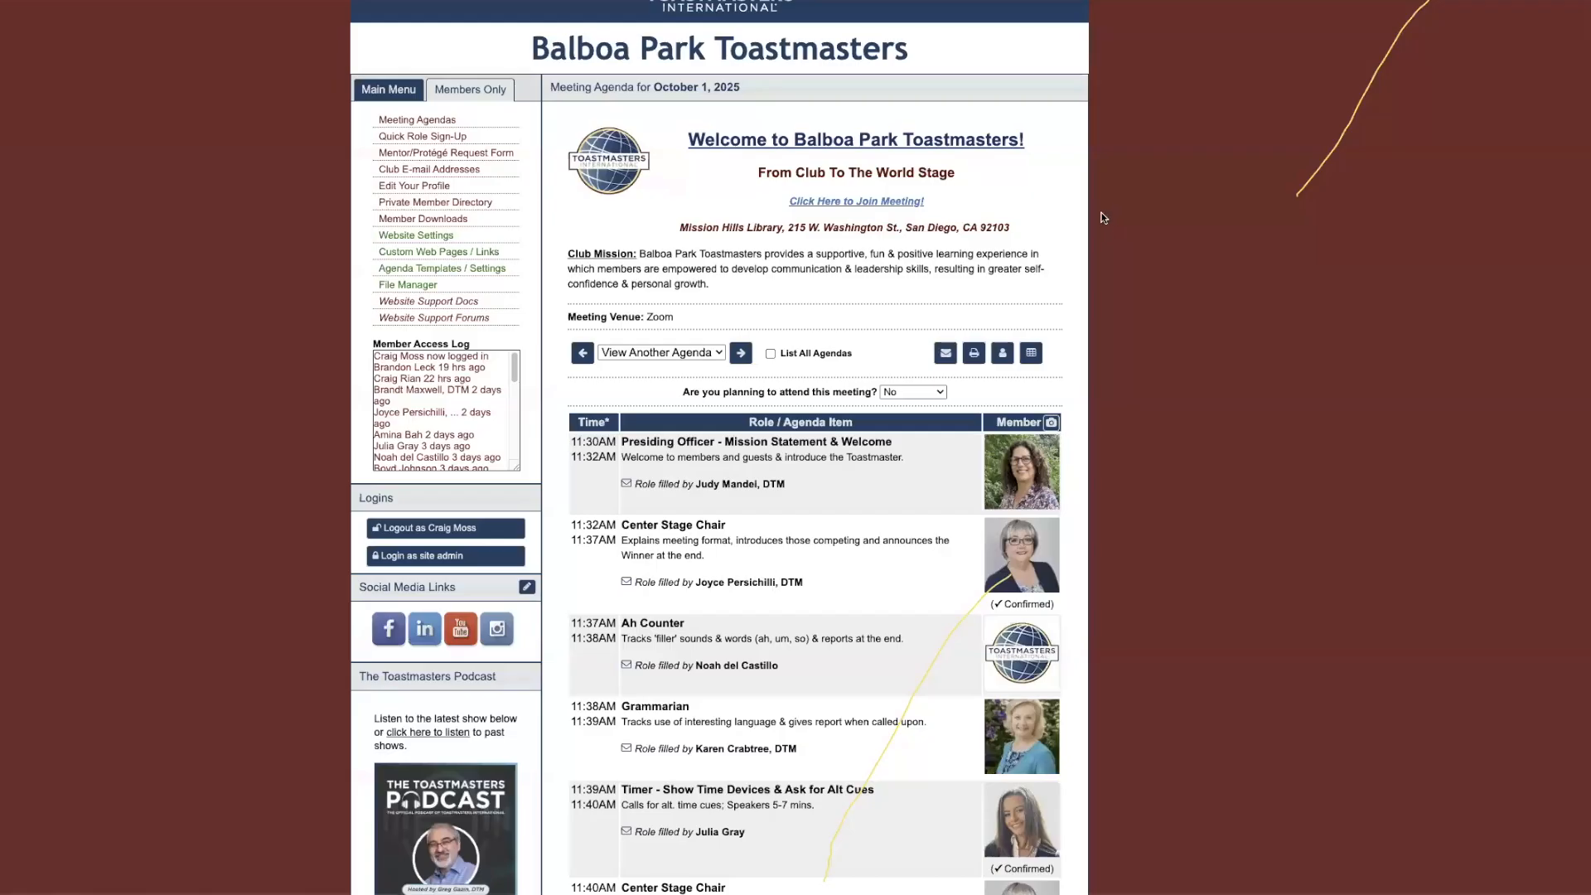
scroll(1100, 218, down, 8)
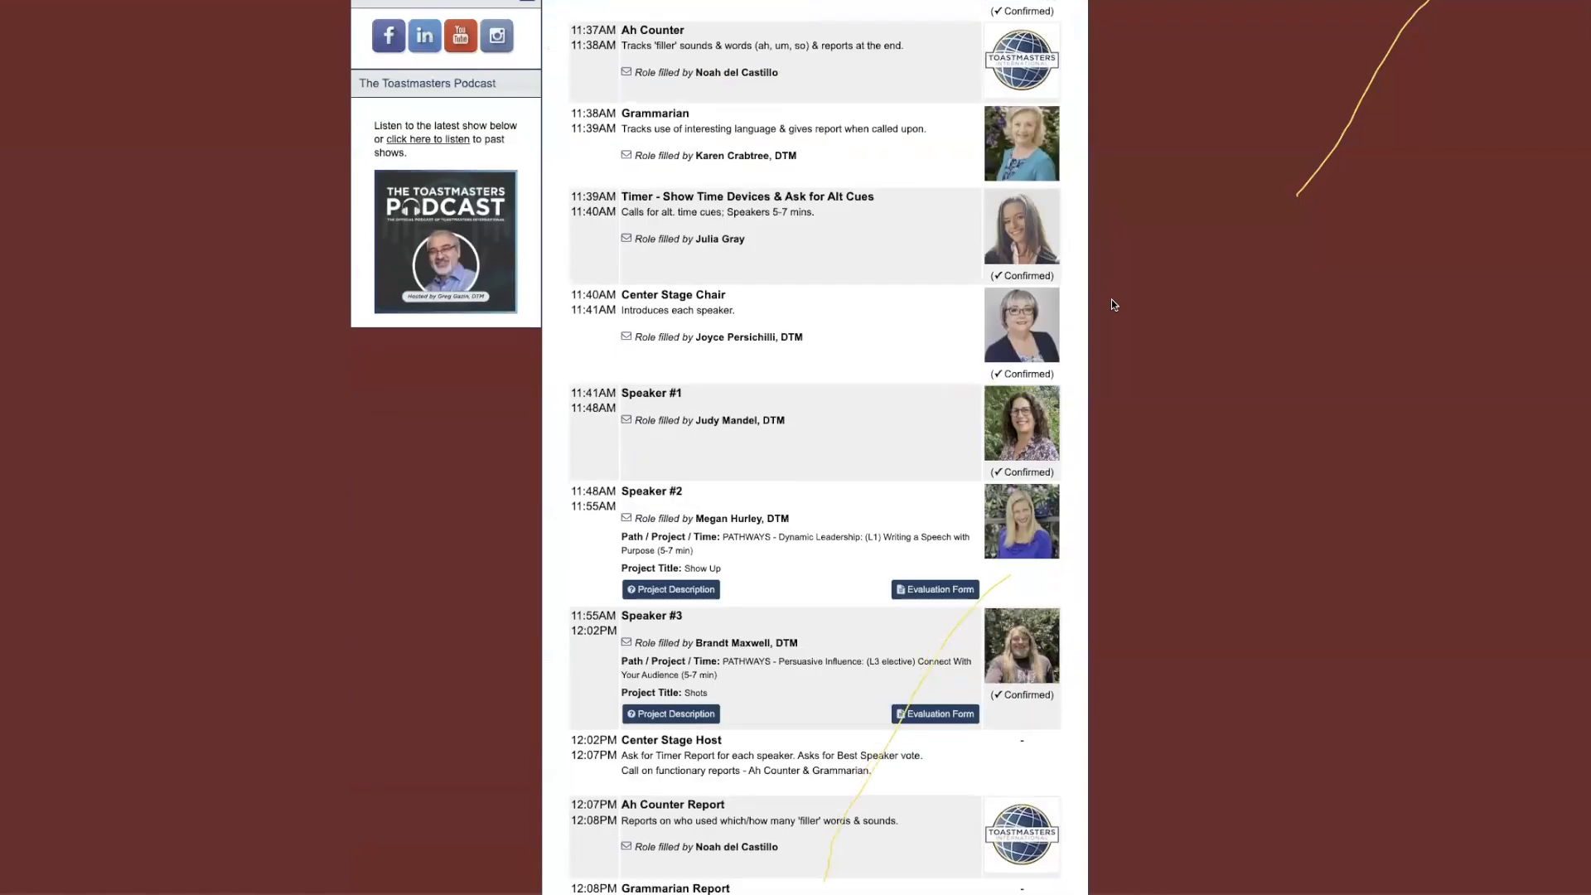
scroll(1110, 296, up, 1)
scroll(1111, 296, down, 1)
scroll(1110, 297, up, 1)
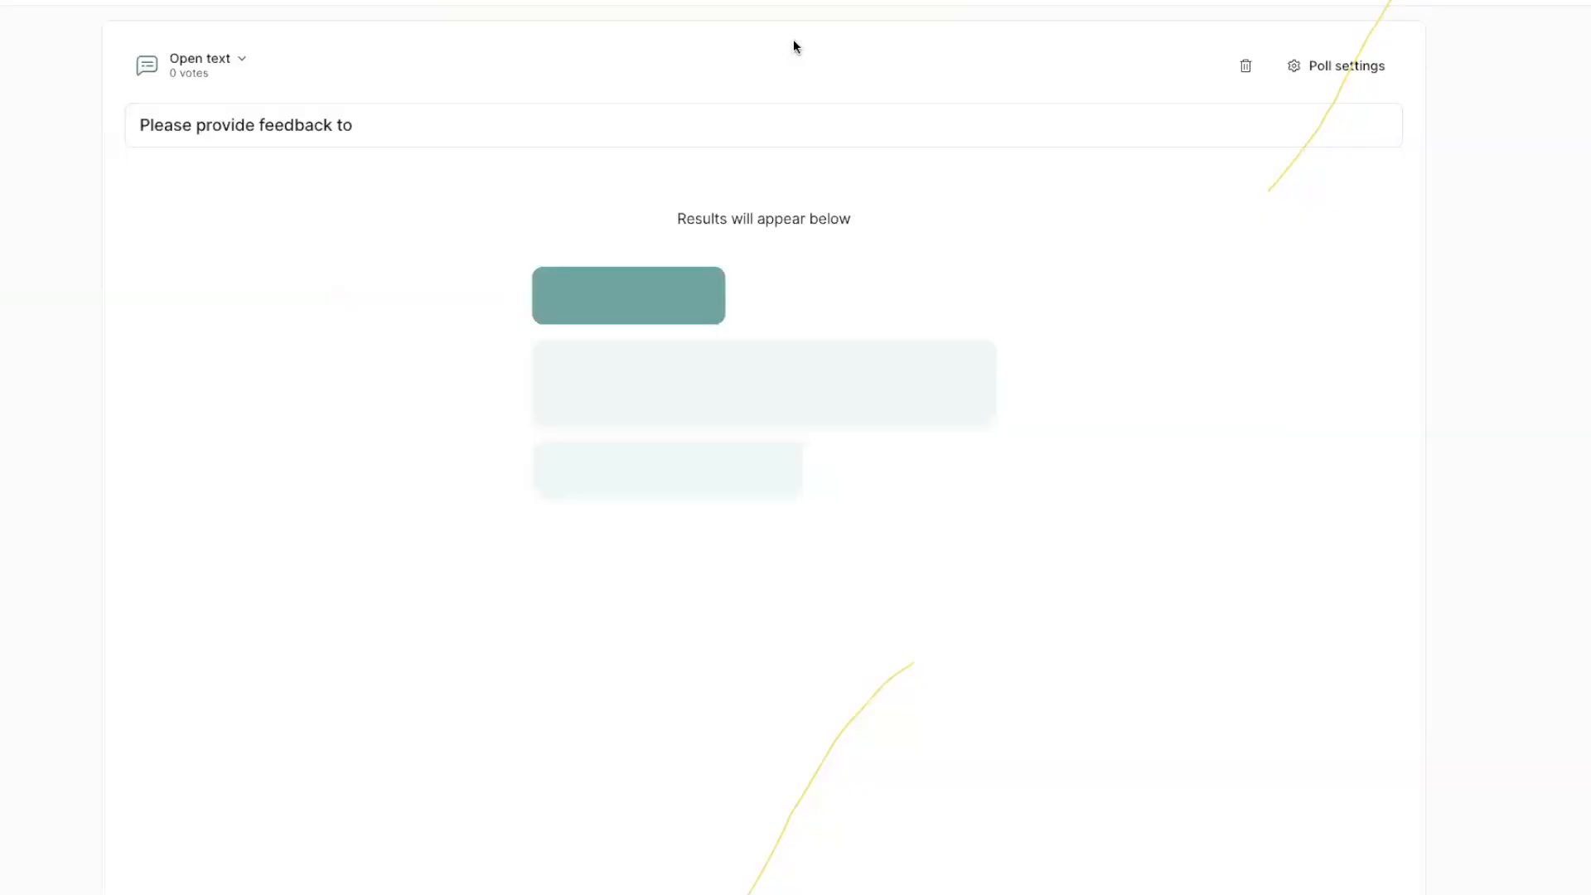
click(559, 116)
text(Judy)
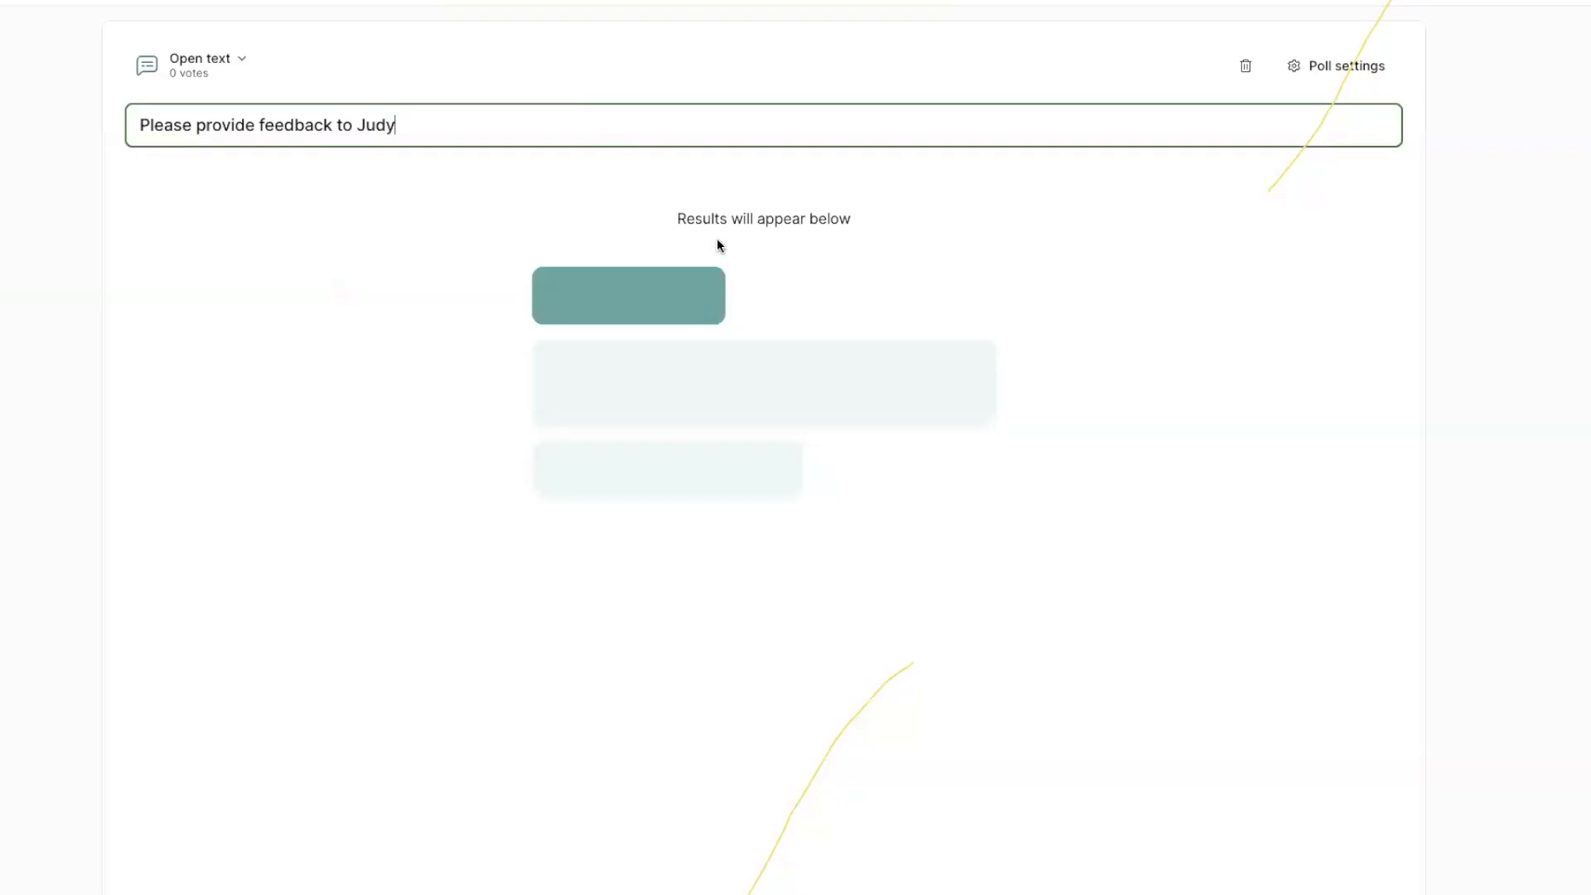
click(1347, 65)
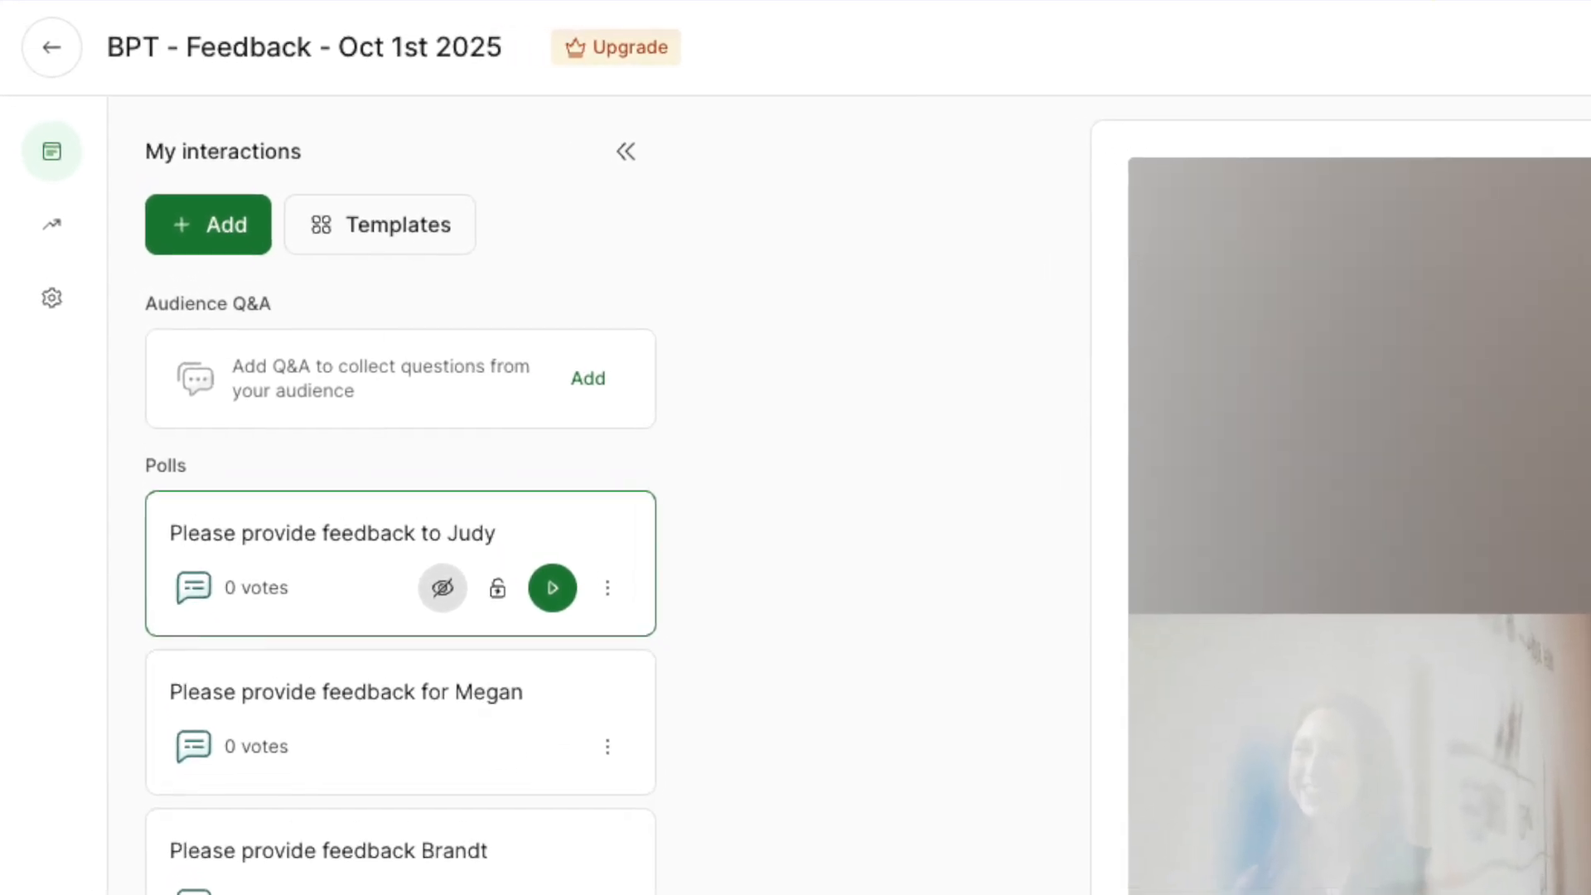
- Add another Open text poll and begin its question with "Please provide feedback for"
click(222, 239)
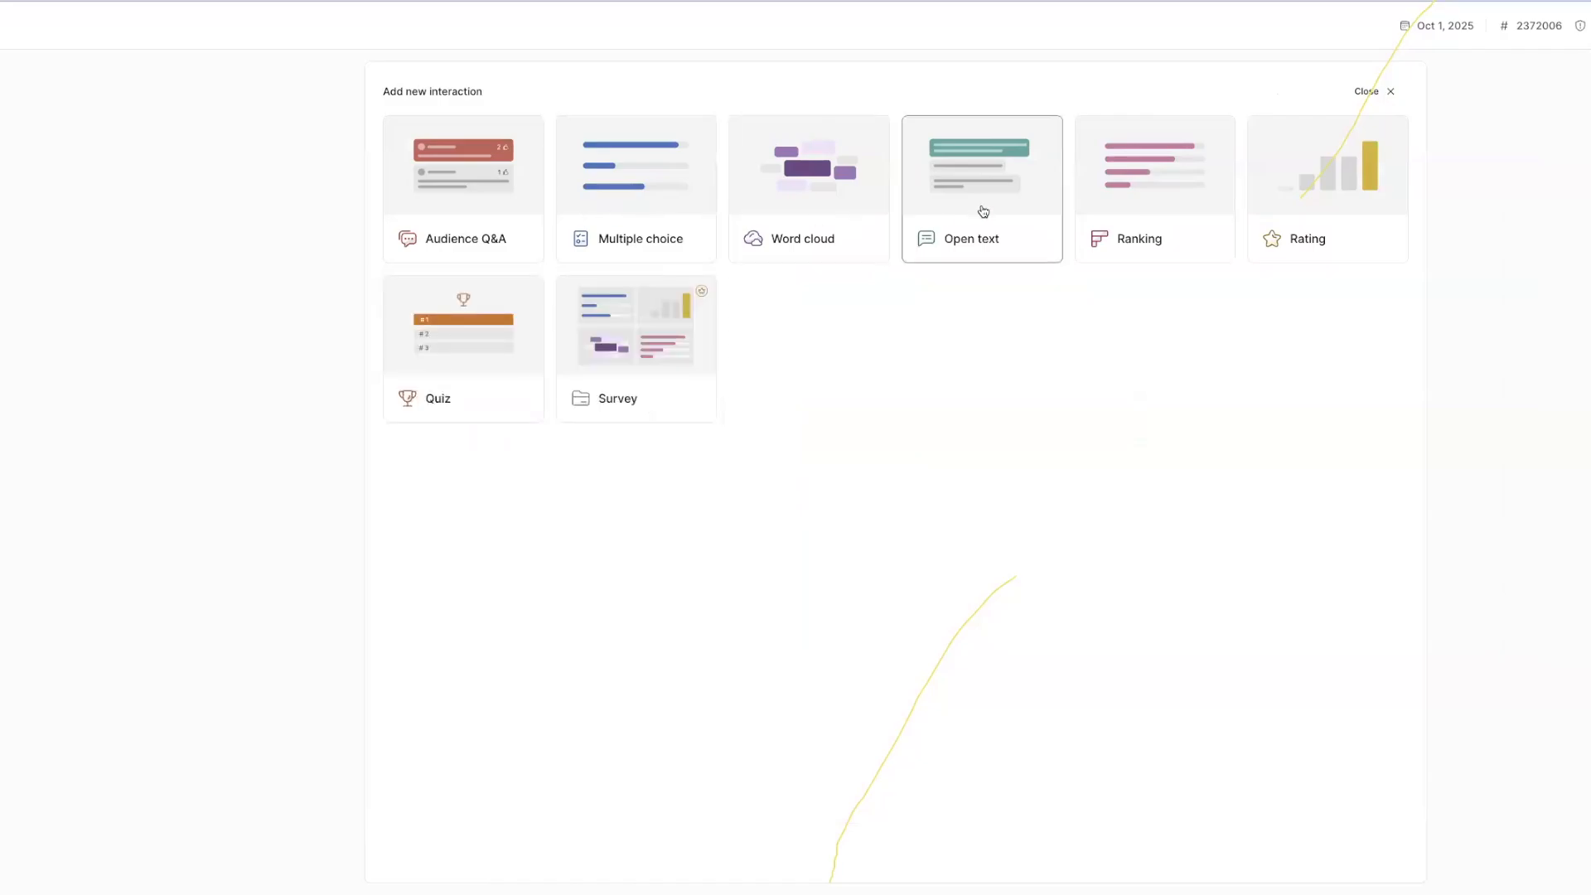
mouse_move(983, 211)
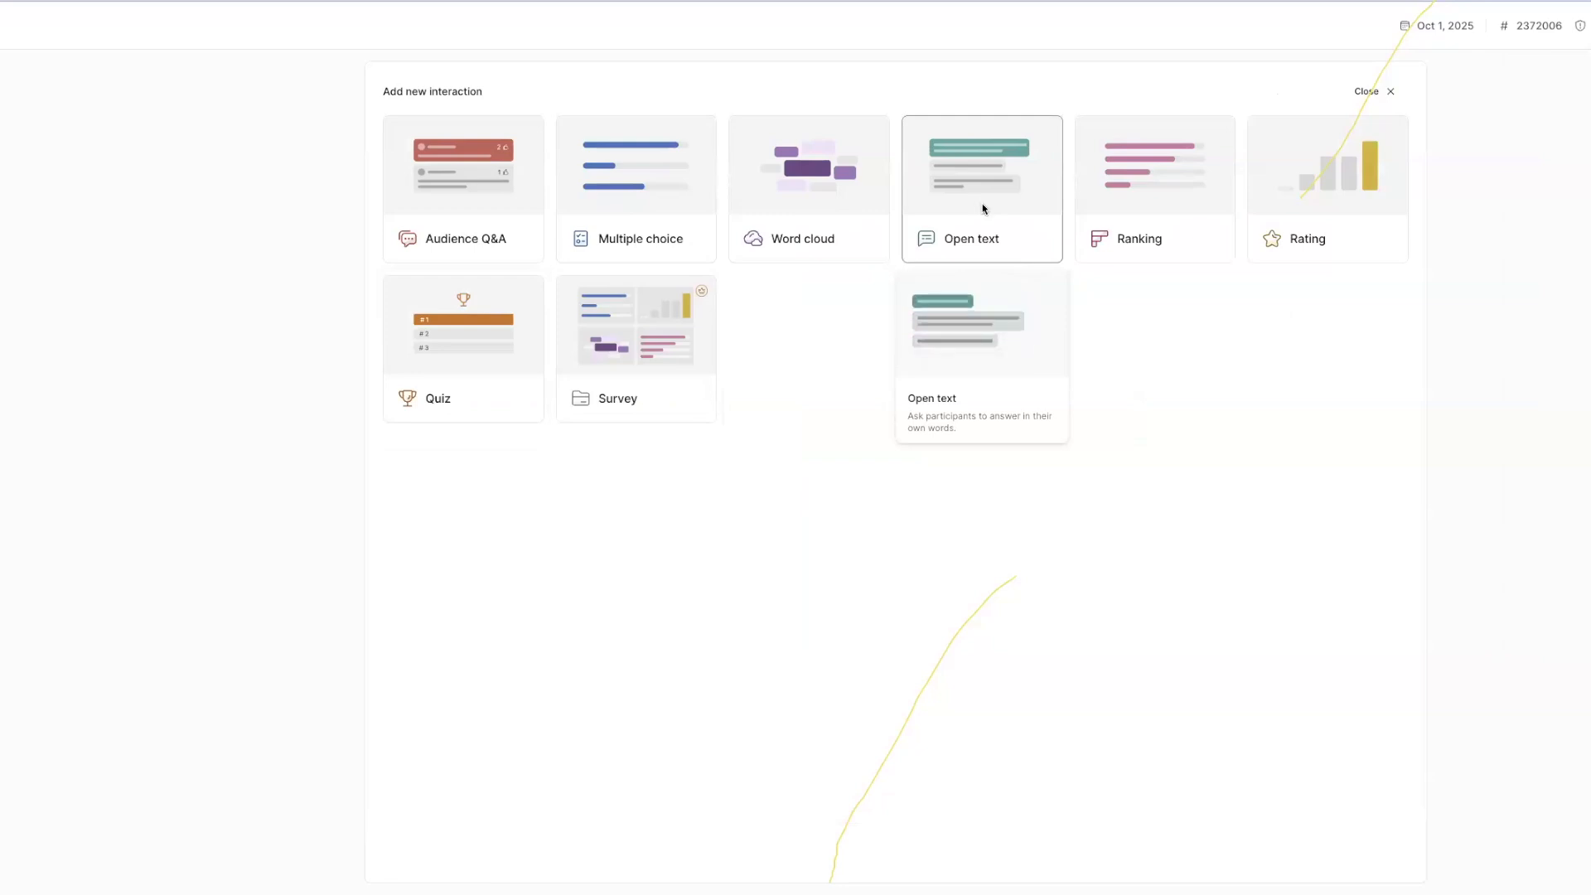
click(984, 210)
text(Please)
key(BackSpace)
key(BackSpace)
text(se provide feedback for)
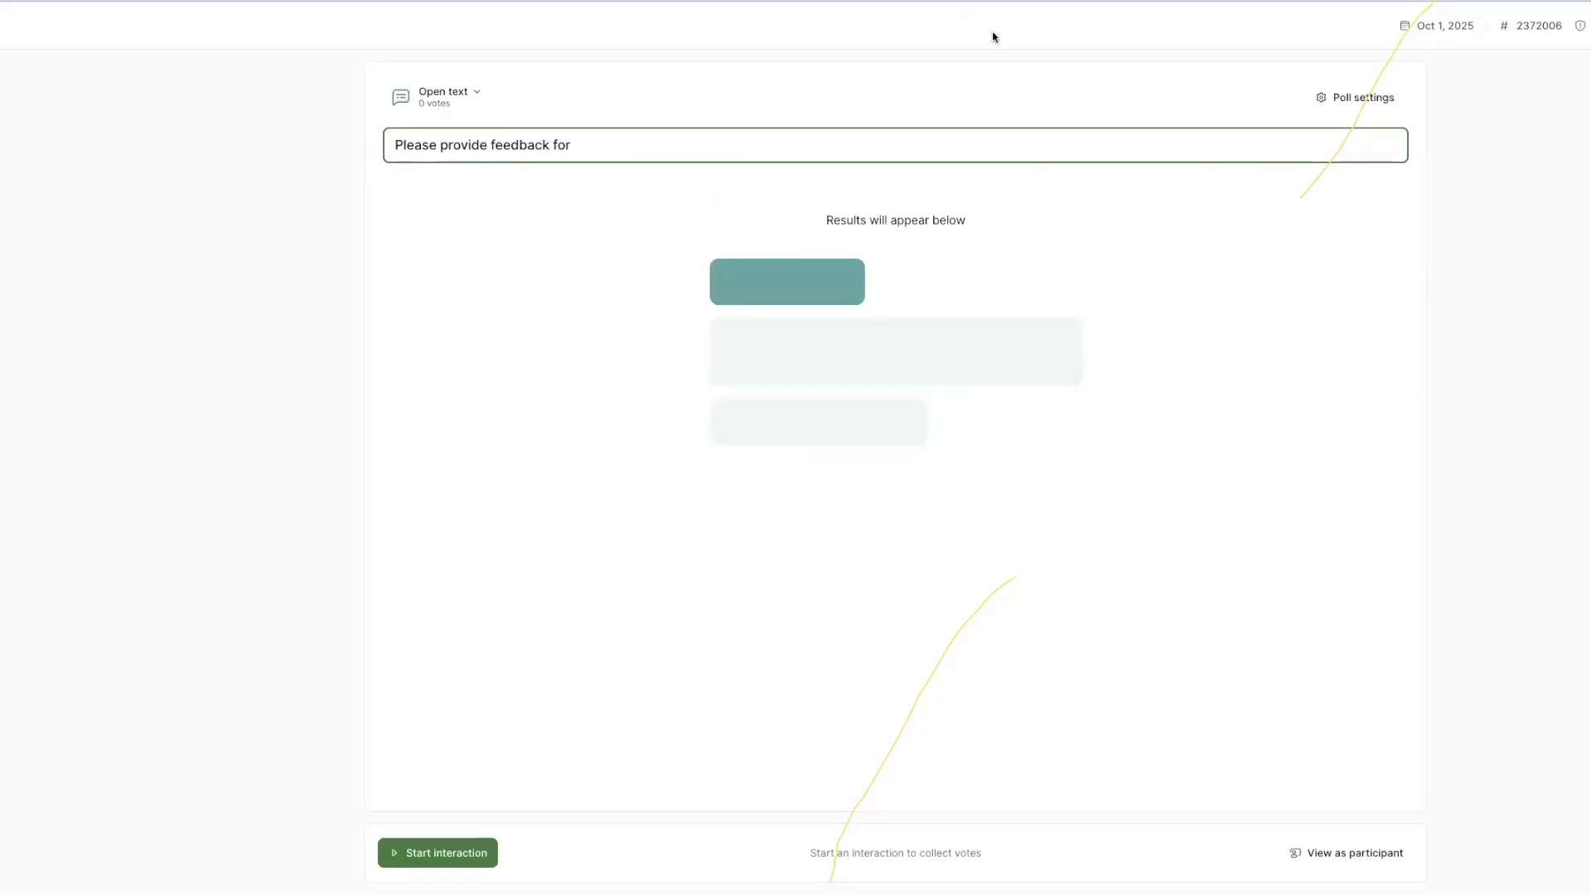
- Check the agenda for Speaker #2, add that speaker's first name to the poll question, and open the poll settings
key(alt+Tab)
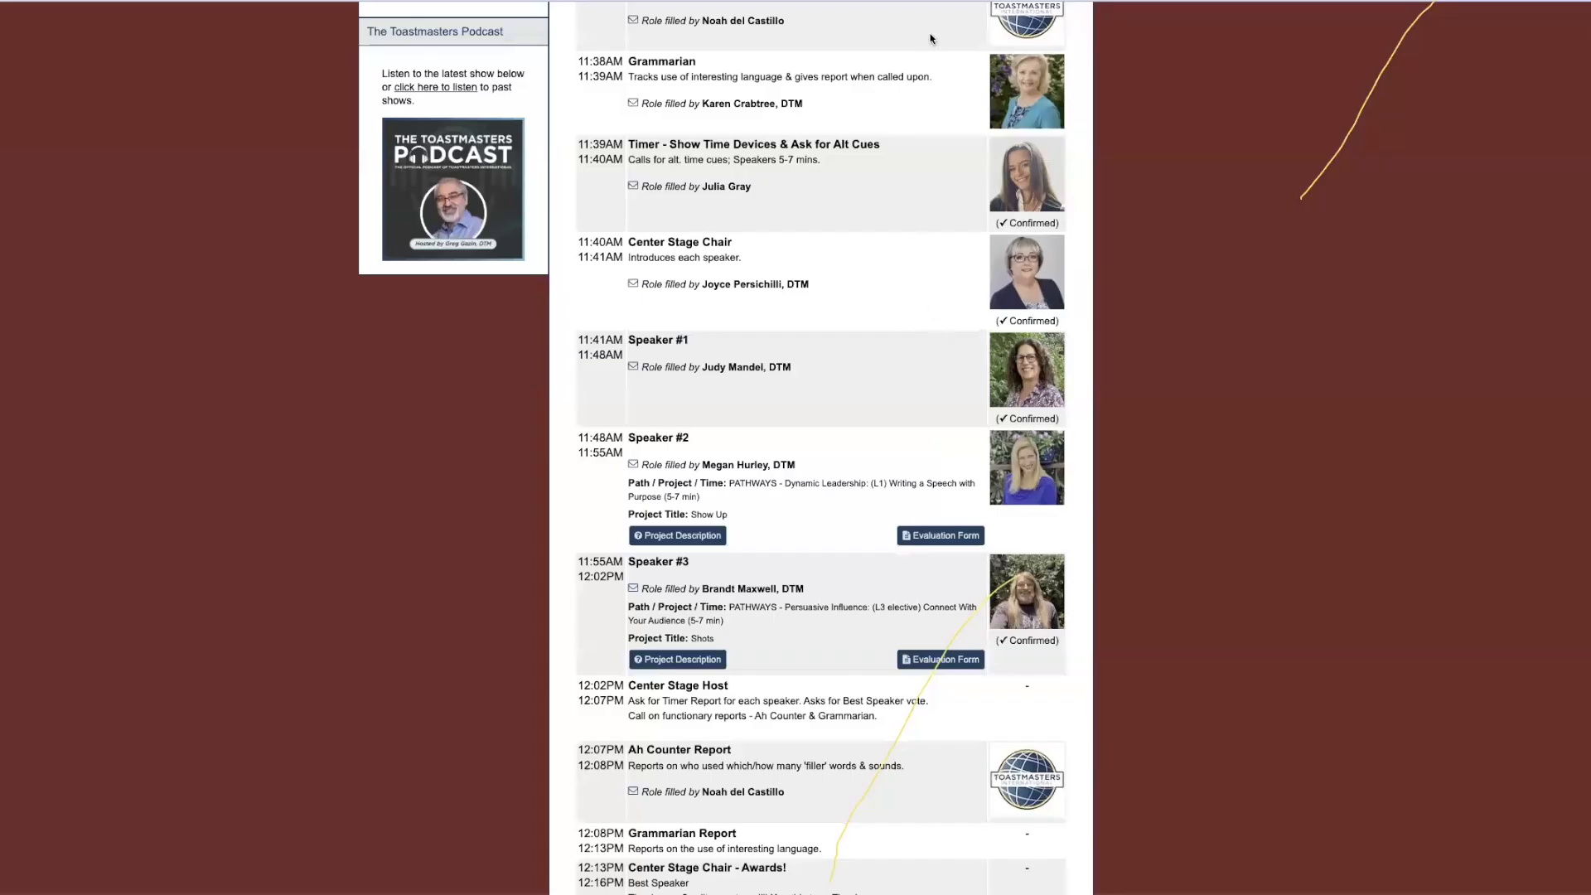
key(alt+Tab)
click(680, 142)
text(<Allegra)
key(BackSpace)
key(BackSpace)
key(BackSpace)
key(BackSpace)
key(BackSpace)
key(BackSpace)
key(BackSpace)
key(BackSpace)
text(Megan)
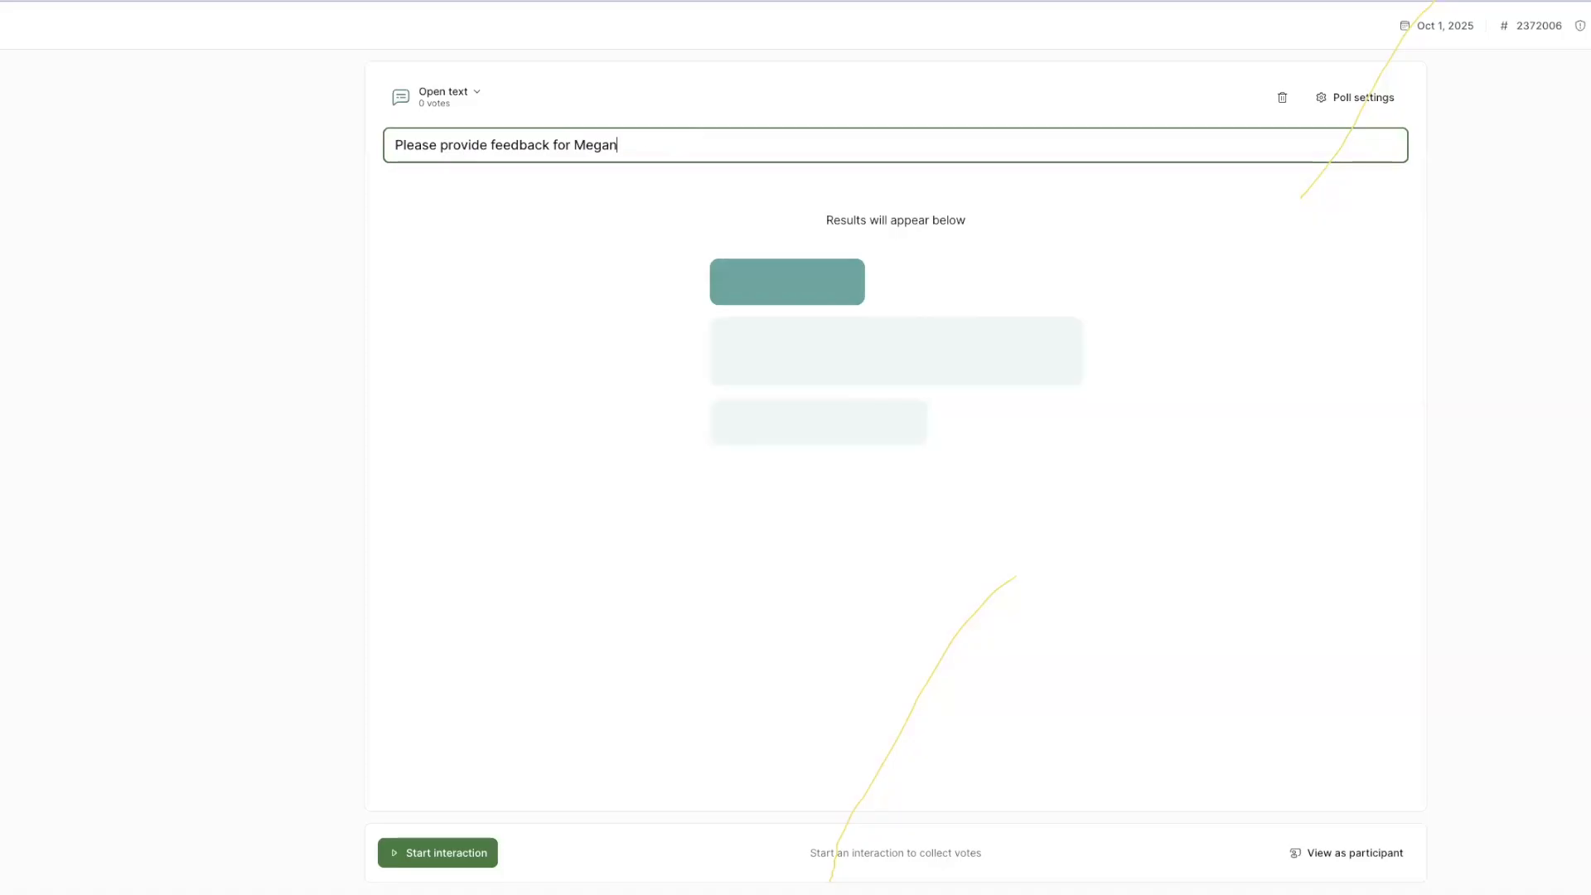
click(1348, 99)
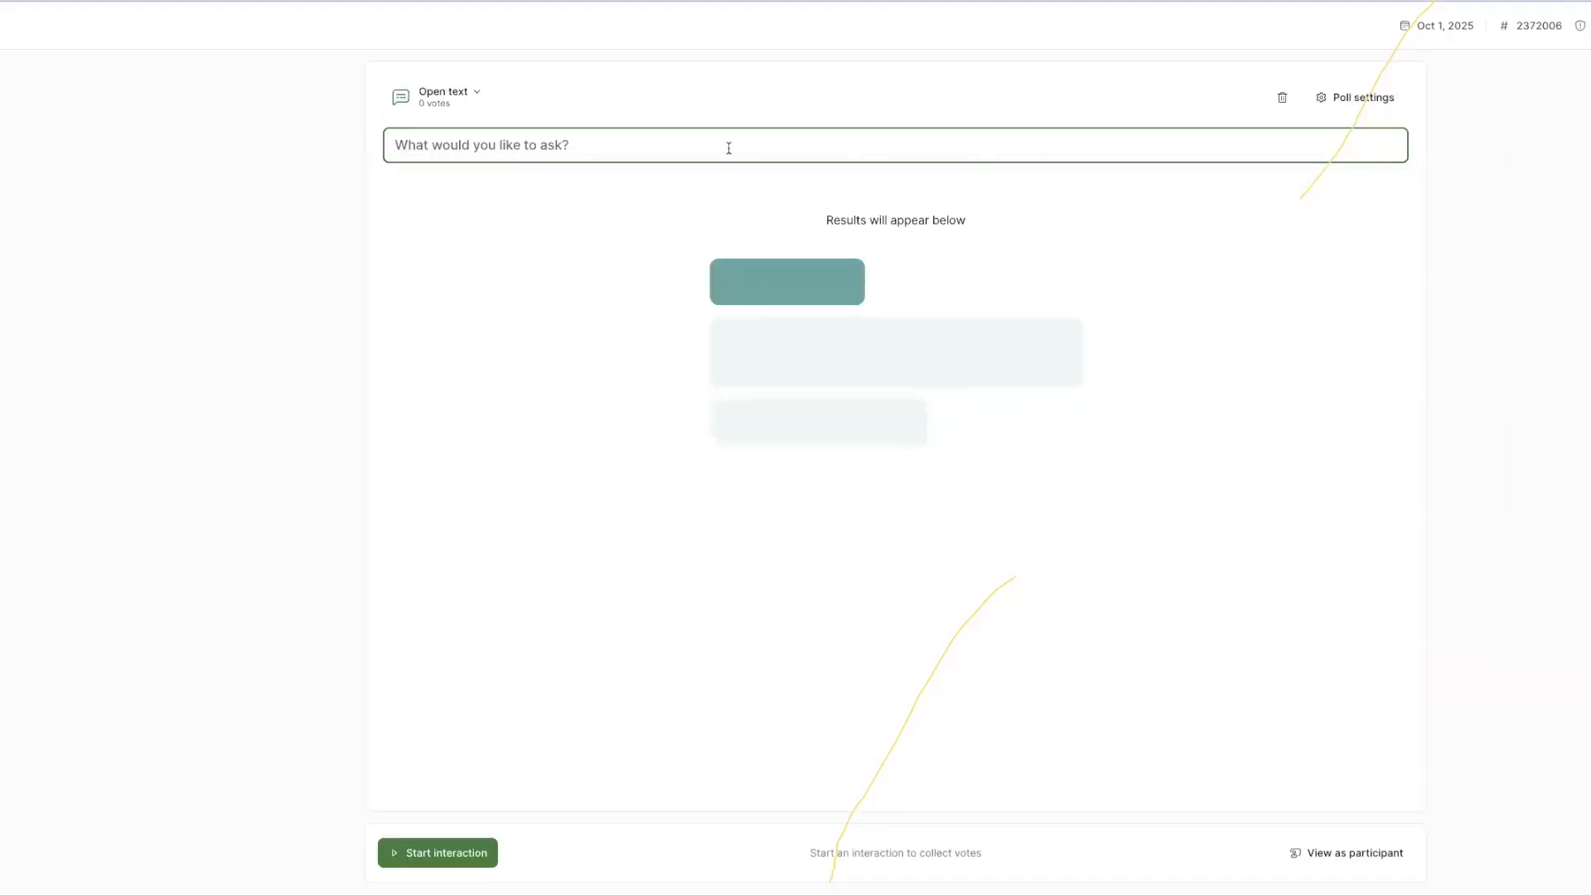
- Enter "Please provide feedback" as the third Open text poll's question and check the agenda for Speaker #3's name
click(729, 148)
text(Pleade)
key(BackSpace)
key(BackSpace)
text(se [op])
key(BackSpace)
key(BackSpace)
key(BackSpace)
text(rovide feedbacl k)
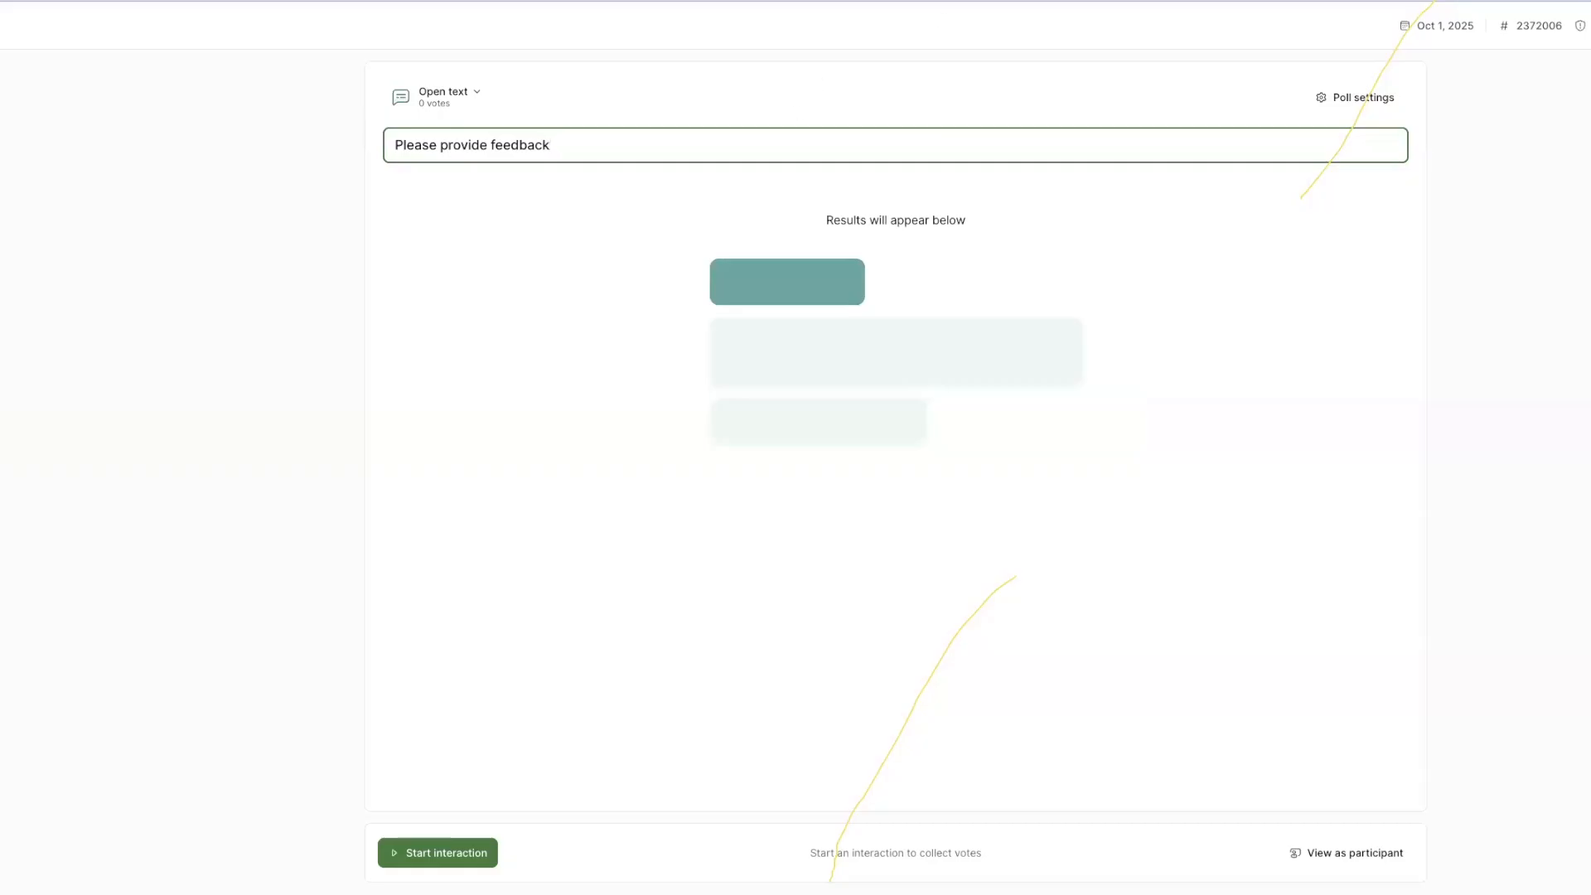
key(alt+Tab)
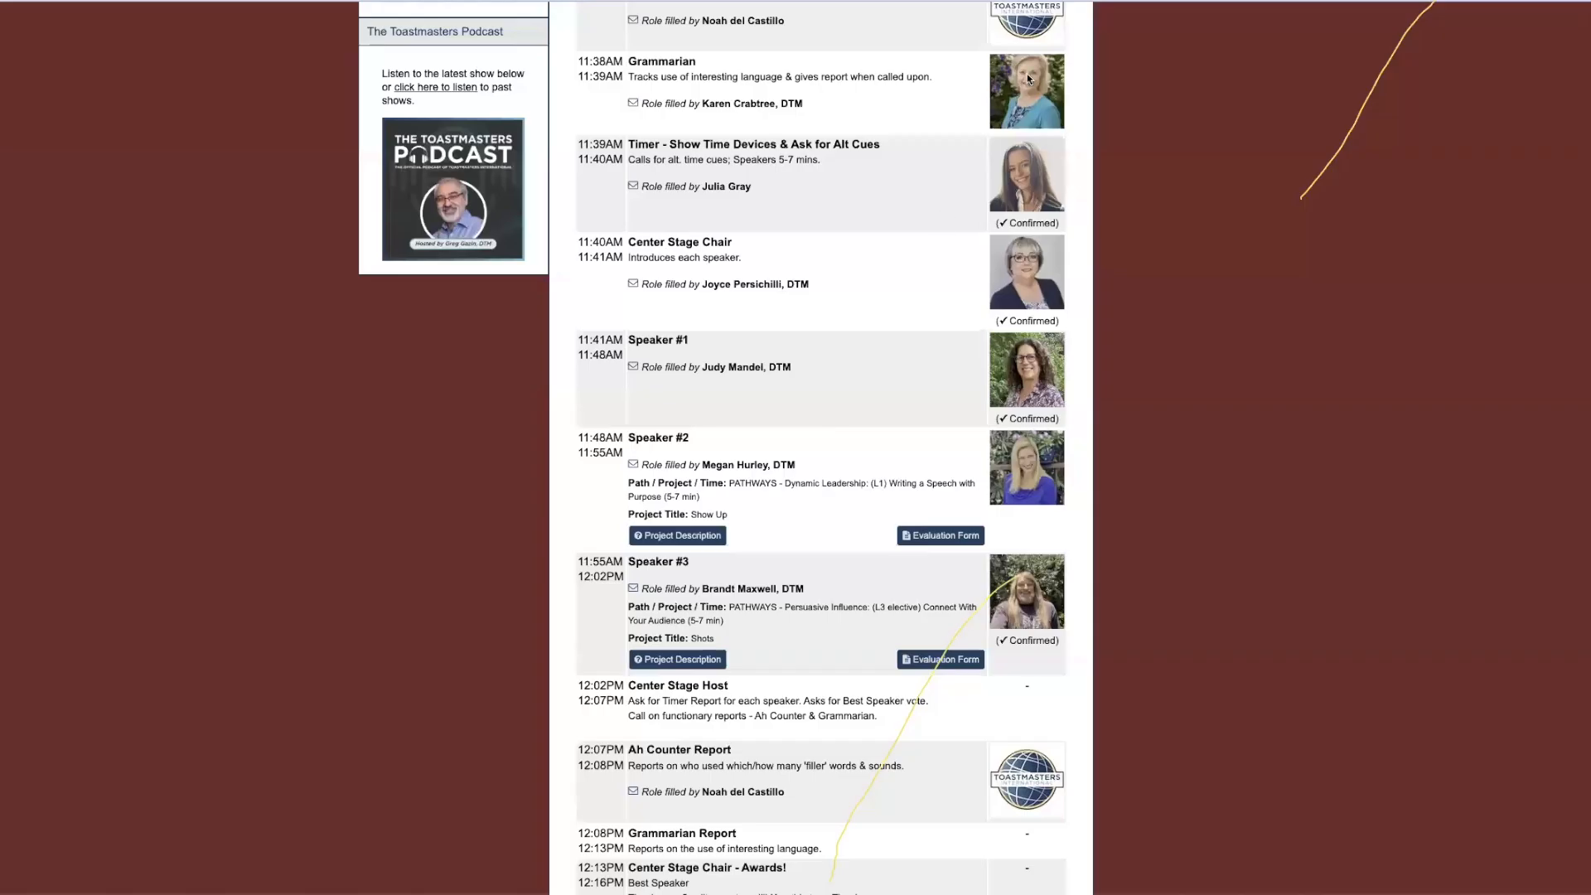
key(alt+Tab)
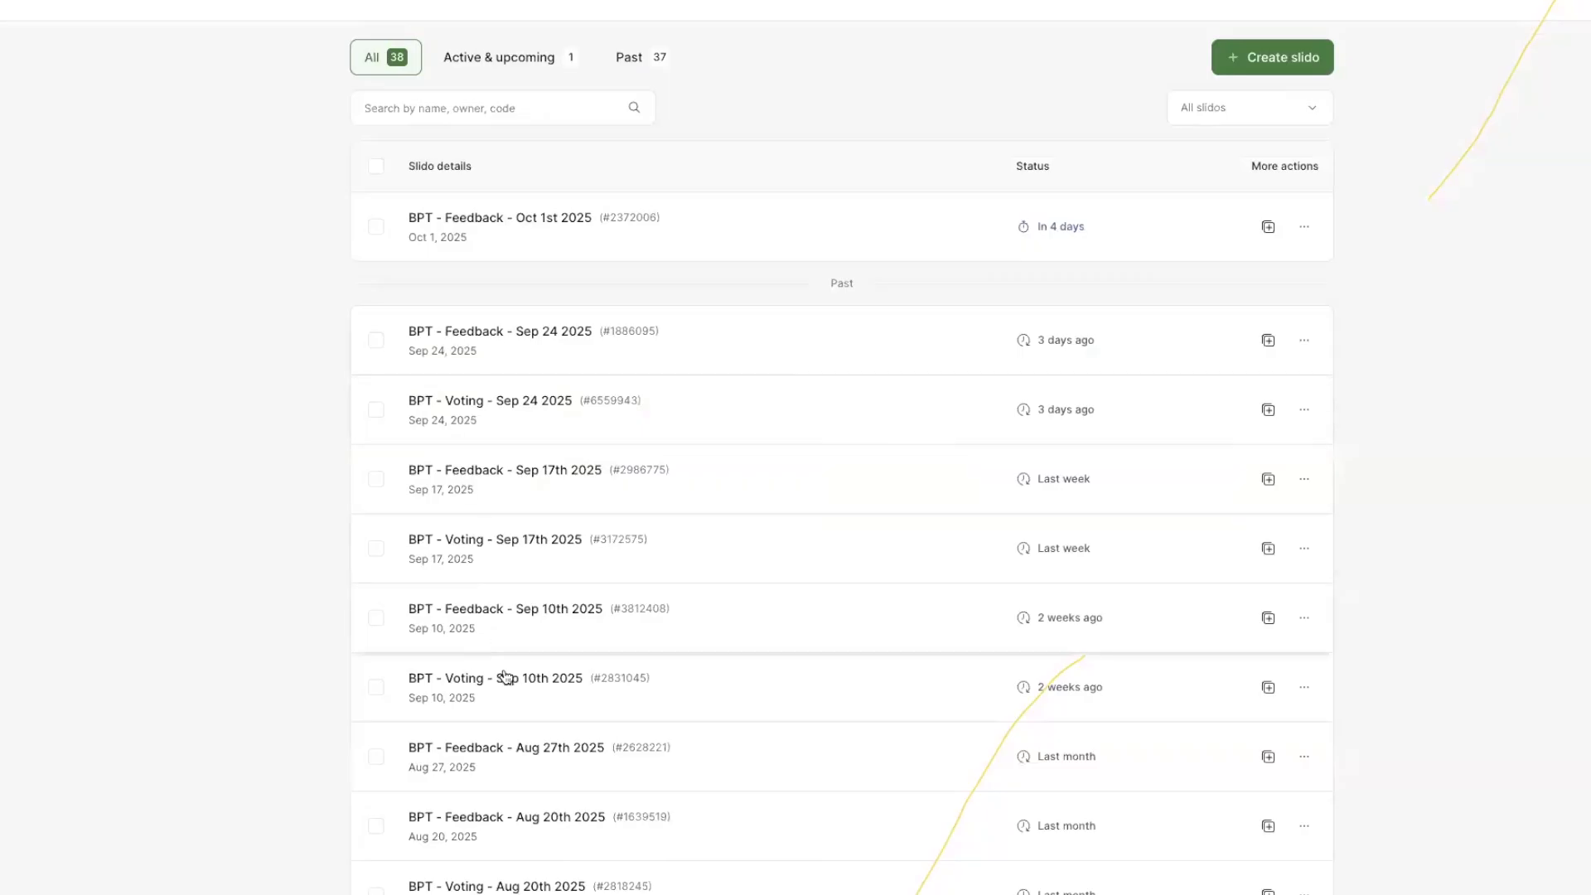
- Start creating another slido with October 1, 2025 as its start and end date
scroll(489, 663, down, 1)
scroll(533, 600, up, 1)
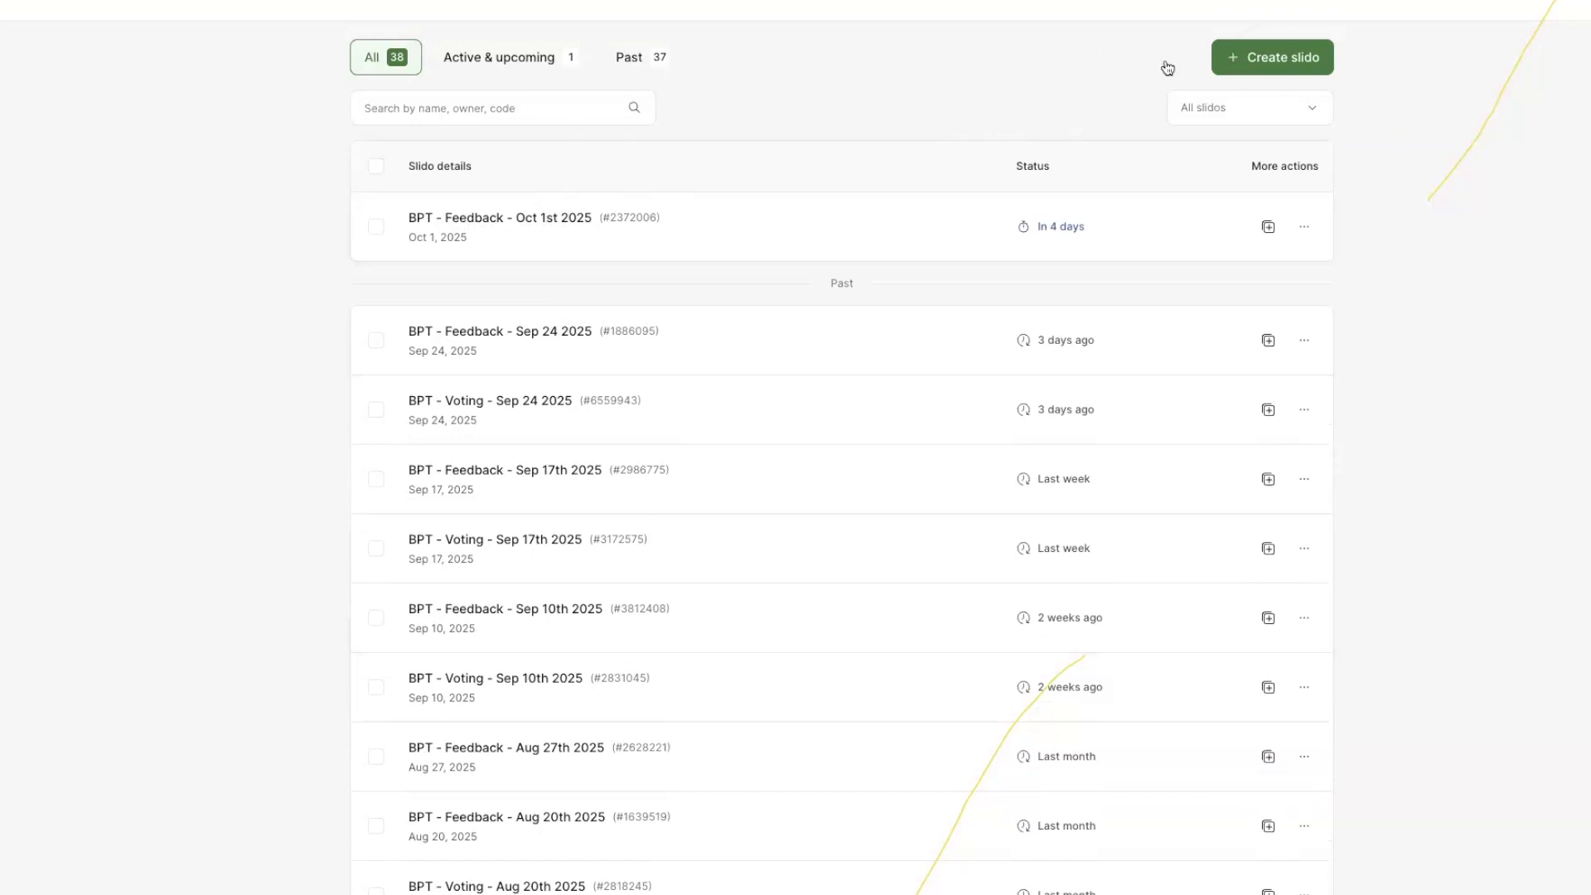
click(1264, 60)
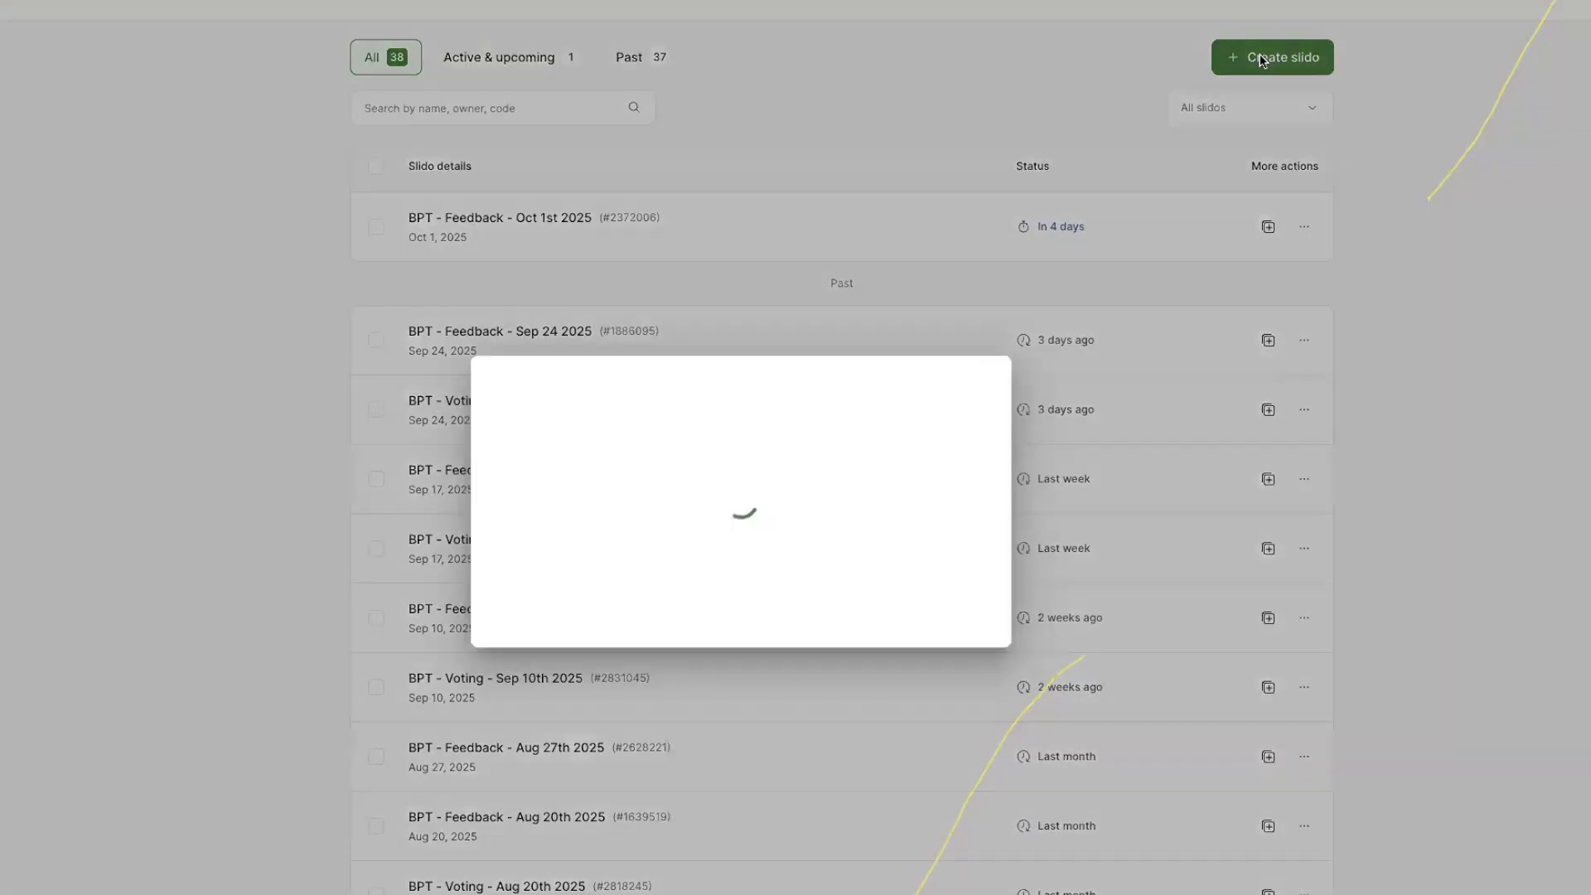
click(609, 466)
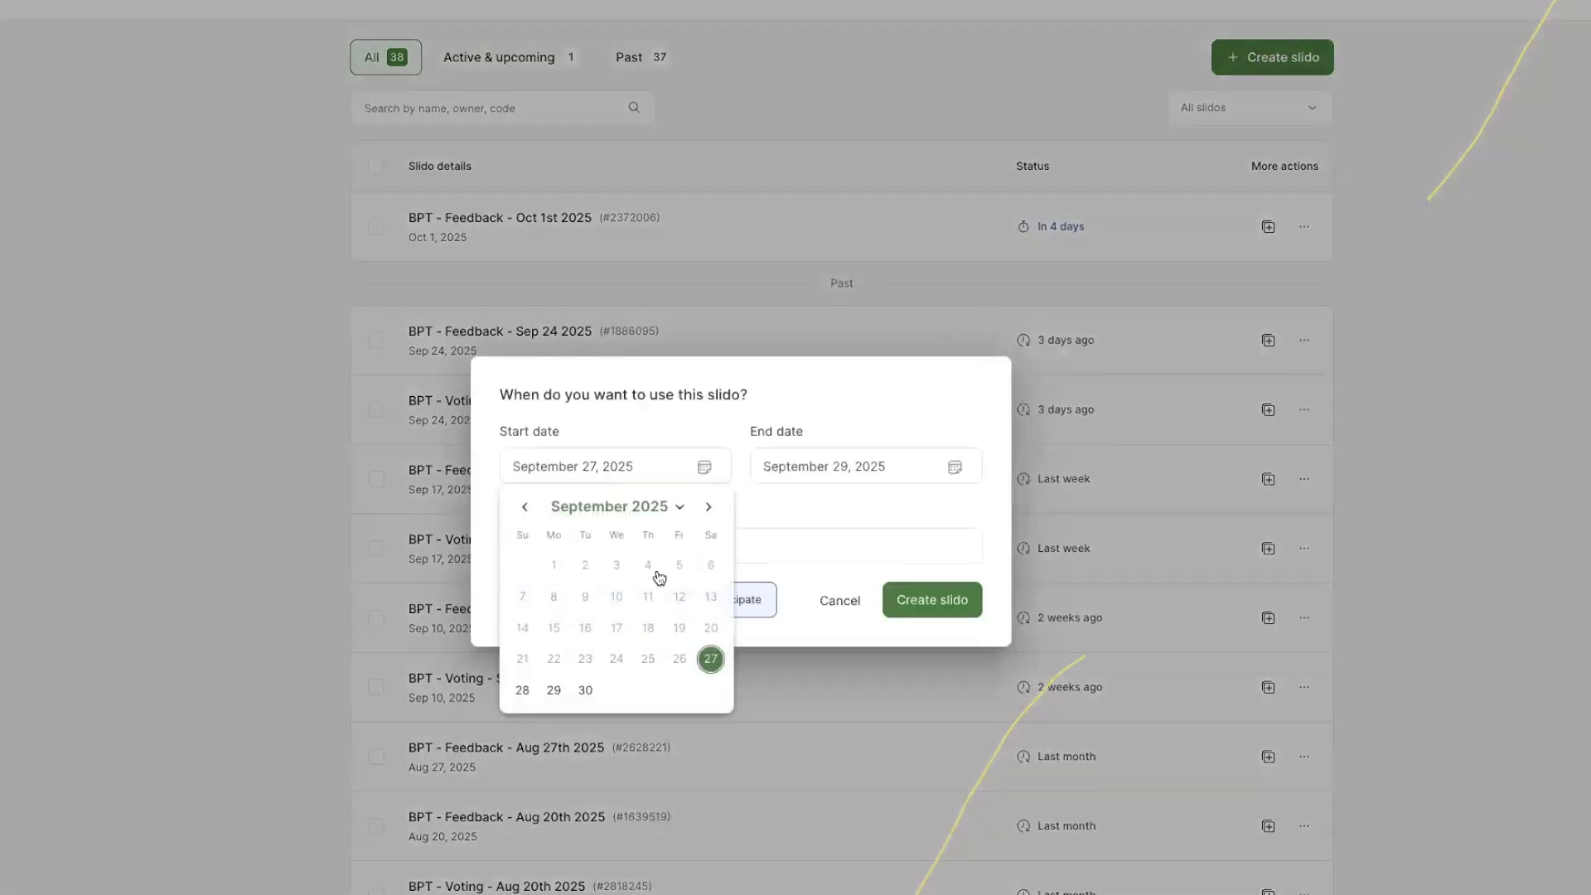
click(709, 507)
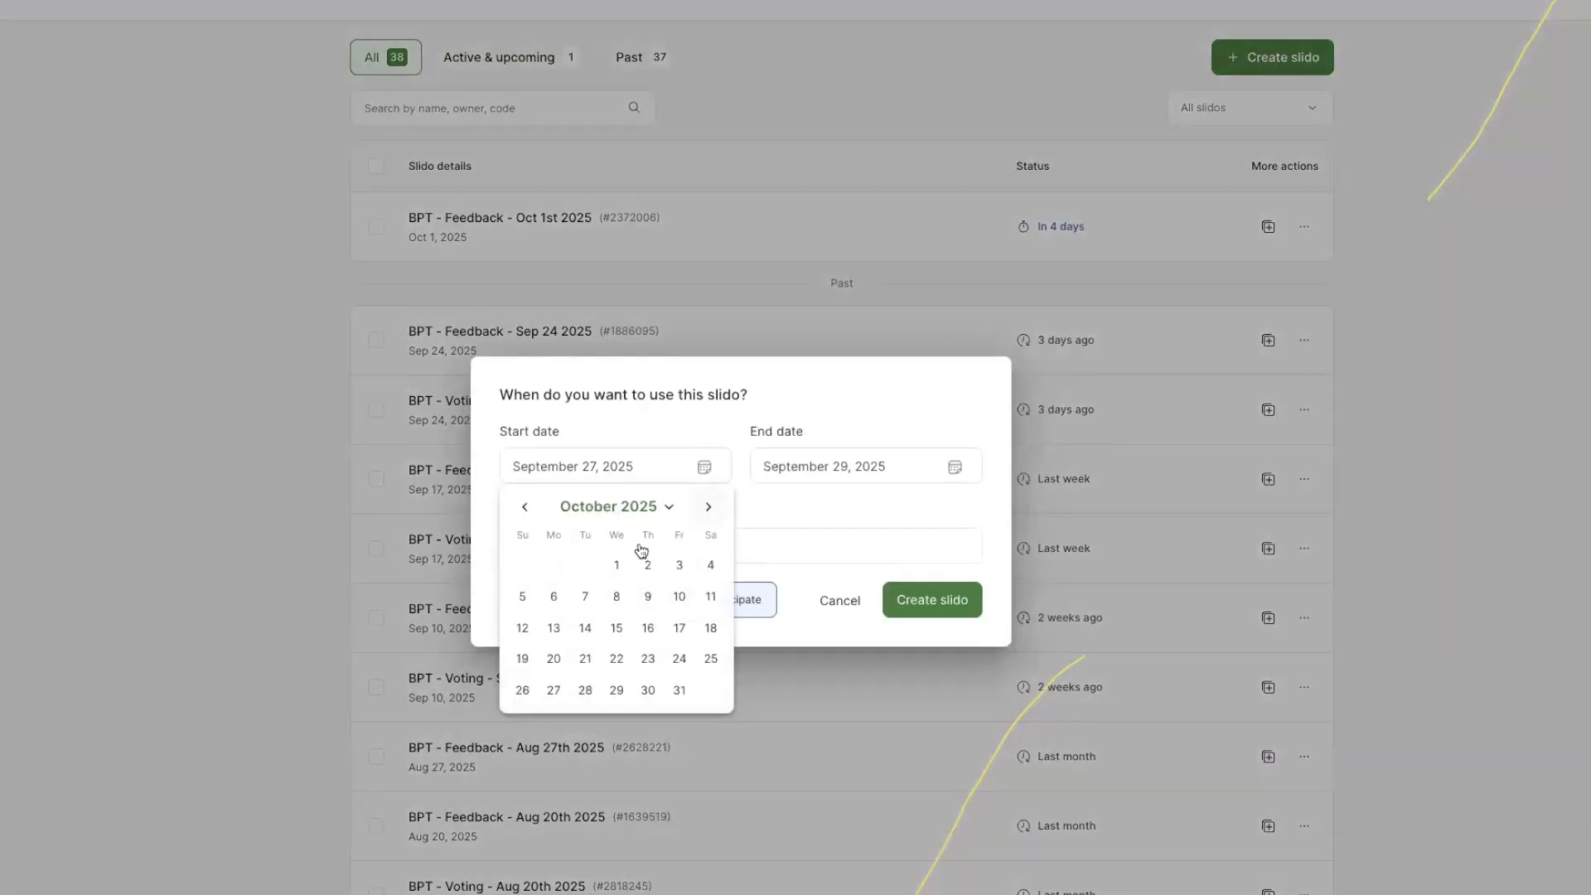
click(617, 564)
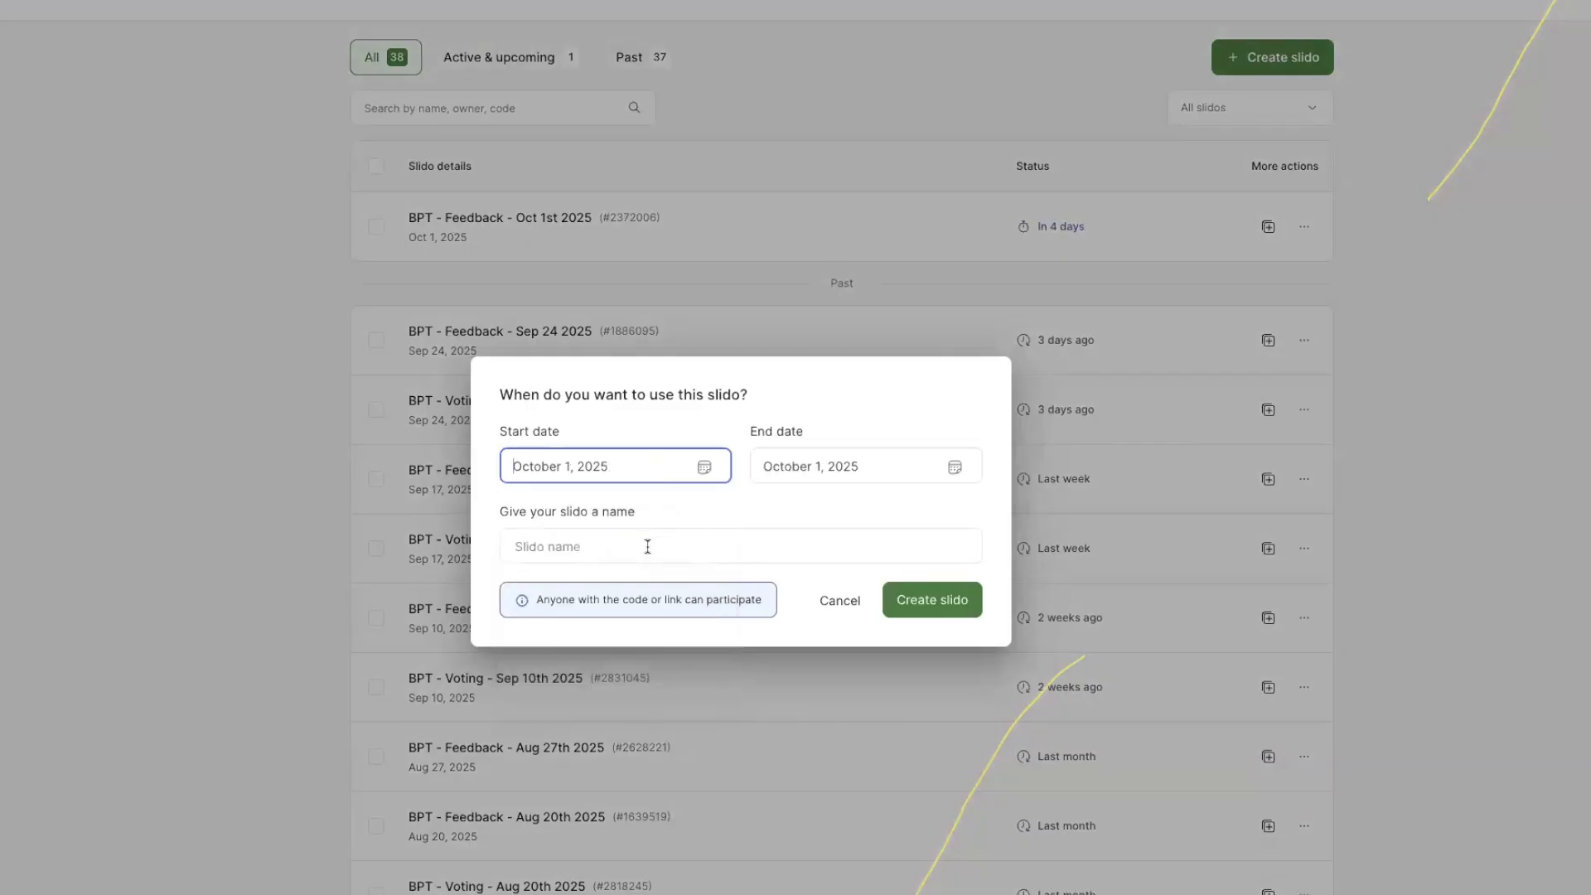
- Name the slido "BPT - Voting - Oct 1st 2025" and create it
click(515, 553)
text(BPT - Voting - )
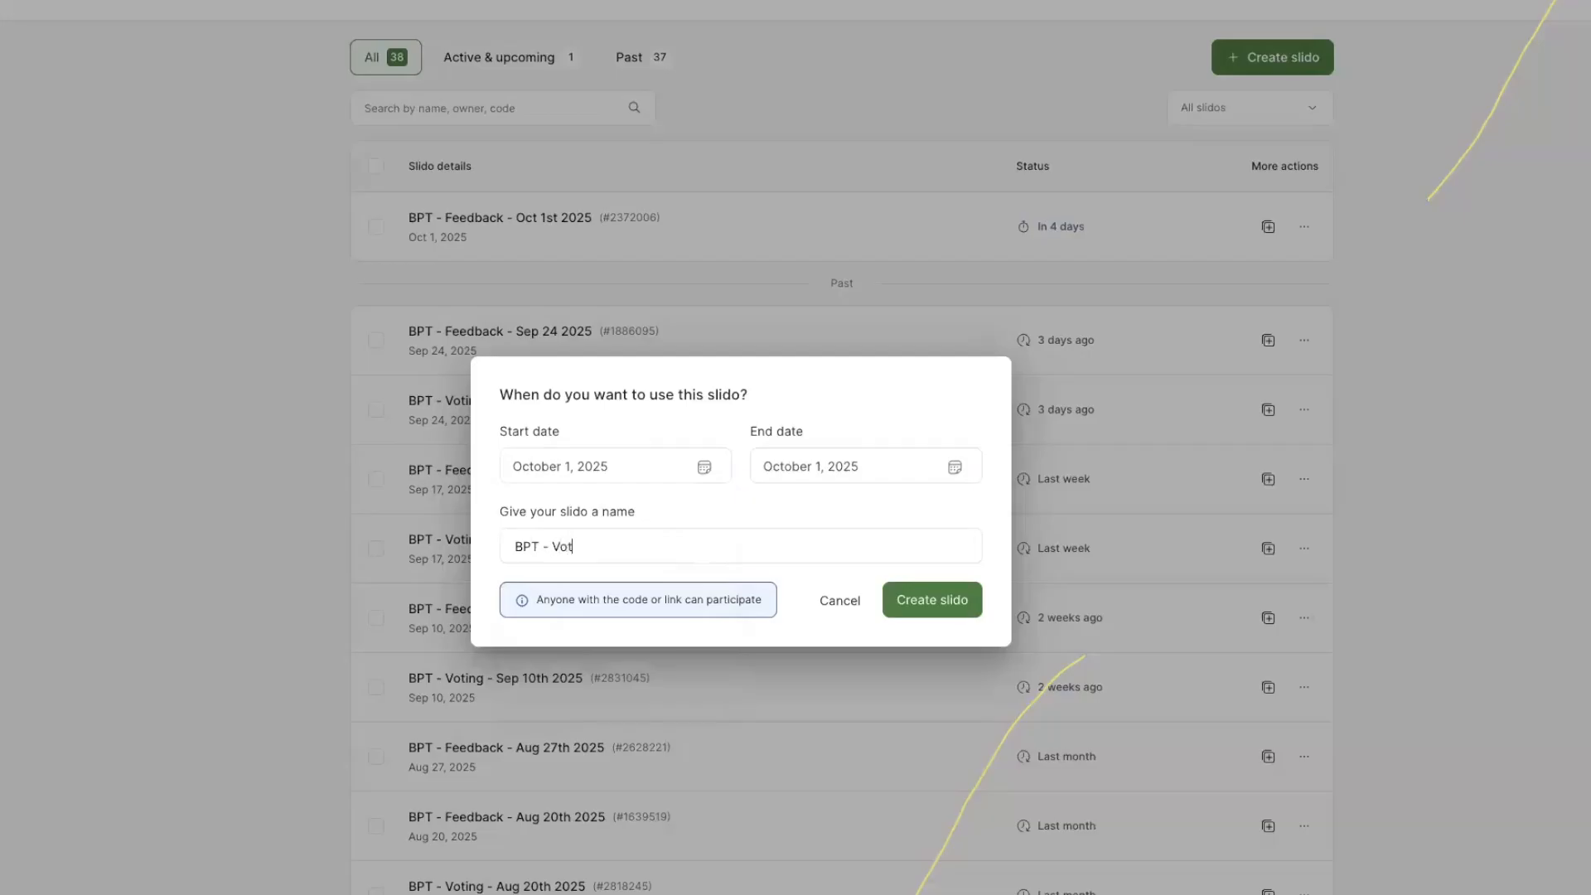
text(S)
key(BackSpace)
key(BackSpace)
text(oc)
key(BackSpace)
key(BackSpace)
text(oting - Oct 1st 2025)
click(931, 598)
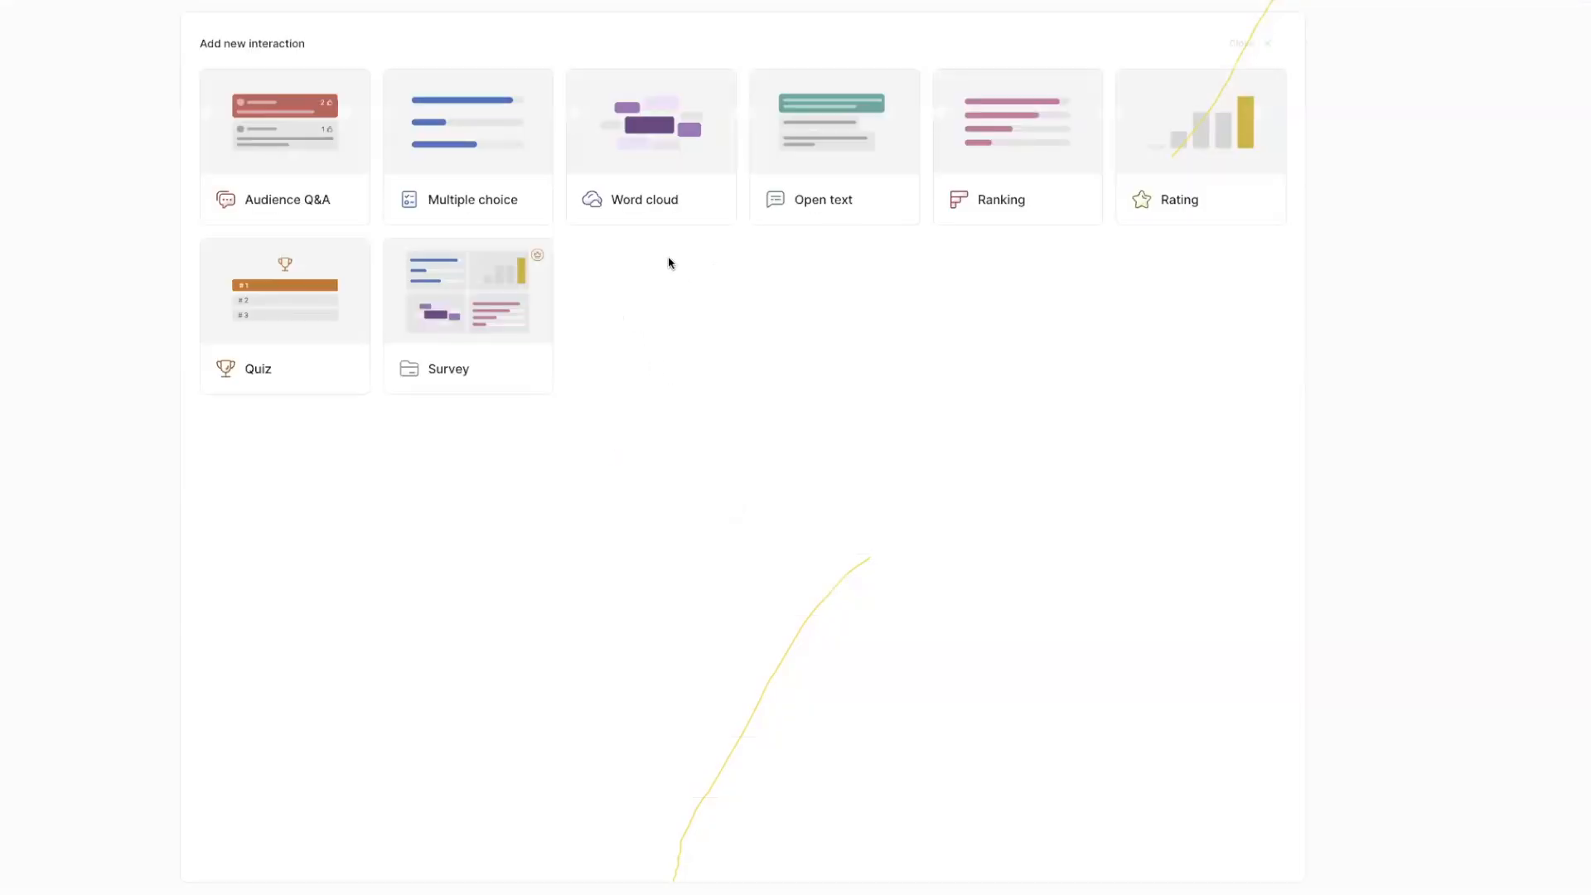
- Add a Multiple choice poll with the question "Please vote for your favorite speaker"
mouse_move(824, 177)
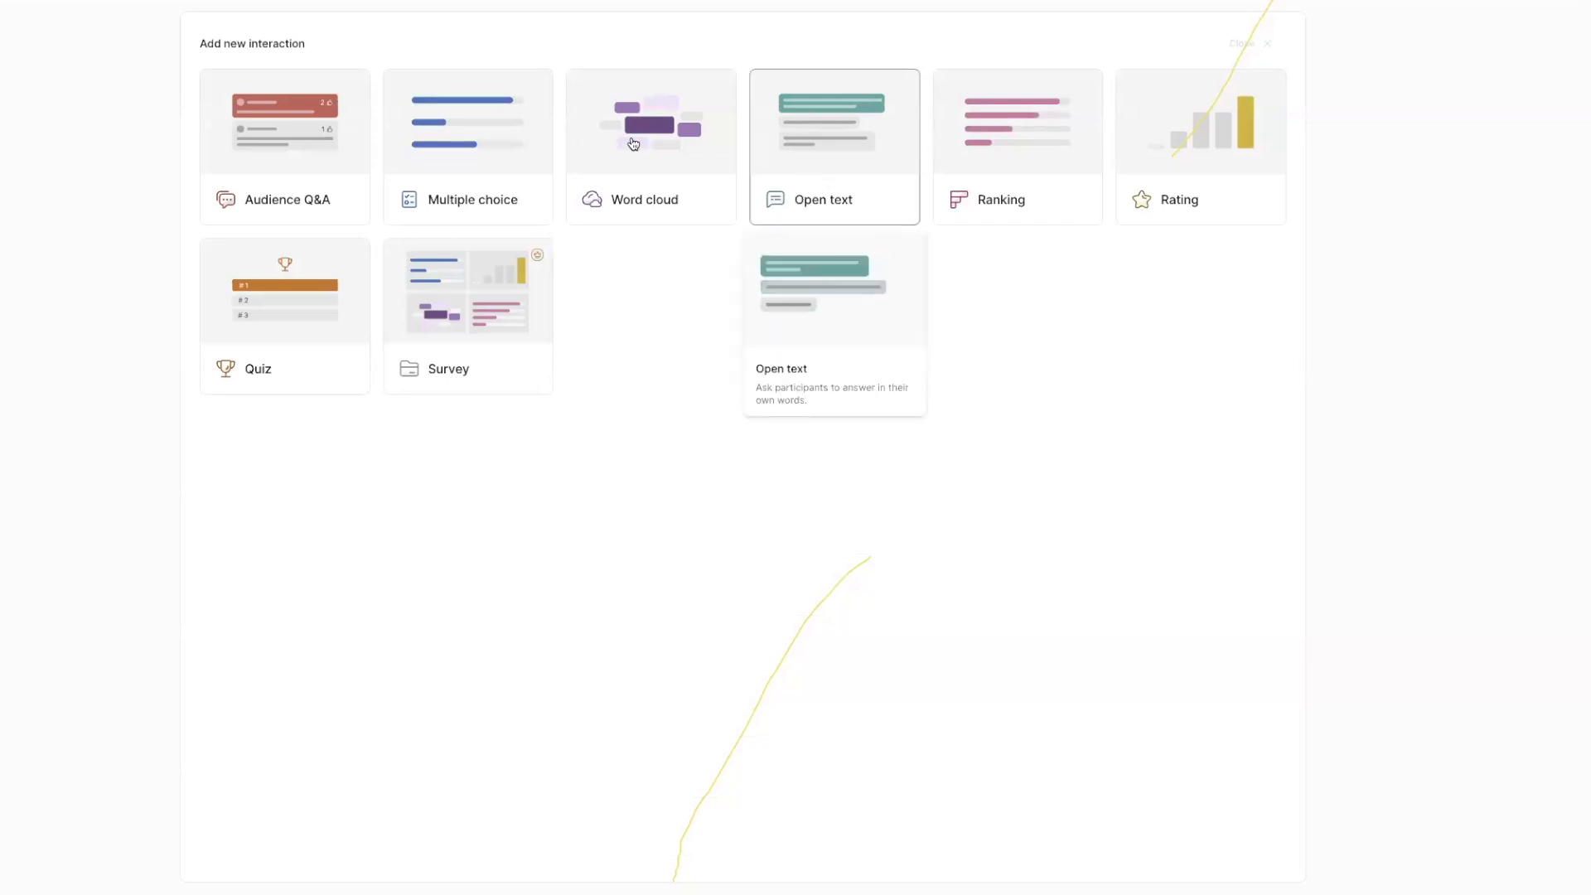
click(478, 147)
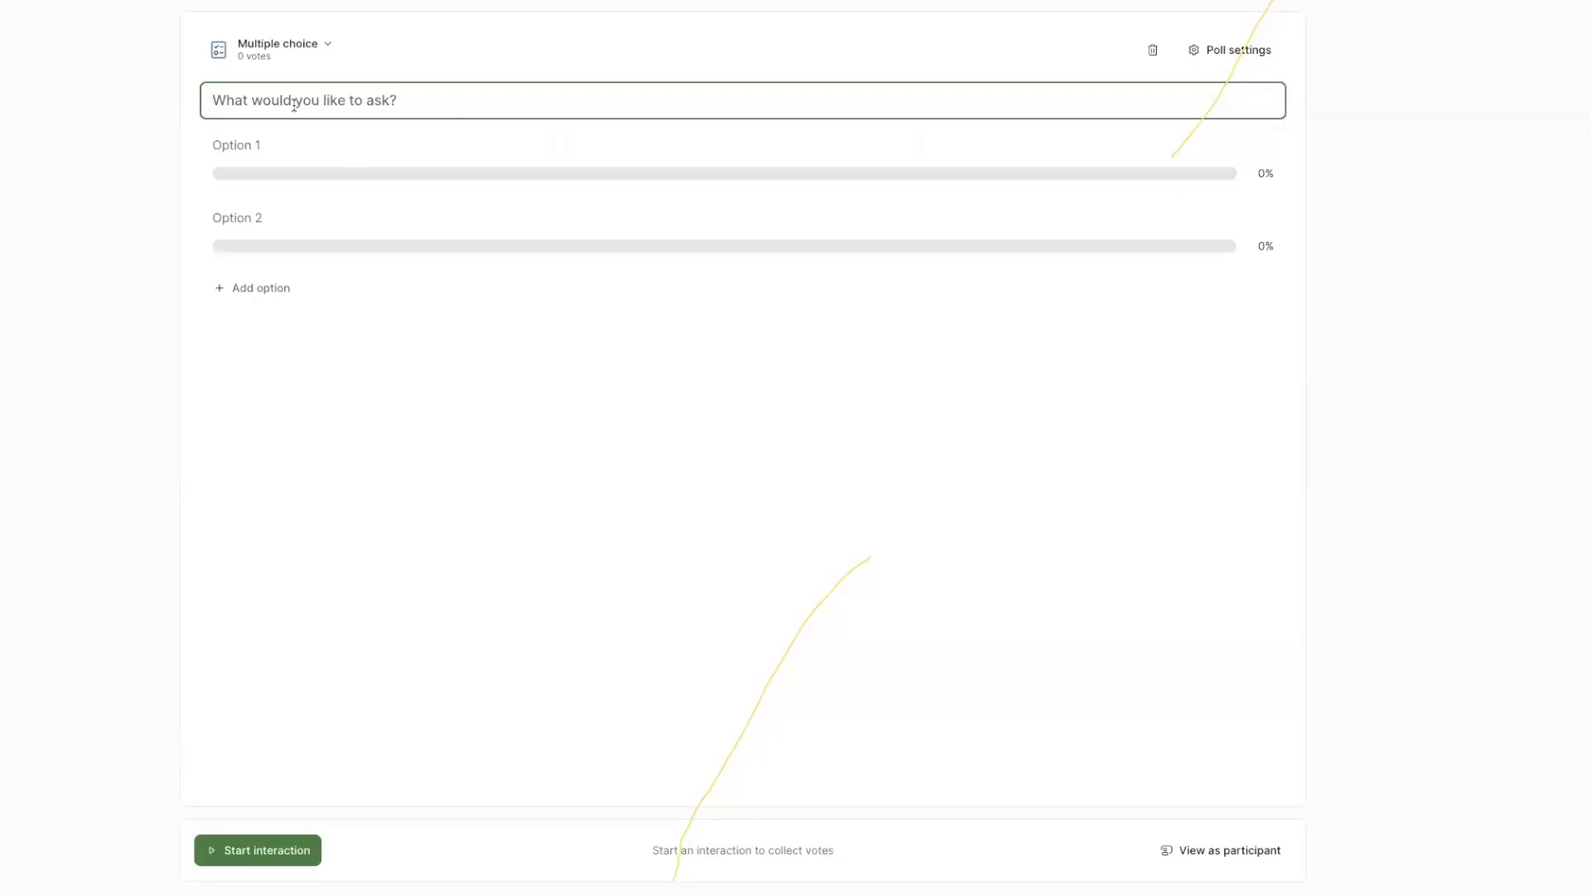
text(Please vote for your g)
key(BackSpace)
text(favorite)
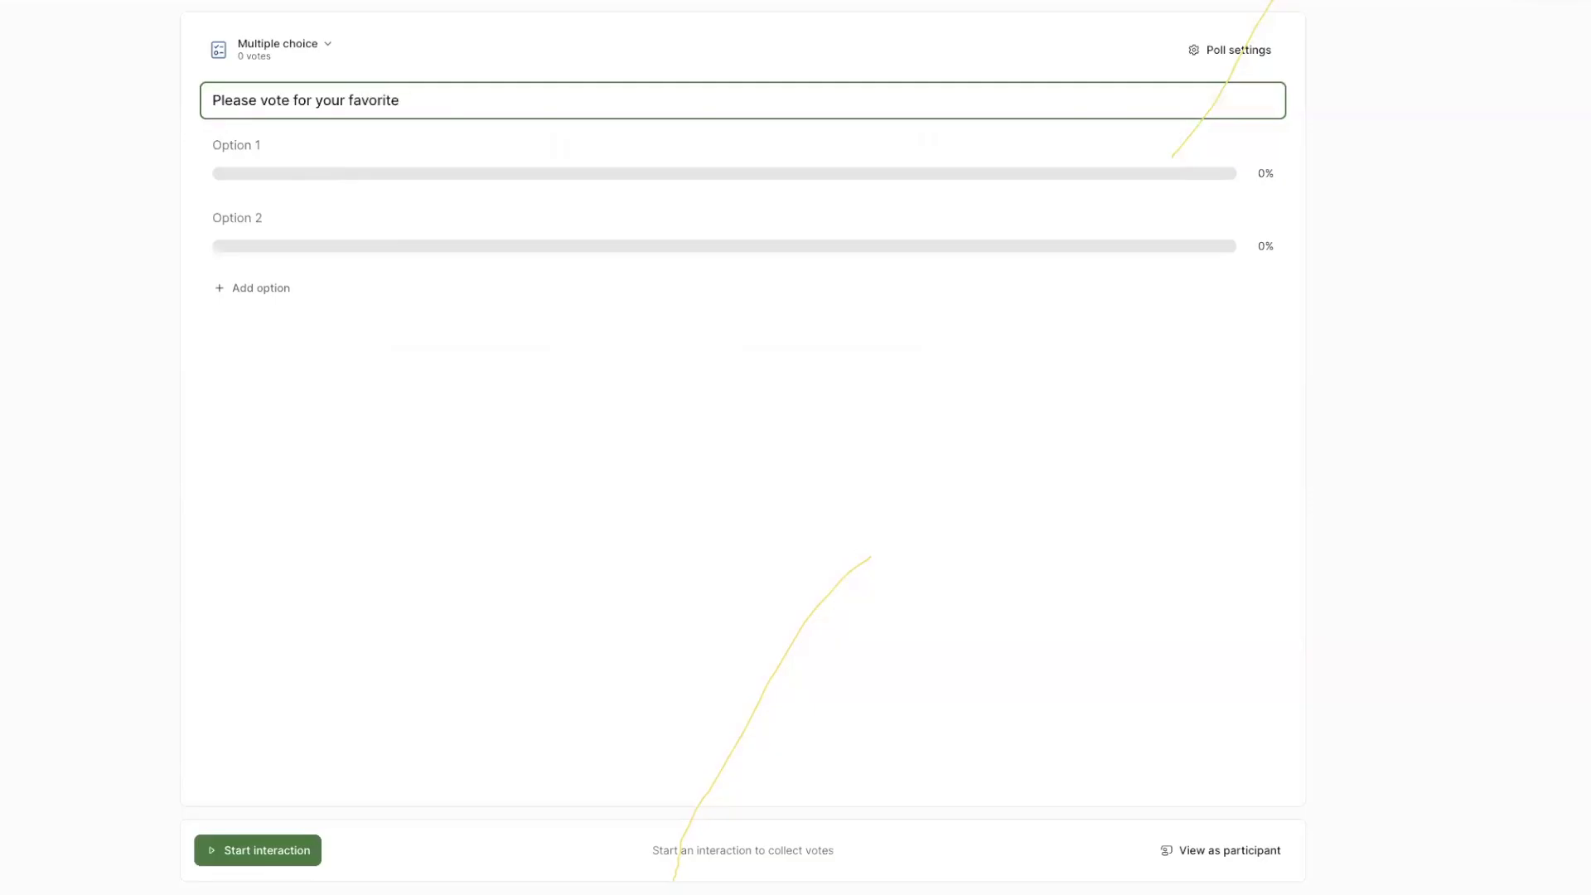
text( speake)
- Label the poll's three answer options "Speaker 1:", "Speaker 2:" and "Speaker 3:"
click(262, 159)
text(Speaker 1:)
click(302, 218)
text(Speaker)
key(BackSpace)
key(BackSpace)
key(BackSpace)
text(er 2:)
click(294, 287)
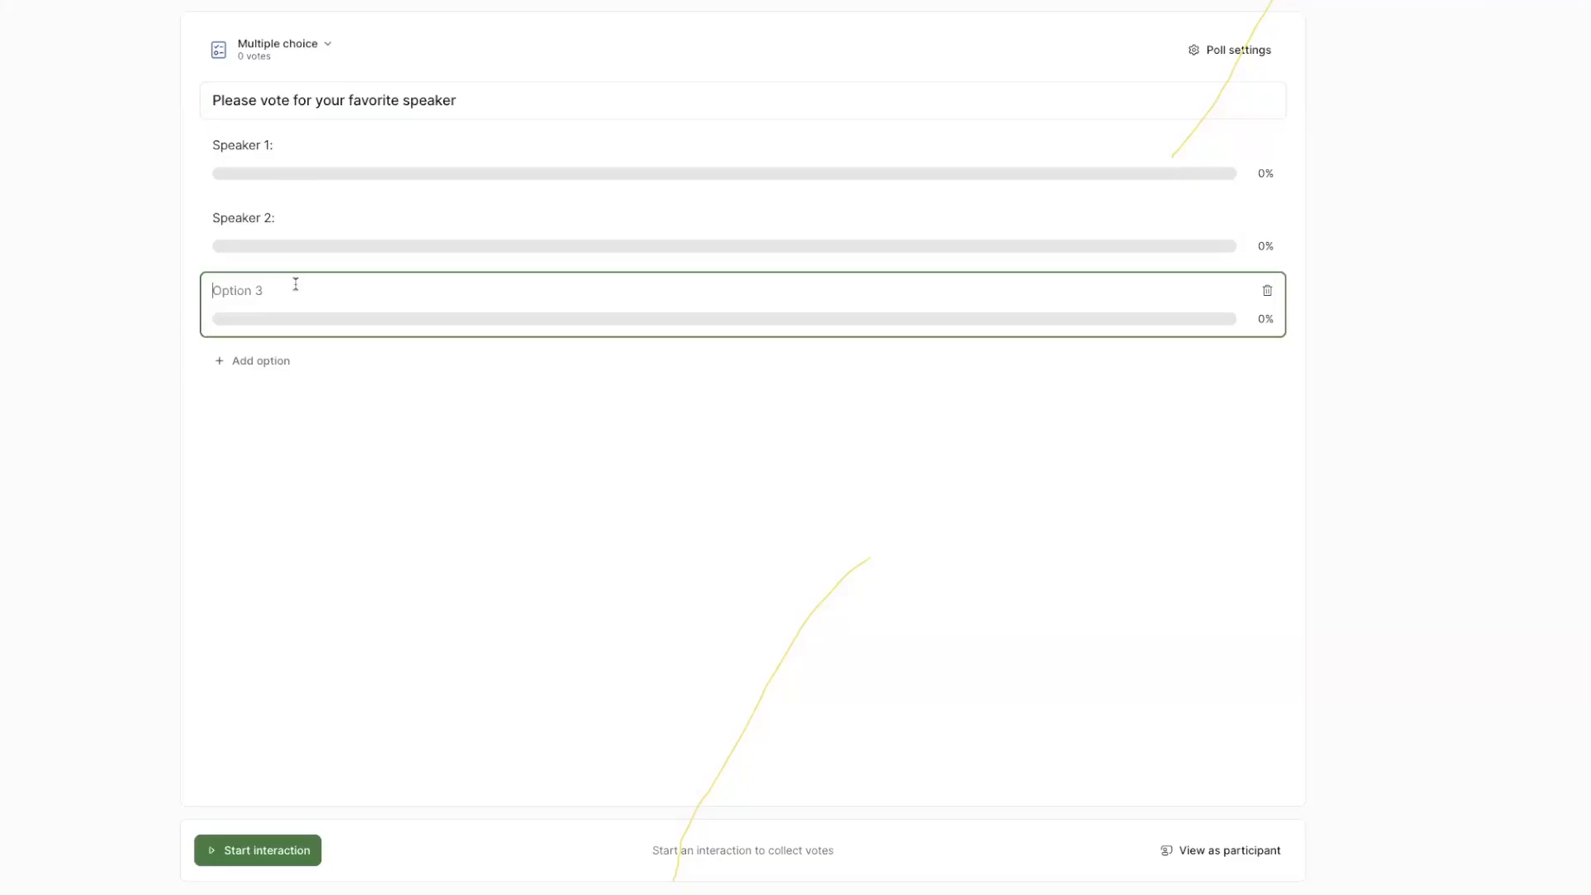
text(Speaker 3:)
- Add each speaker's first name after the matching Speaker 1, Speaker 2 and Speaker 3 labels in the poll options
click(391, 142)
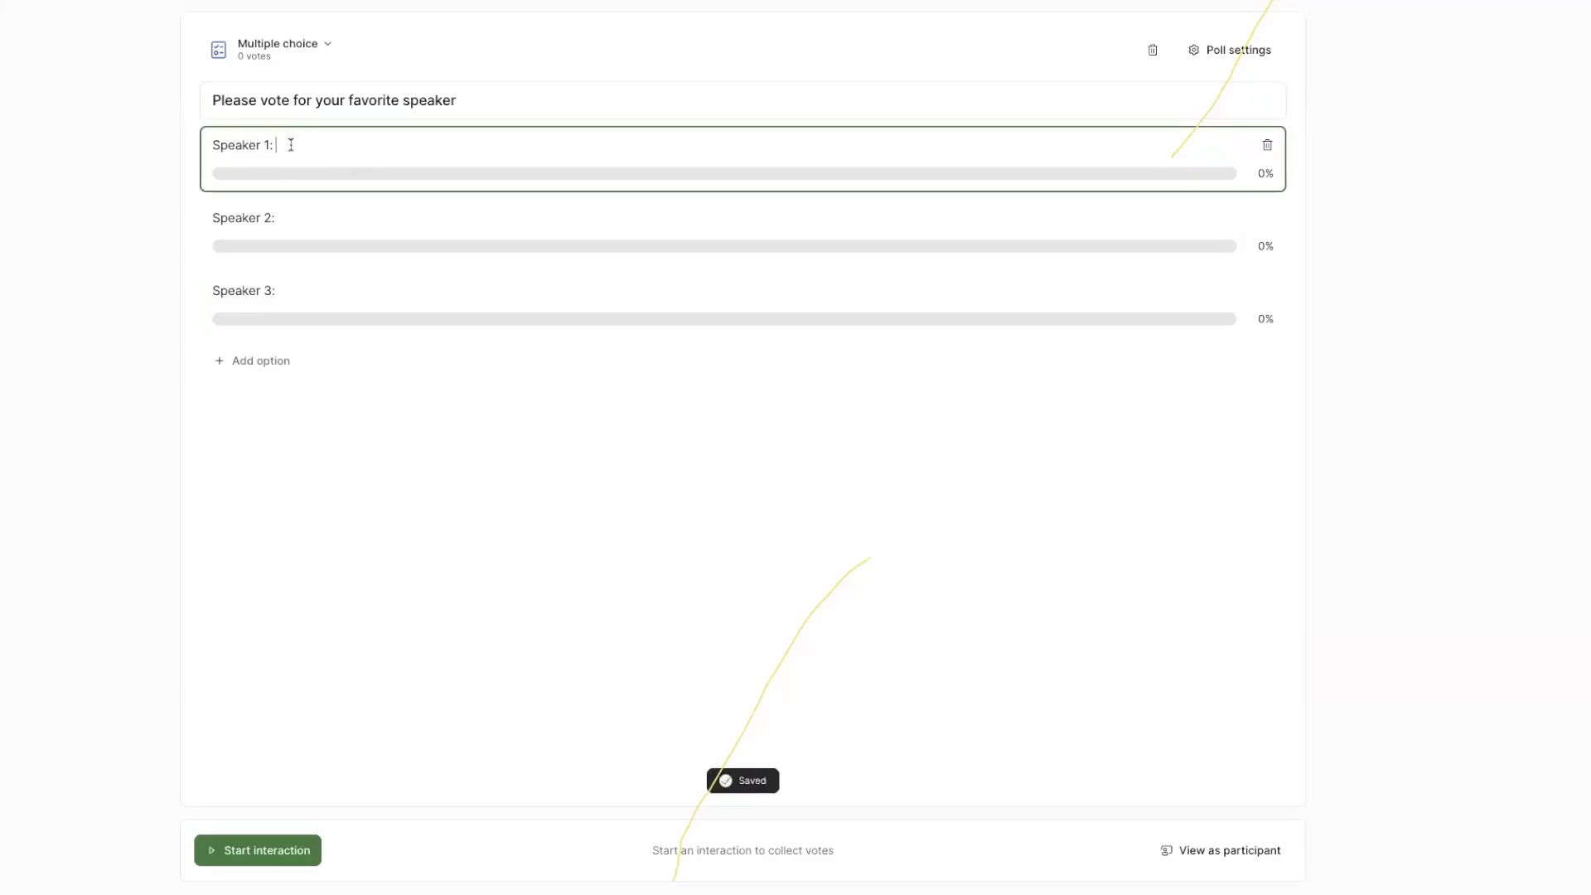
triple_click(242, 146)
key(Right)
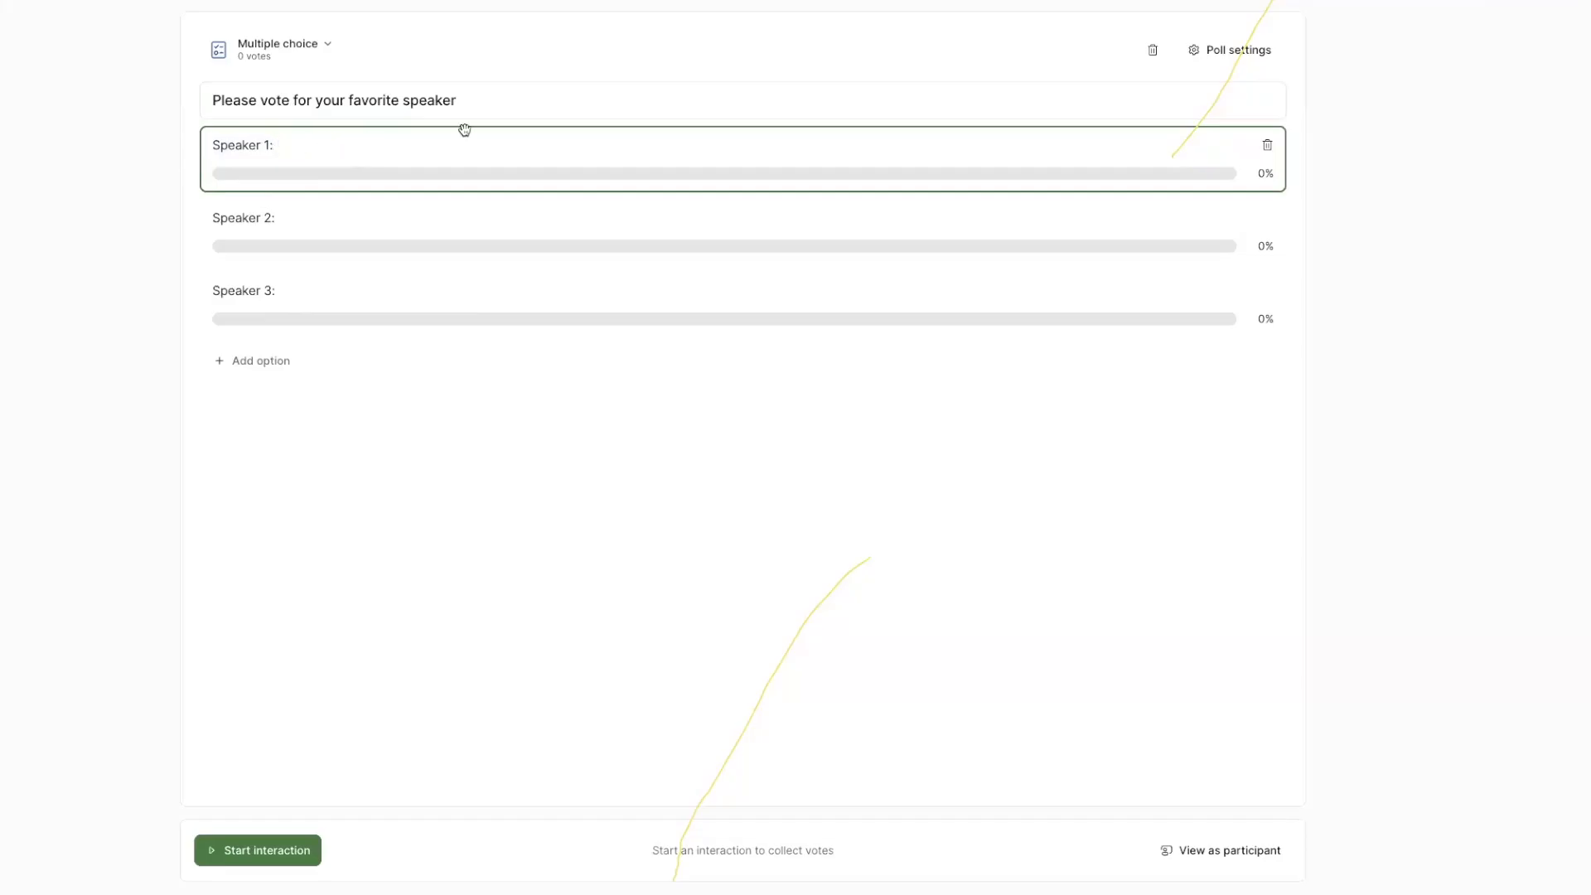
text(Judy)
click(381, 227)
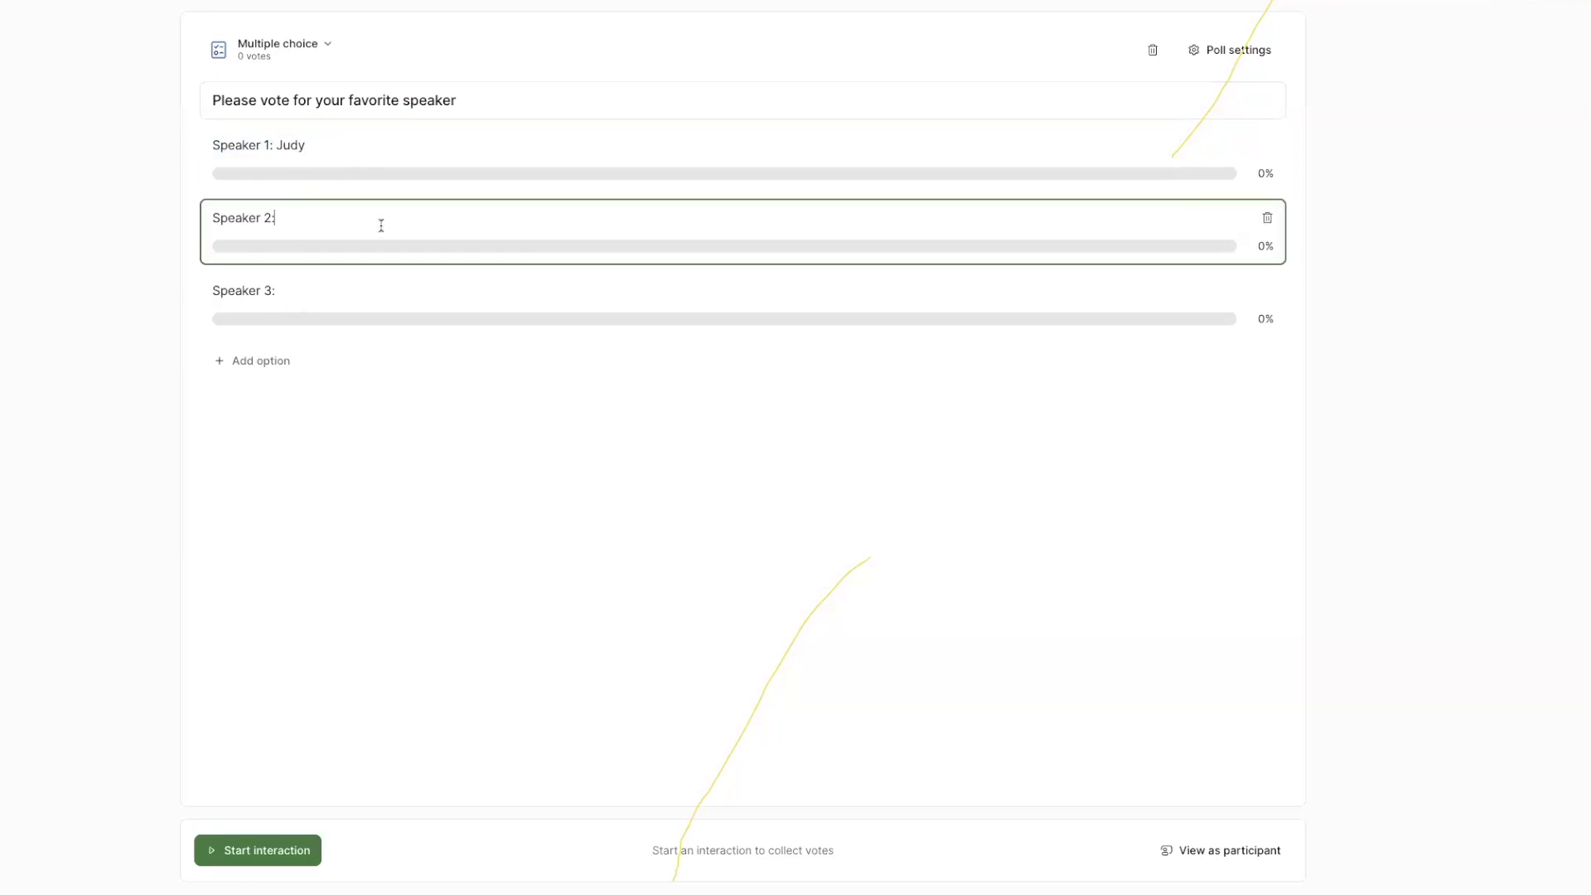
key(Caps_Lock)
text(Meg)
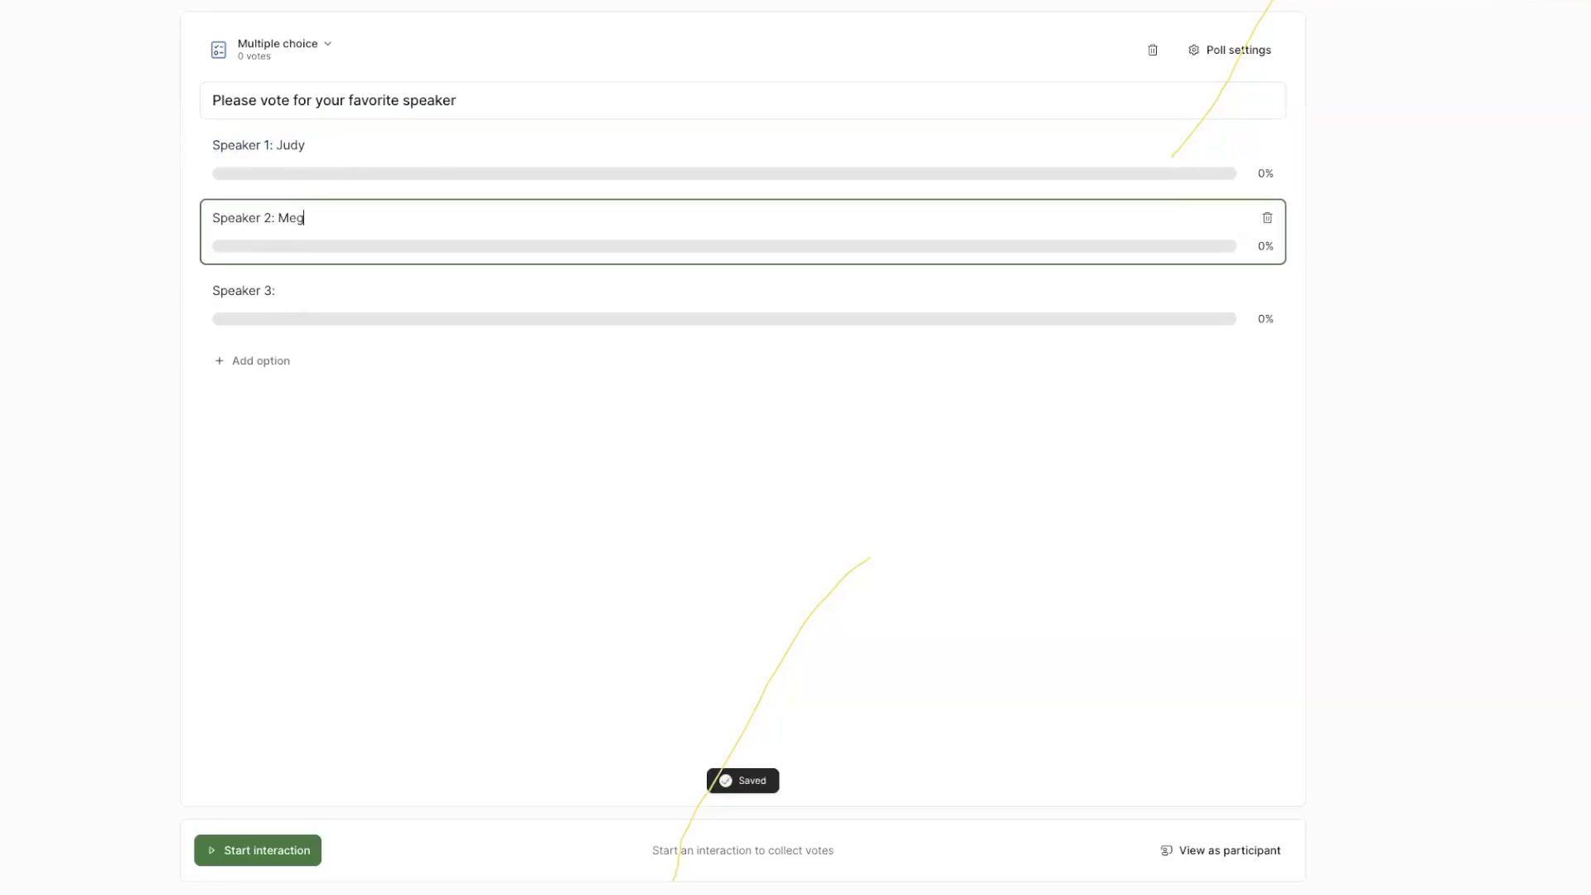
text(an)
click(355, 296)
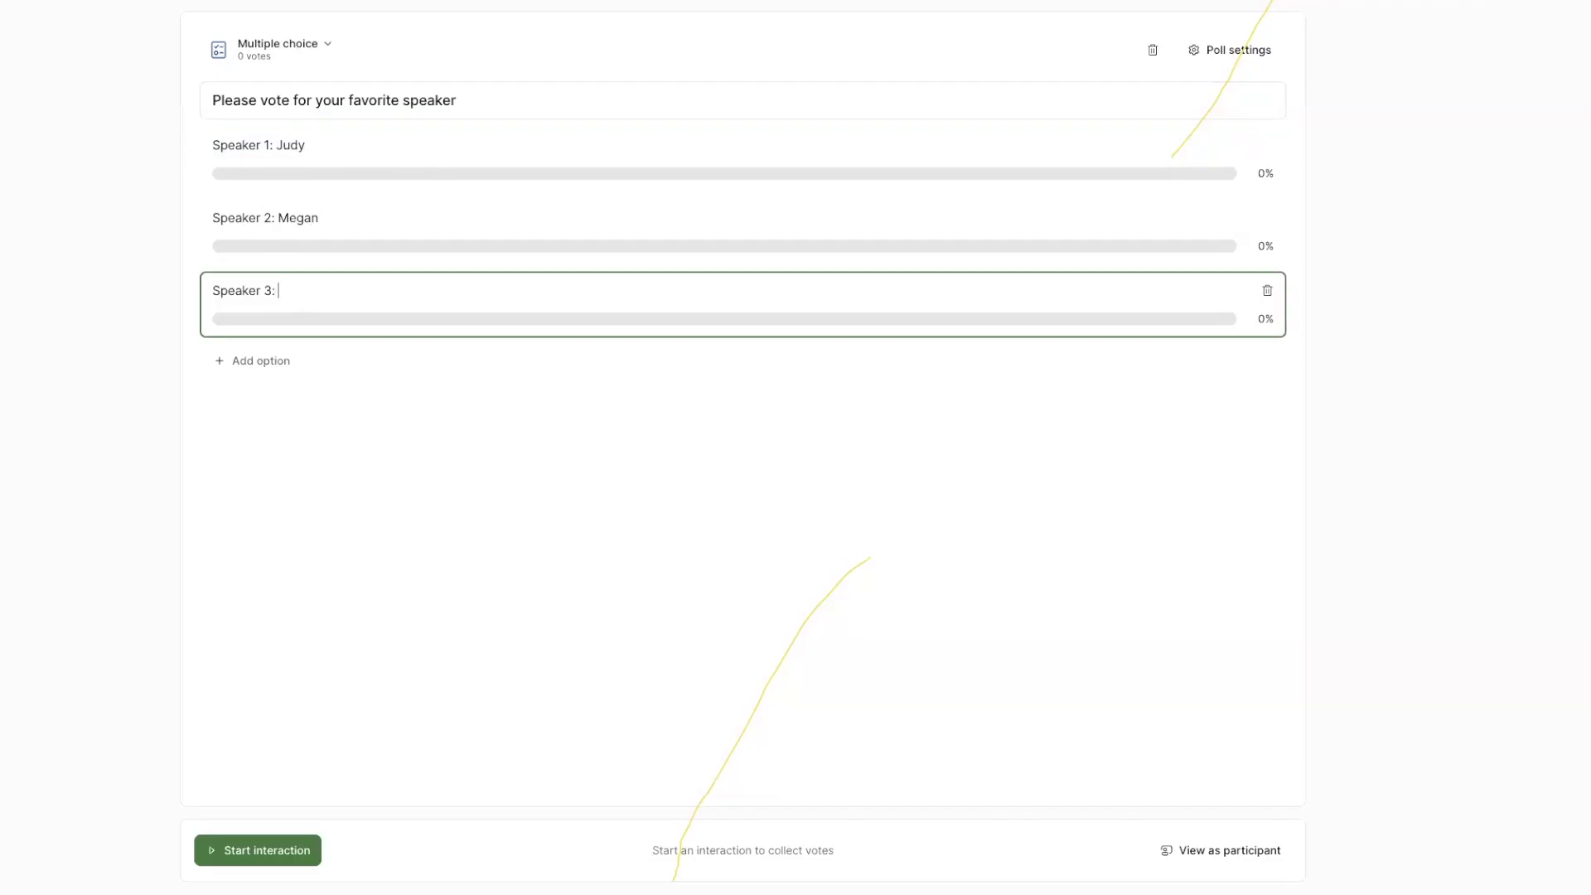
text(Bra)
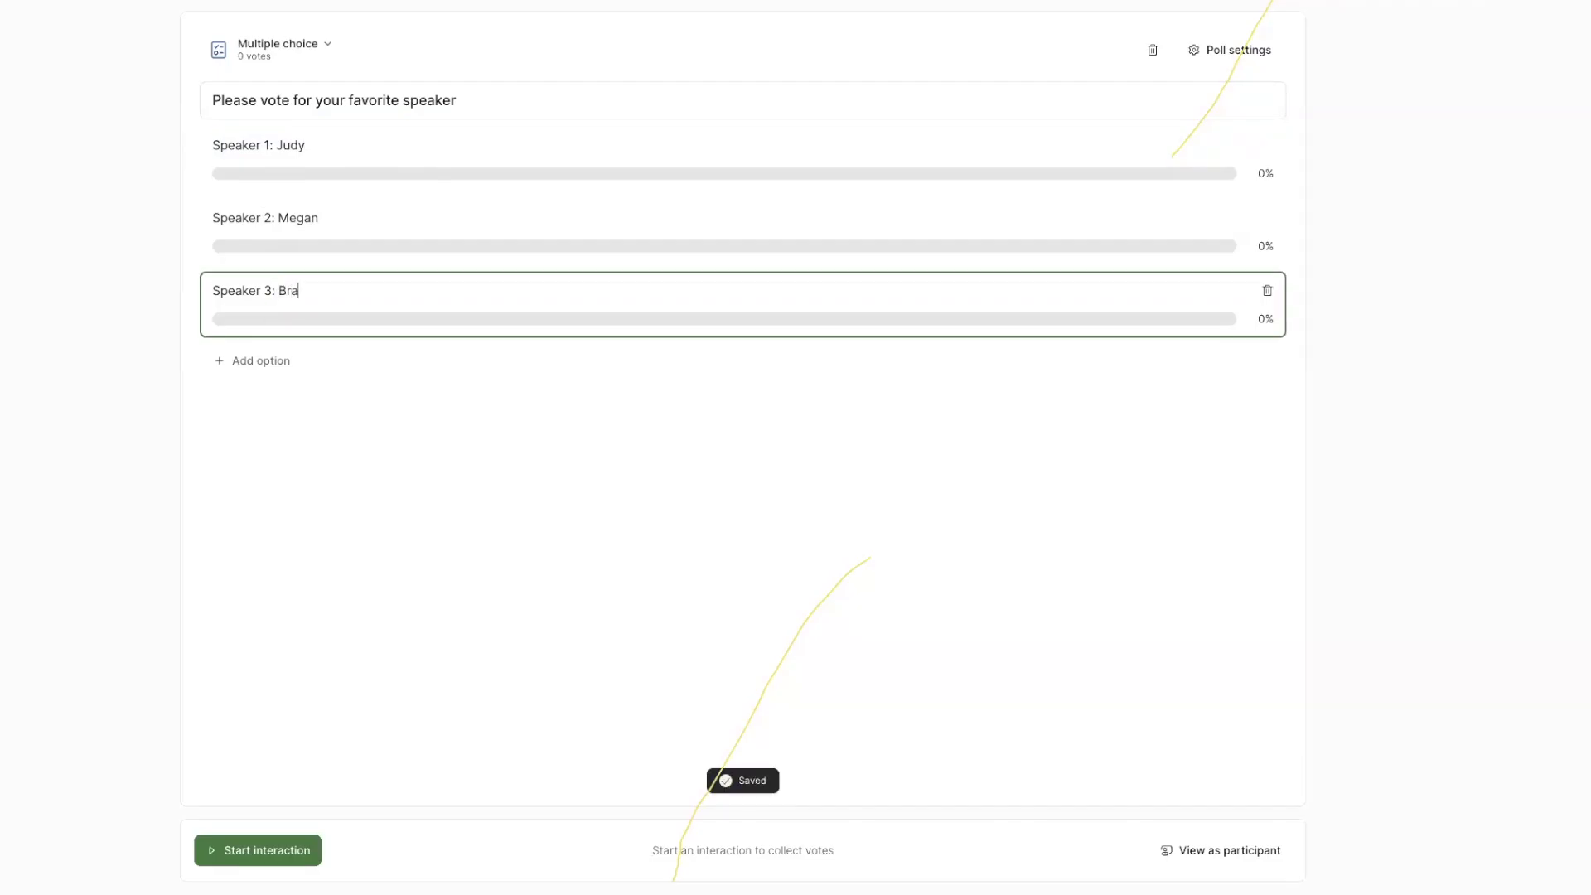
text(ndt)
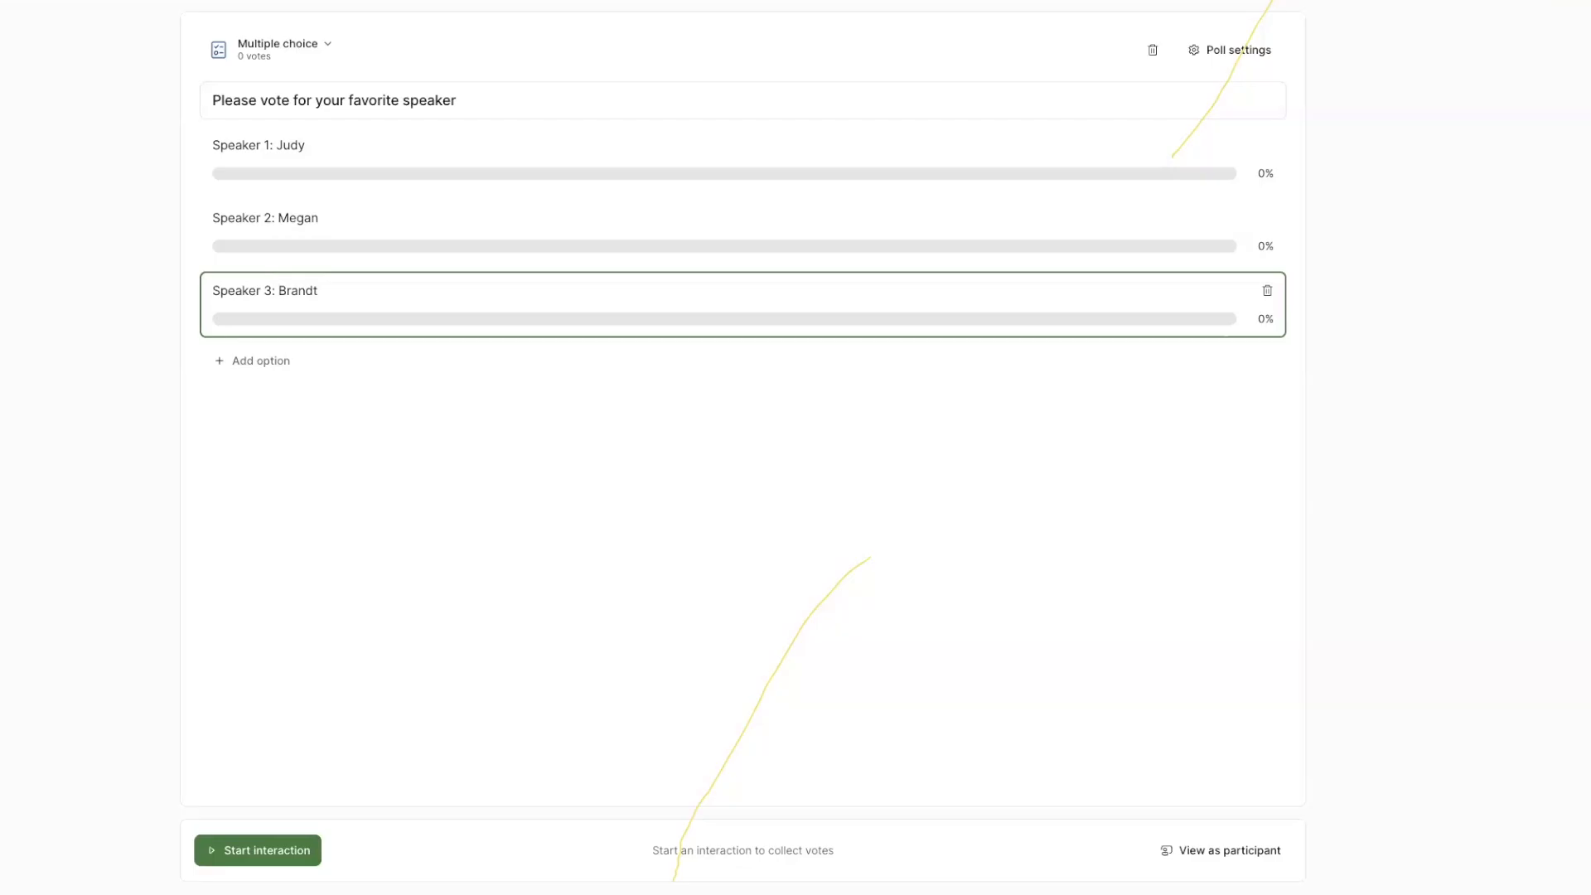
- Finish editing the options and search the poll's image library for "win"
click(418, 445)
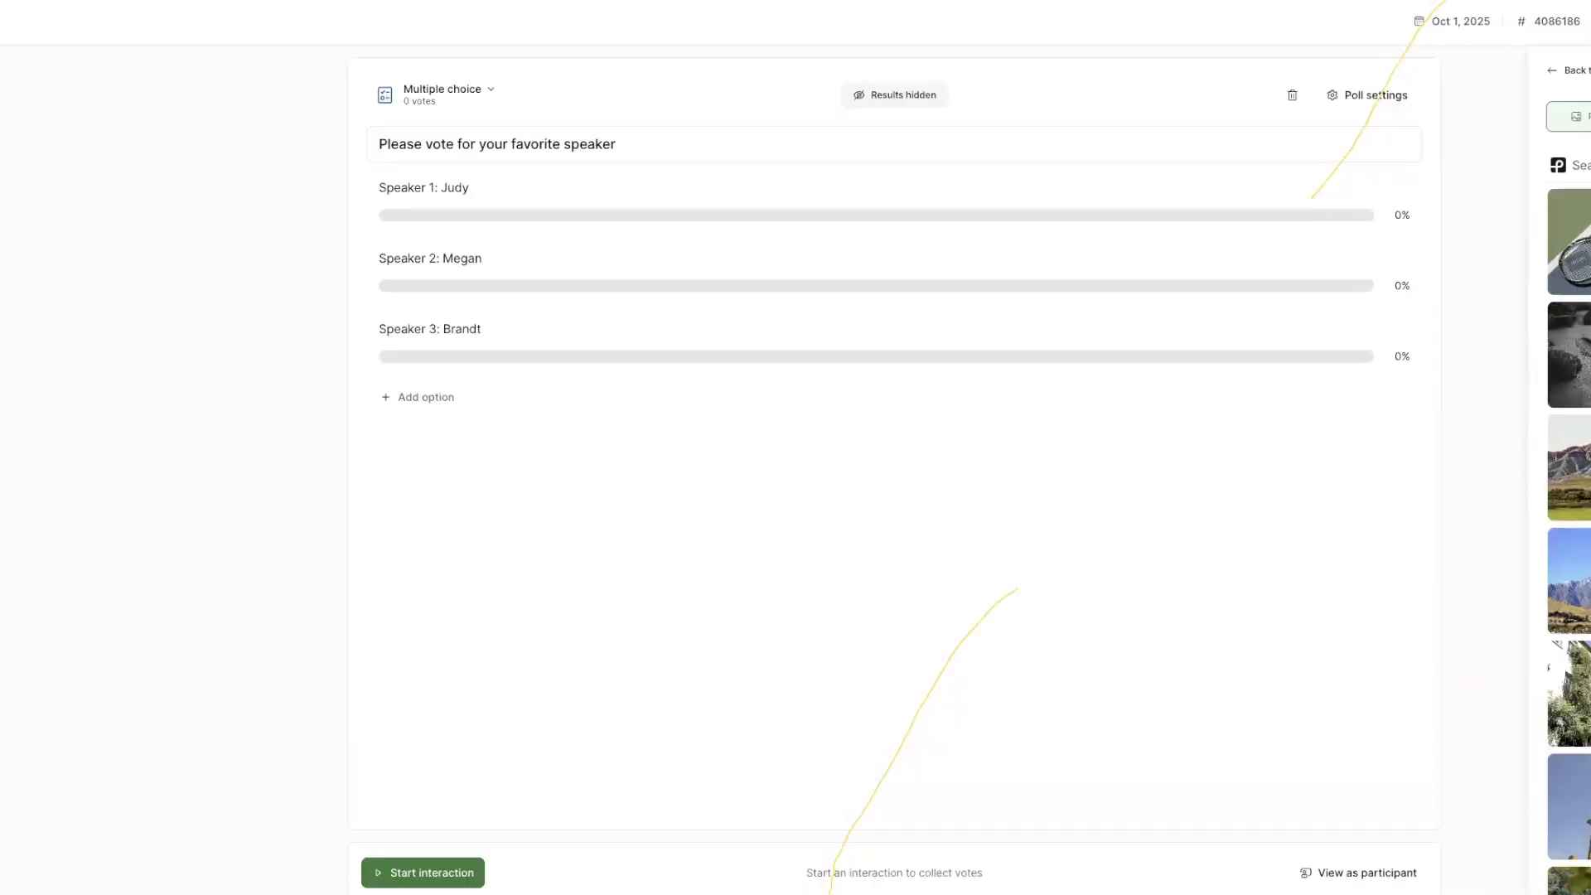
text(win)
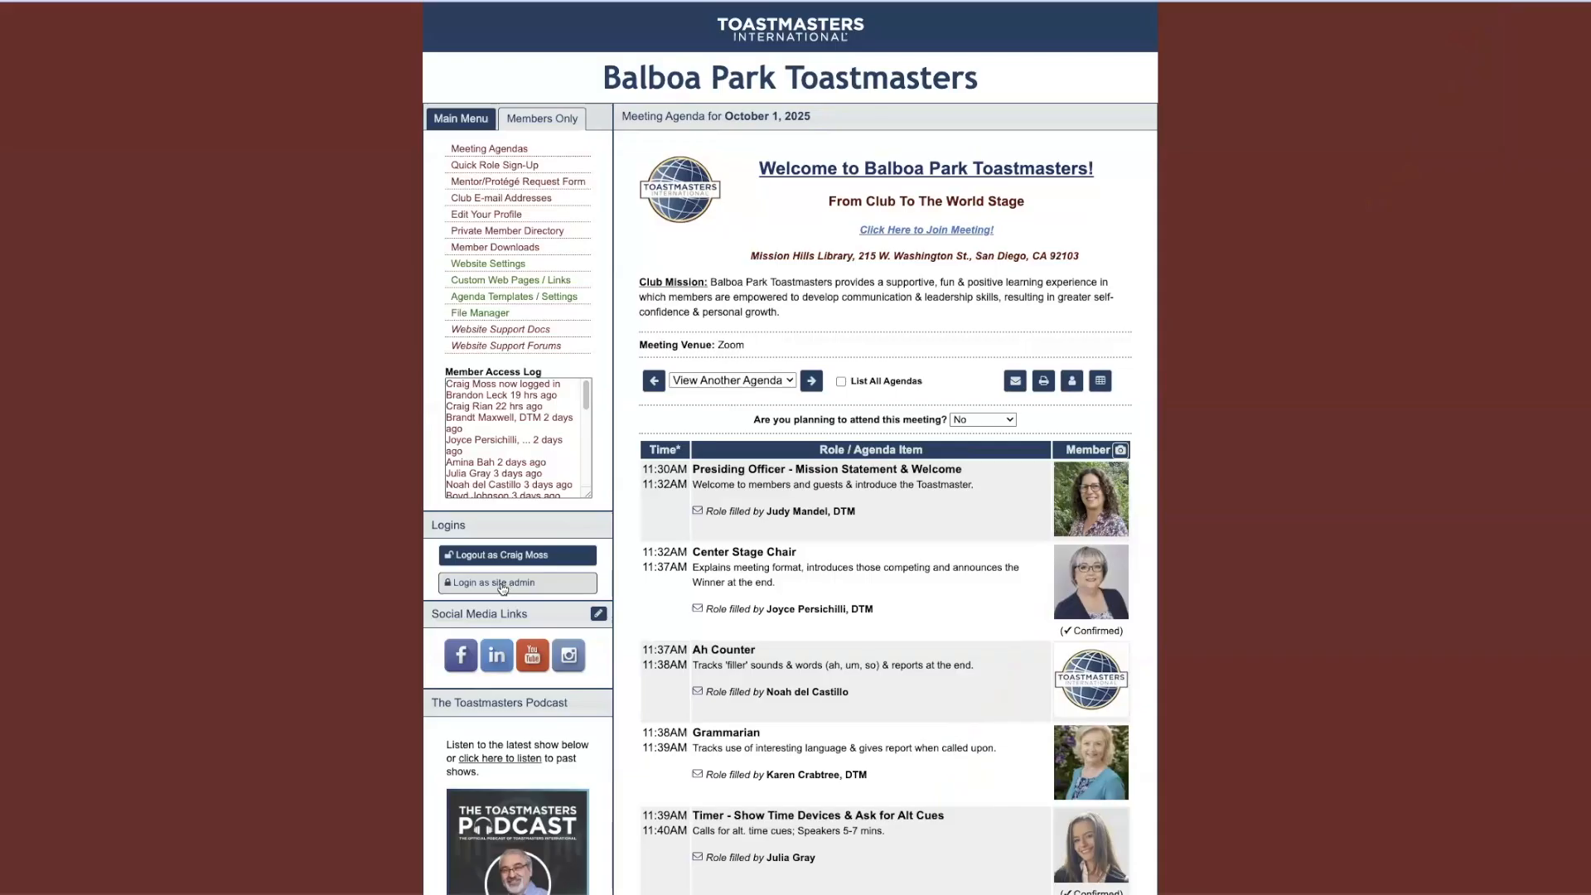
- Log in to the Balboa Park Toastmasters website as site administrator and open the October 1, 2025 meeting agenda
click(501, 585)
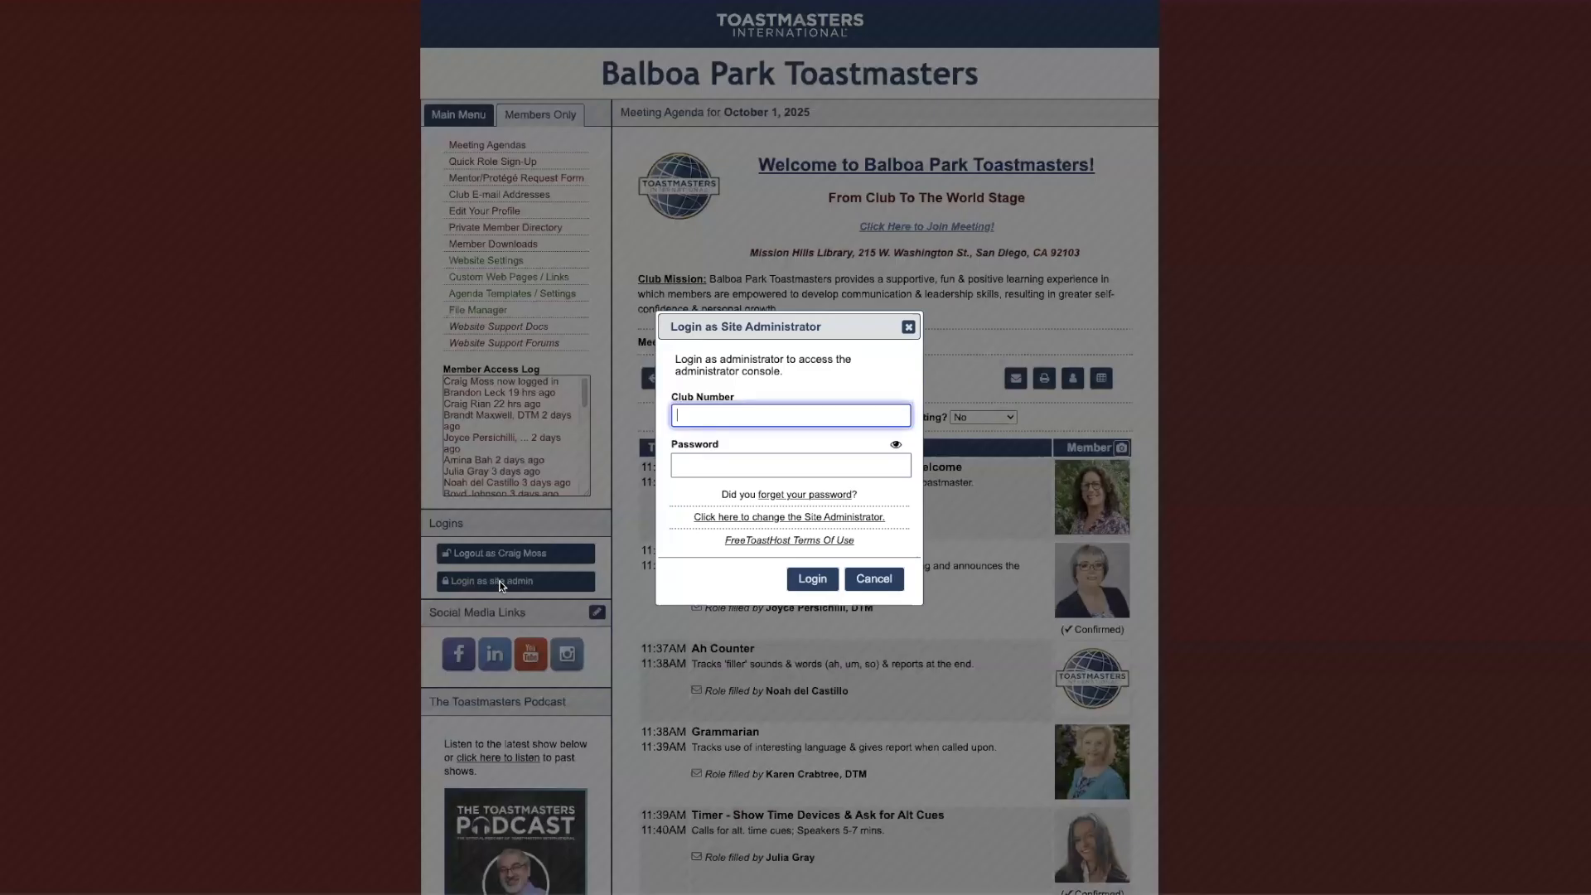
click(813, 580)
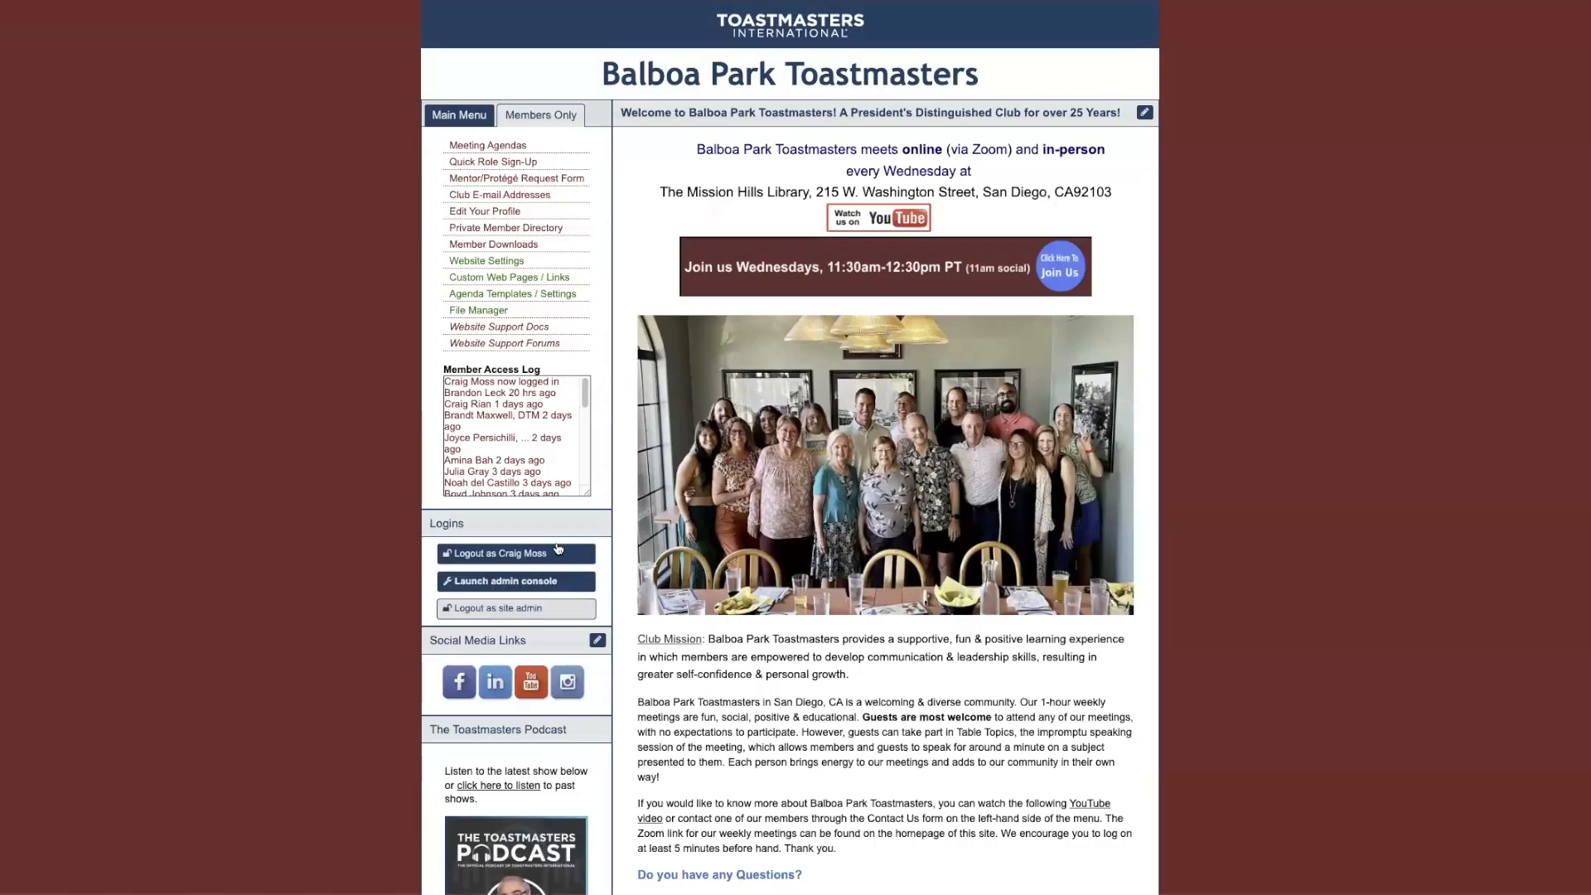
click(500, 149)
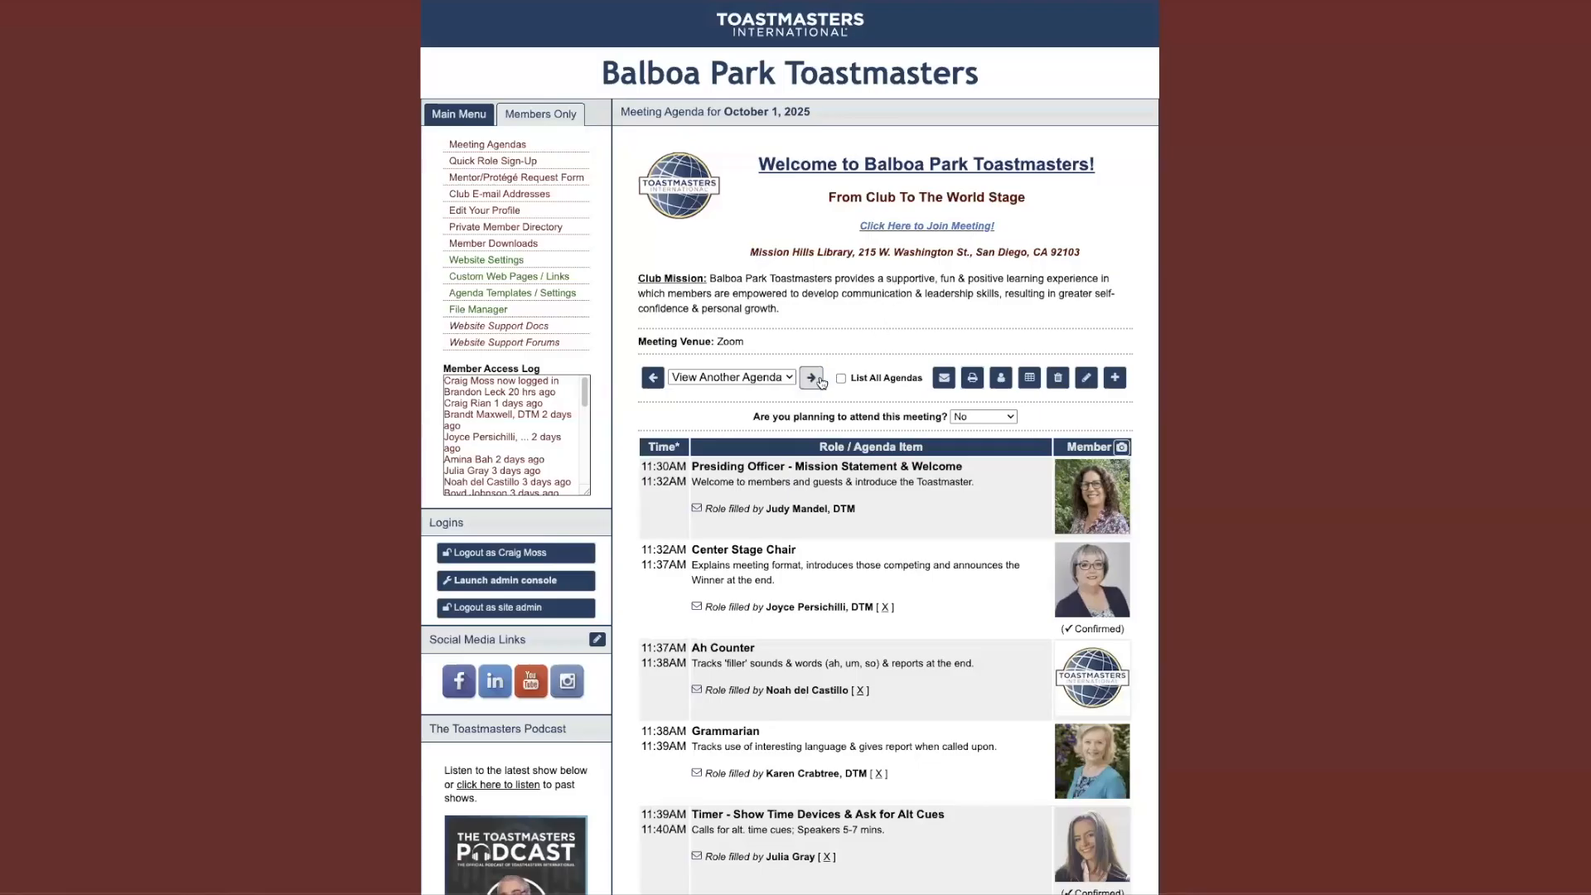
click(1085, 382)
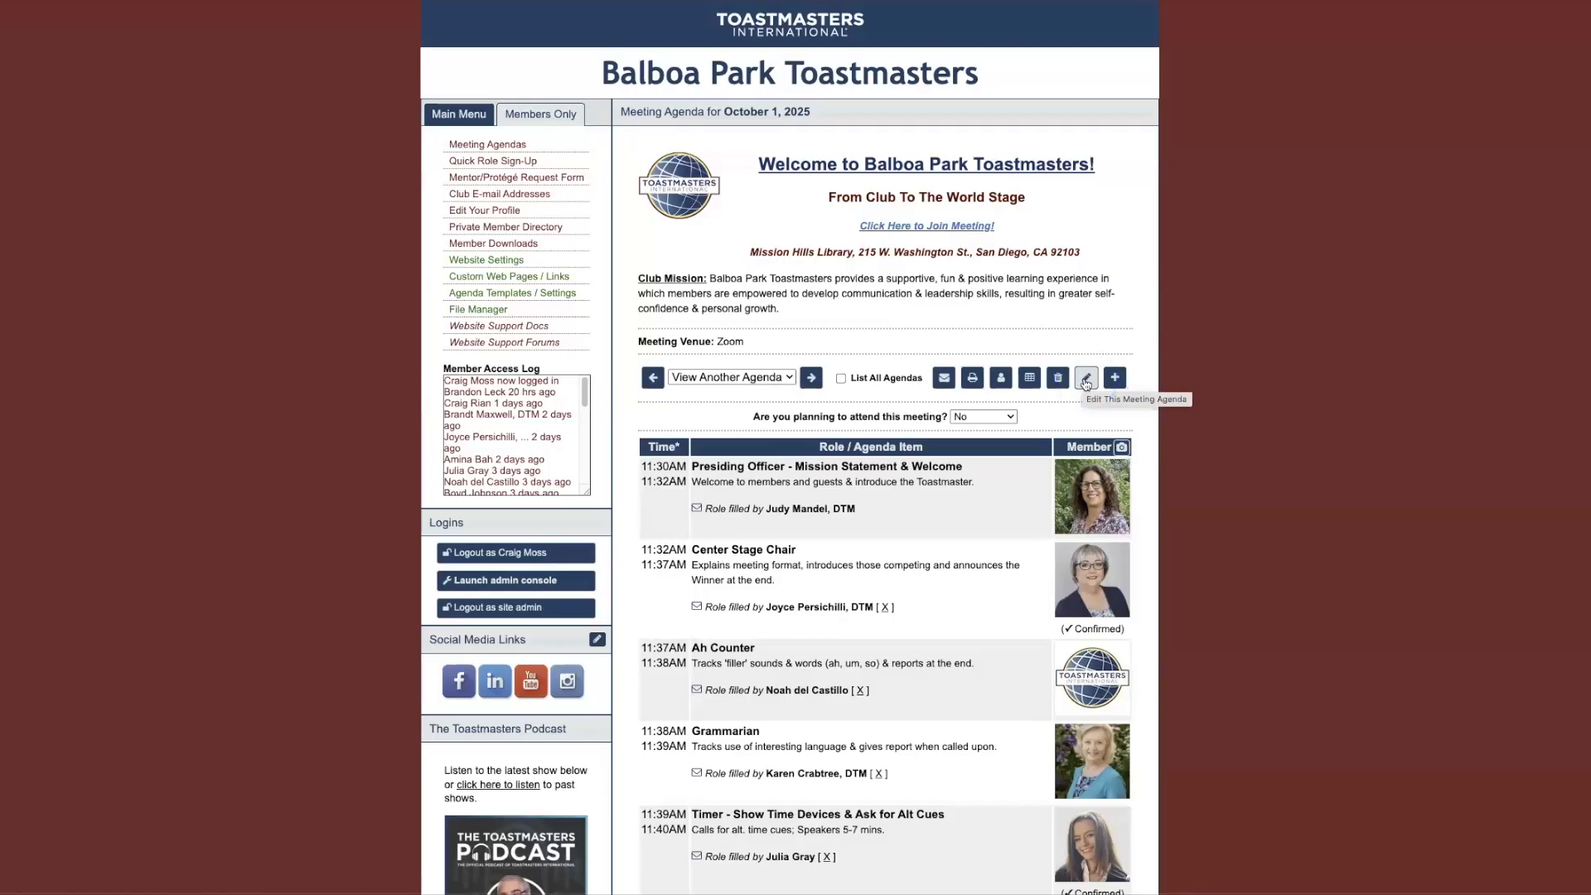
click(1085, 380)
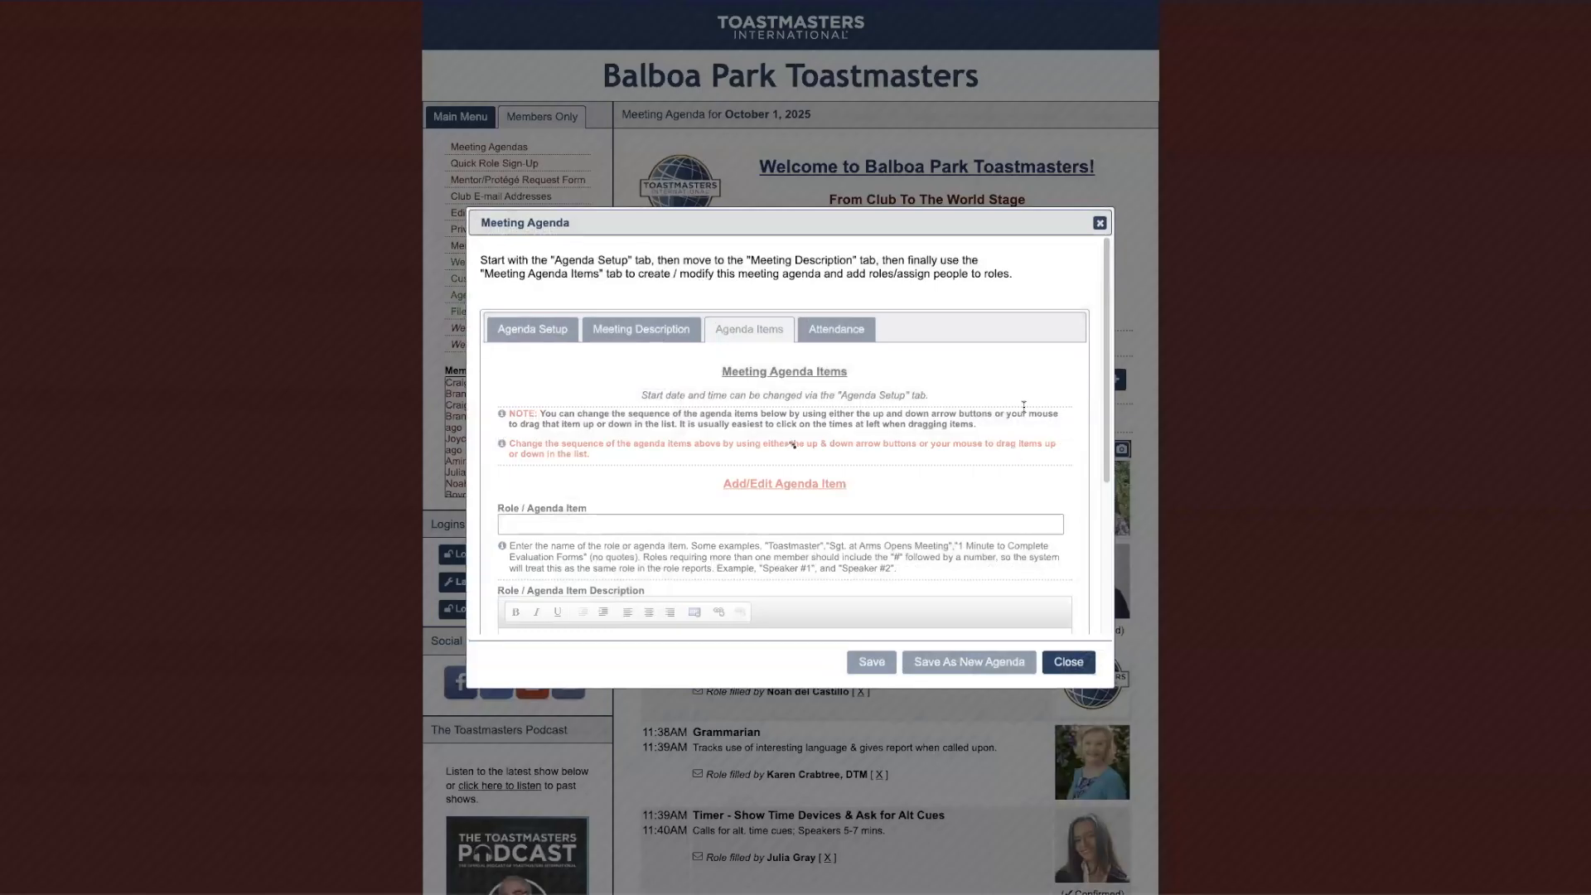
click(652, 334)
scroll(903, 534, down, 1)
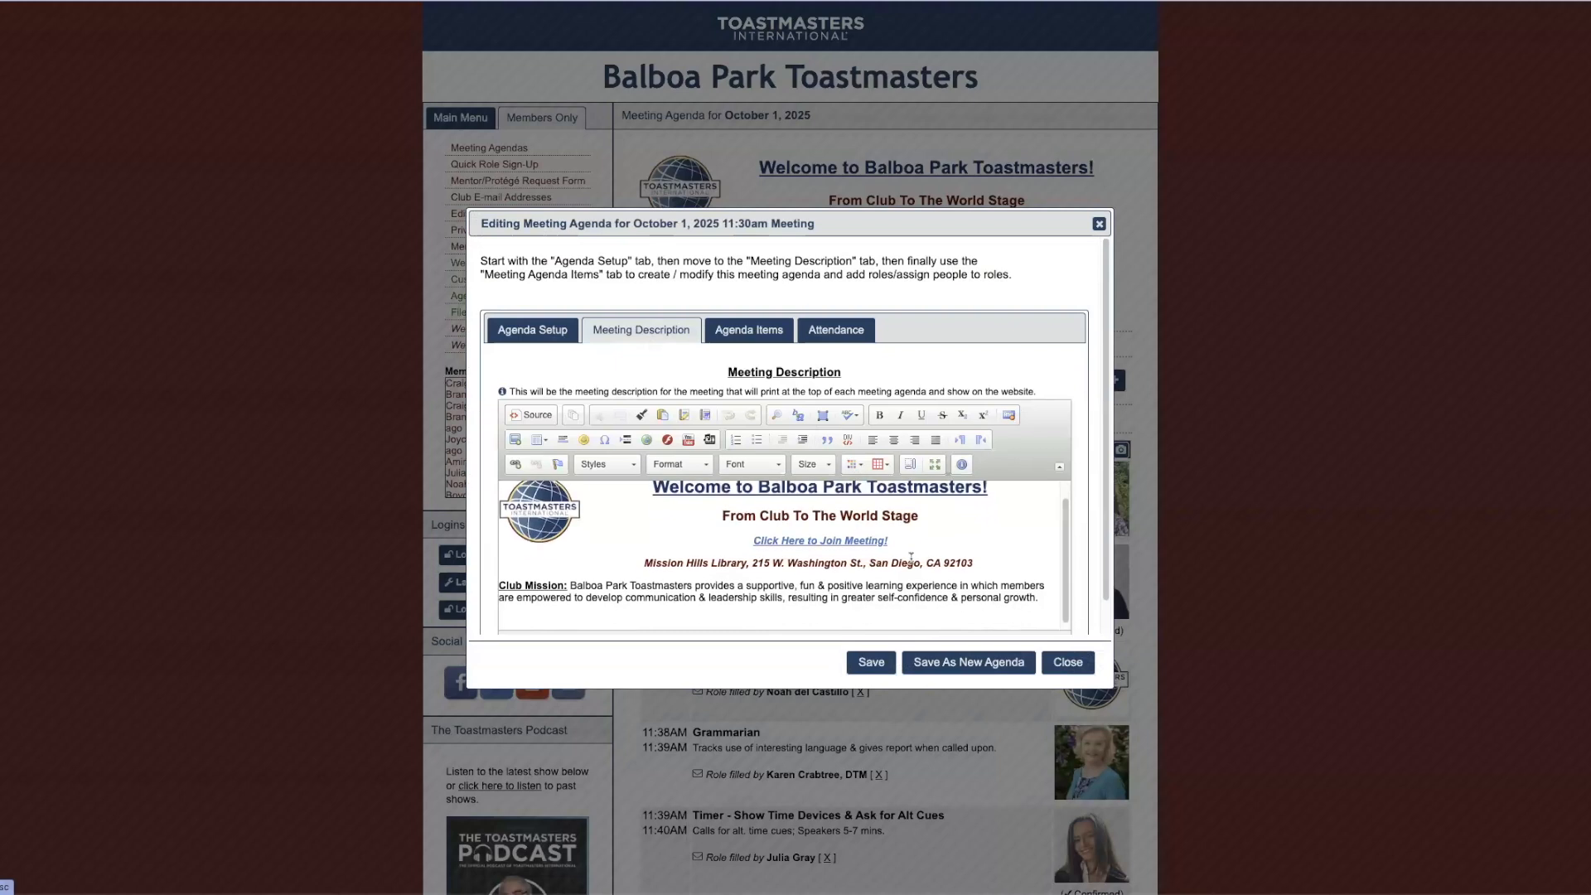
scroll(882, 568, up, 1)
scroll(1053, 591, down, 1)
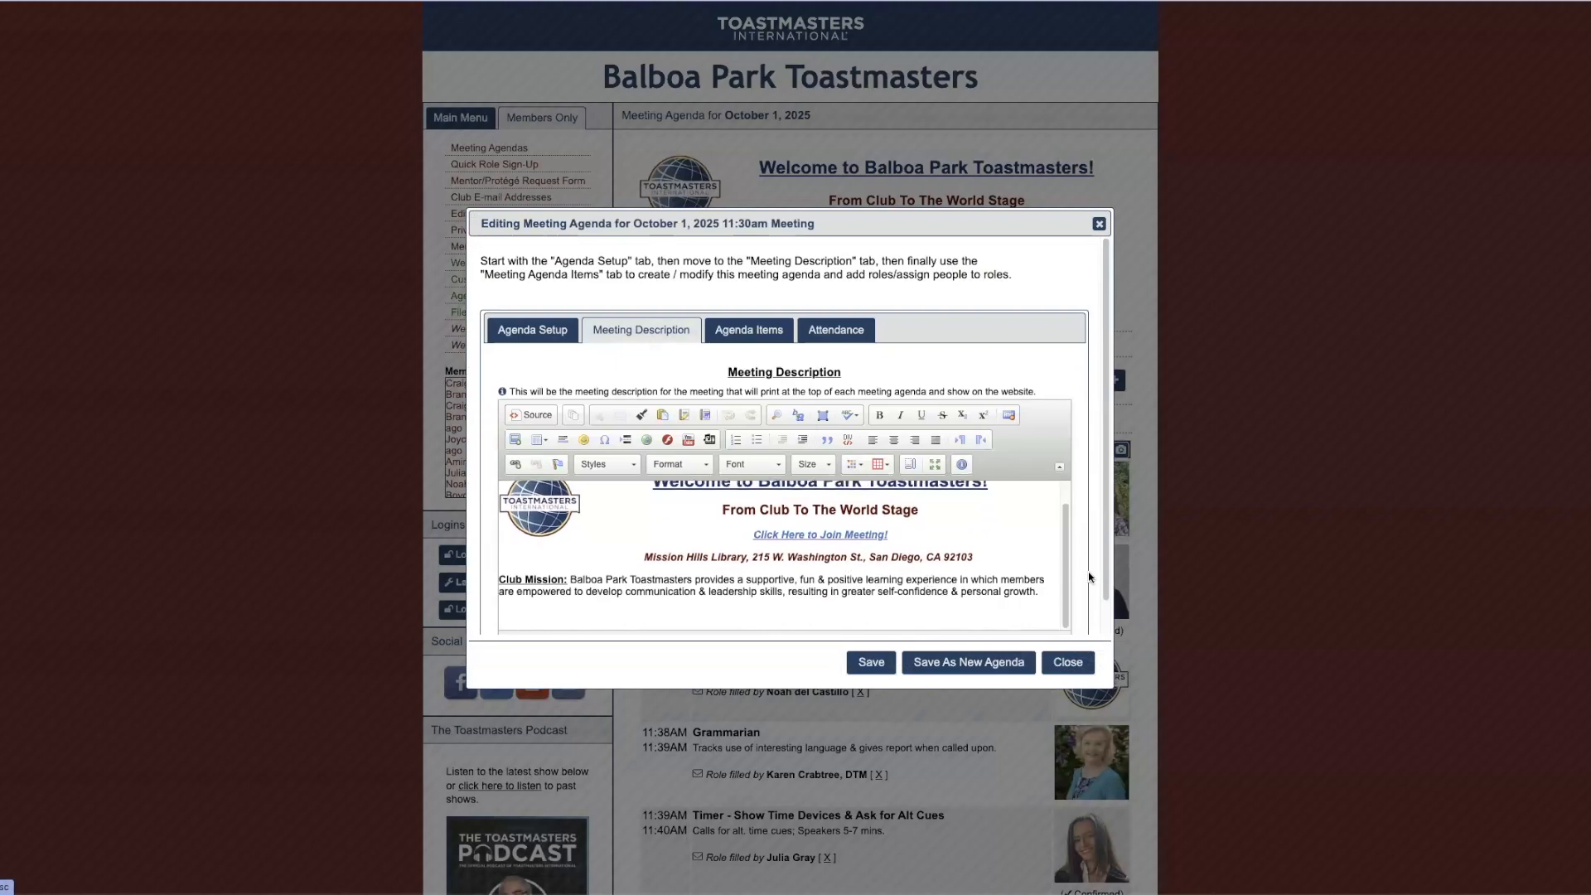
click(1068, 662)
- Open the 09/24/2025 agenda and copy its Slido App instructions together with the URL link headings for speaker feedback and voting
click(773, 381)
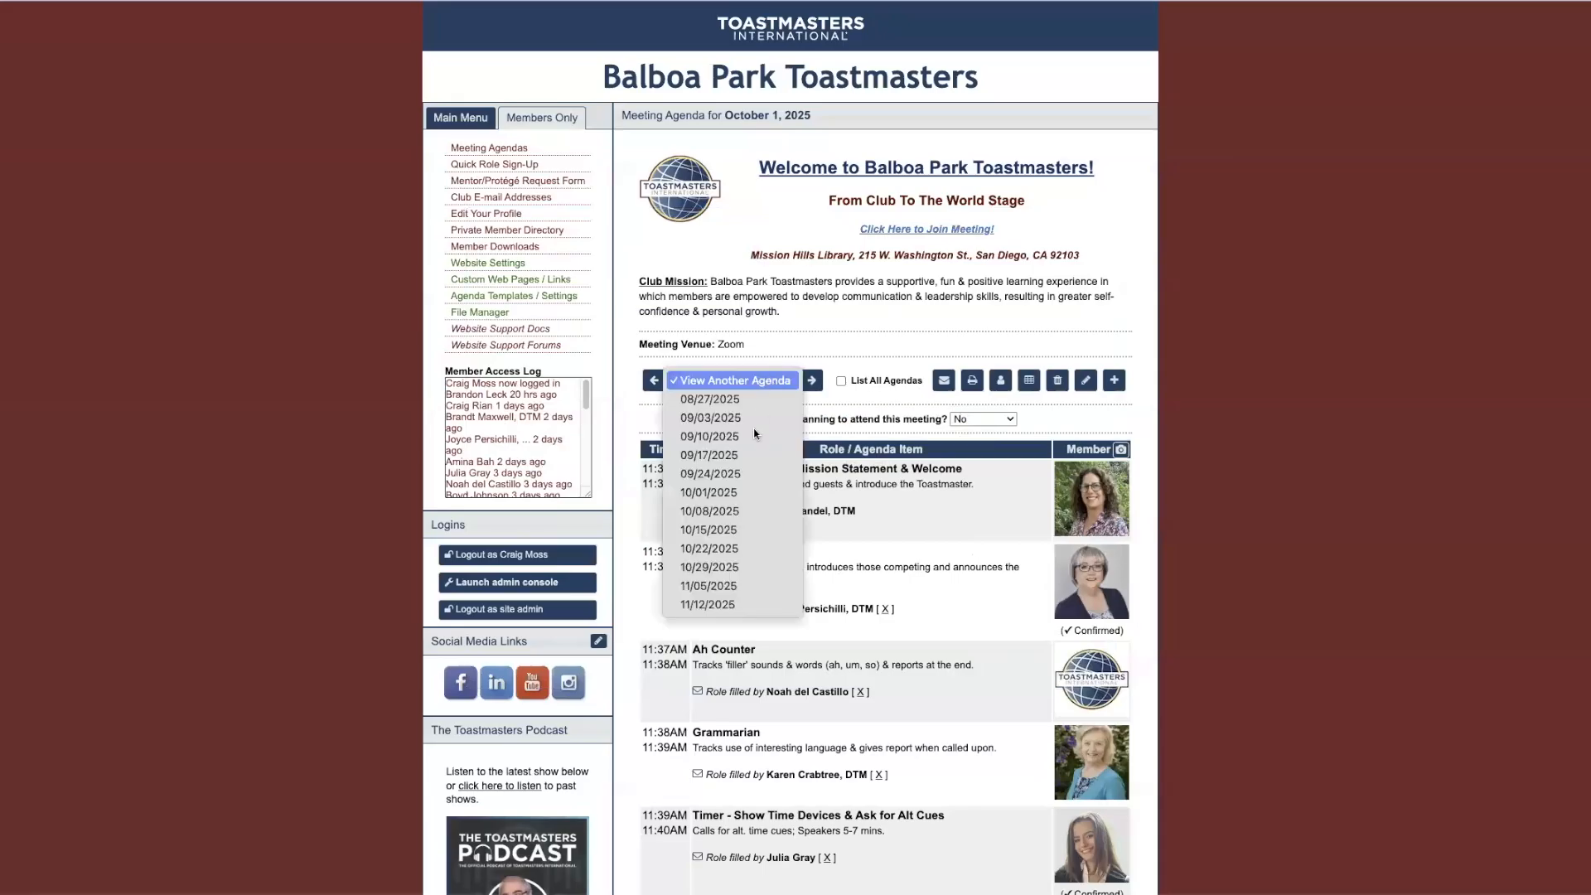
click(717, 479)
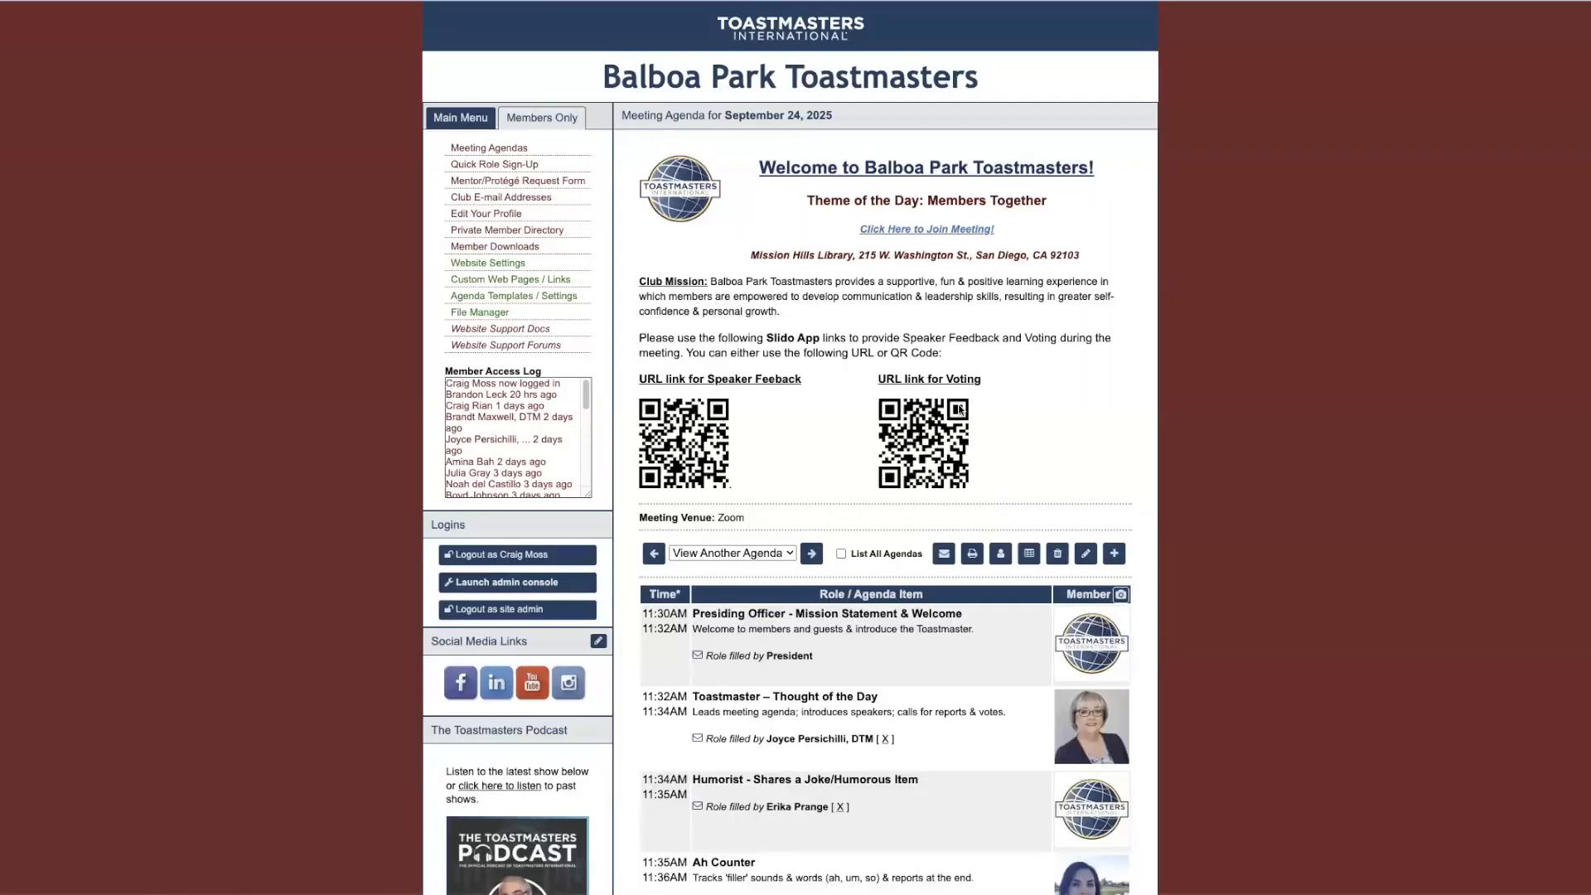
drag(984, 379, 632, 348)
key(ctrl+c)
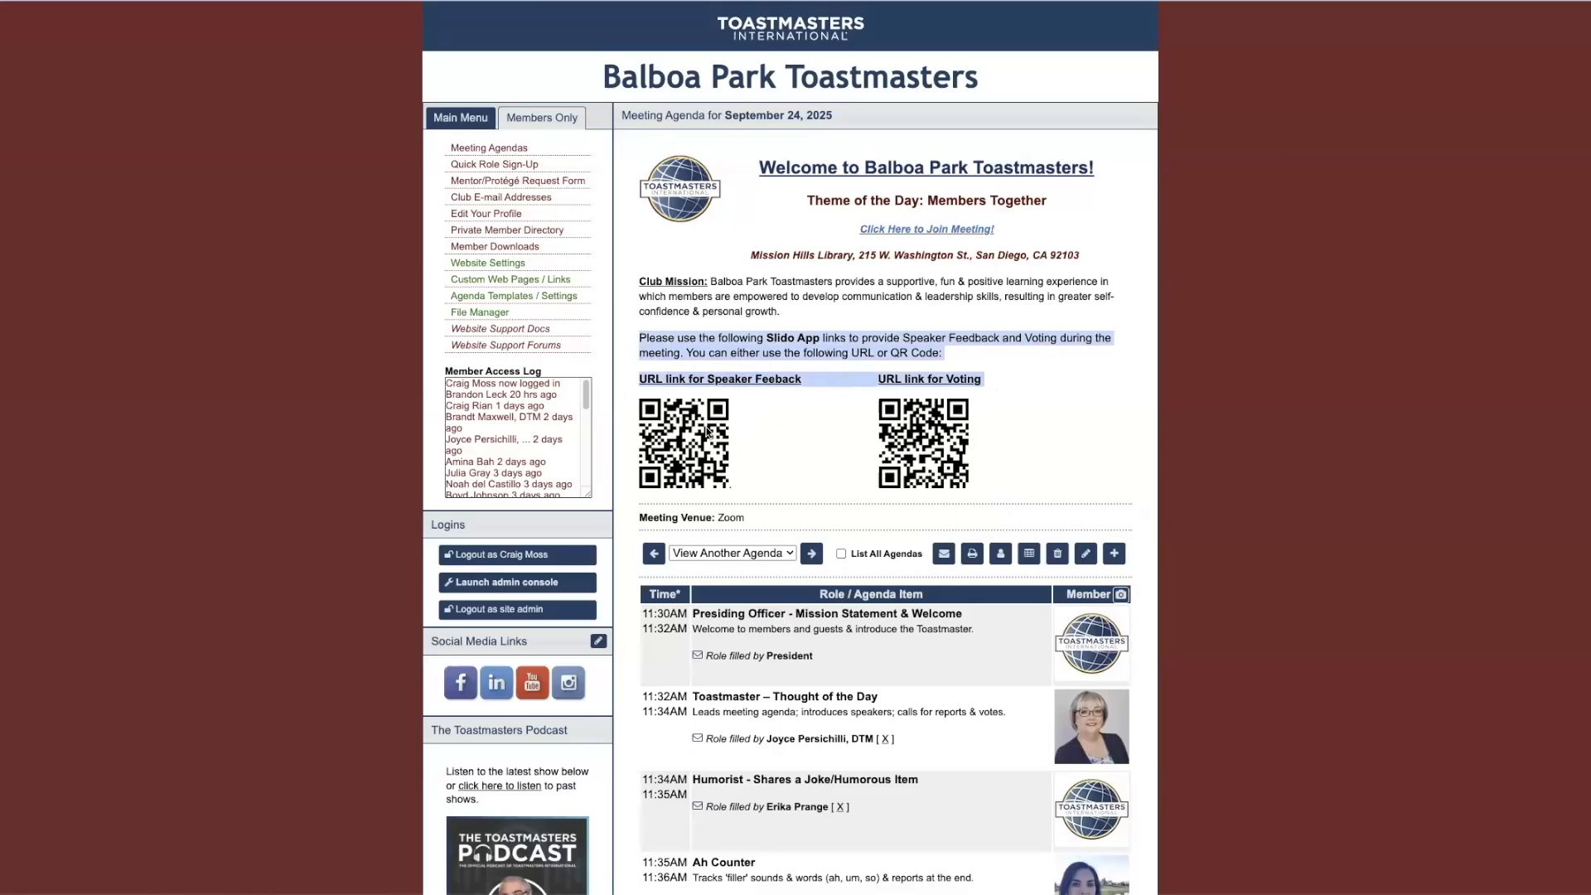
- Open the 10/01/2025 agenda's meeting description for editing and paste the copied Slido App instructions and link headings below the Club Mission
click(737, 553)
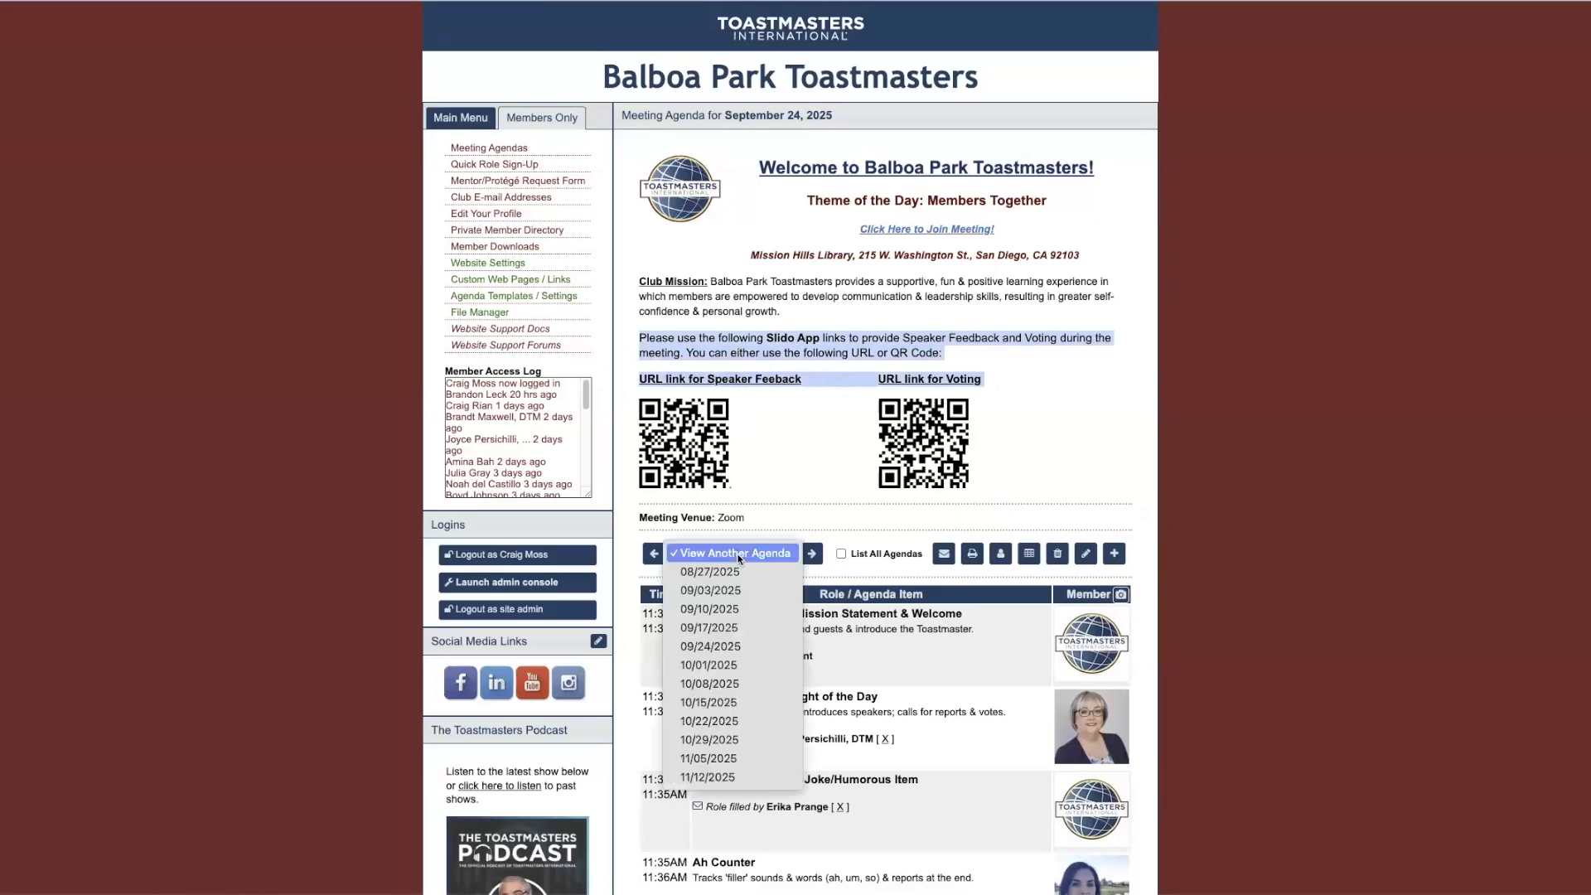
click(713, 667)
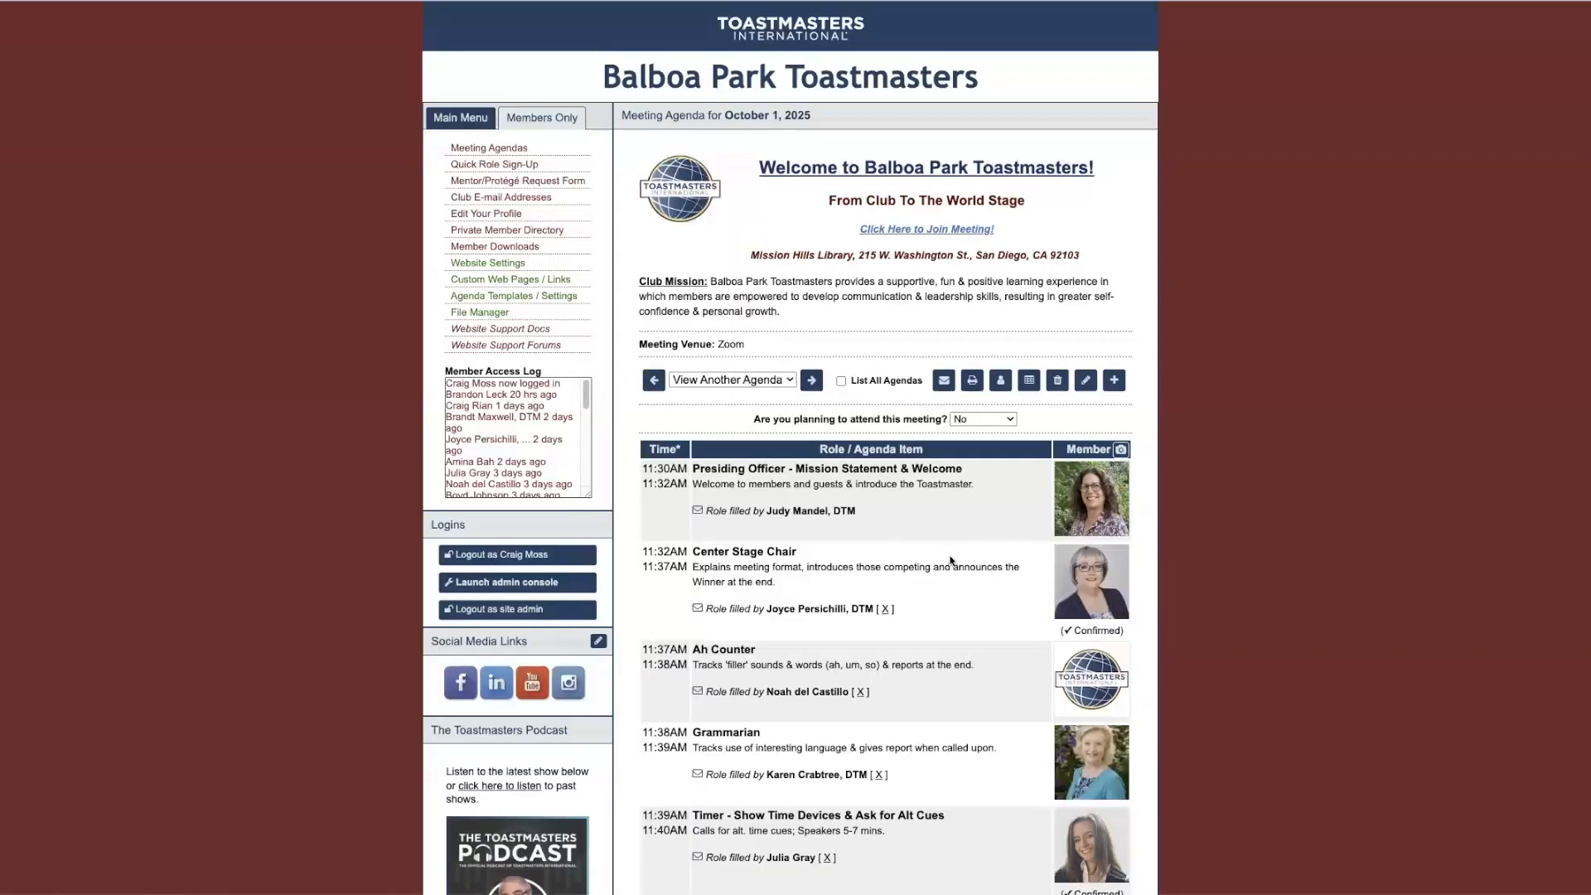
click(1085, 380)
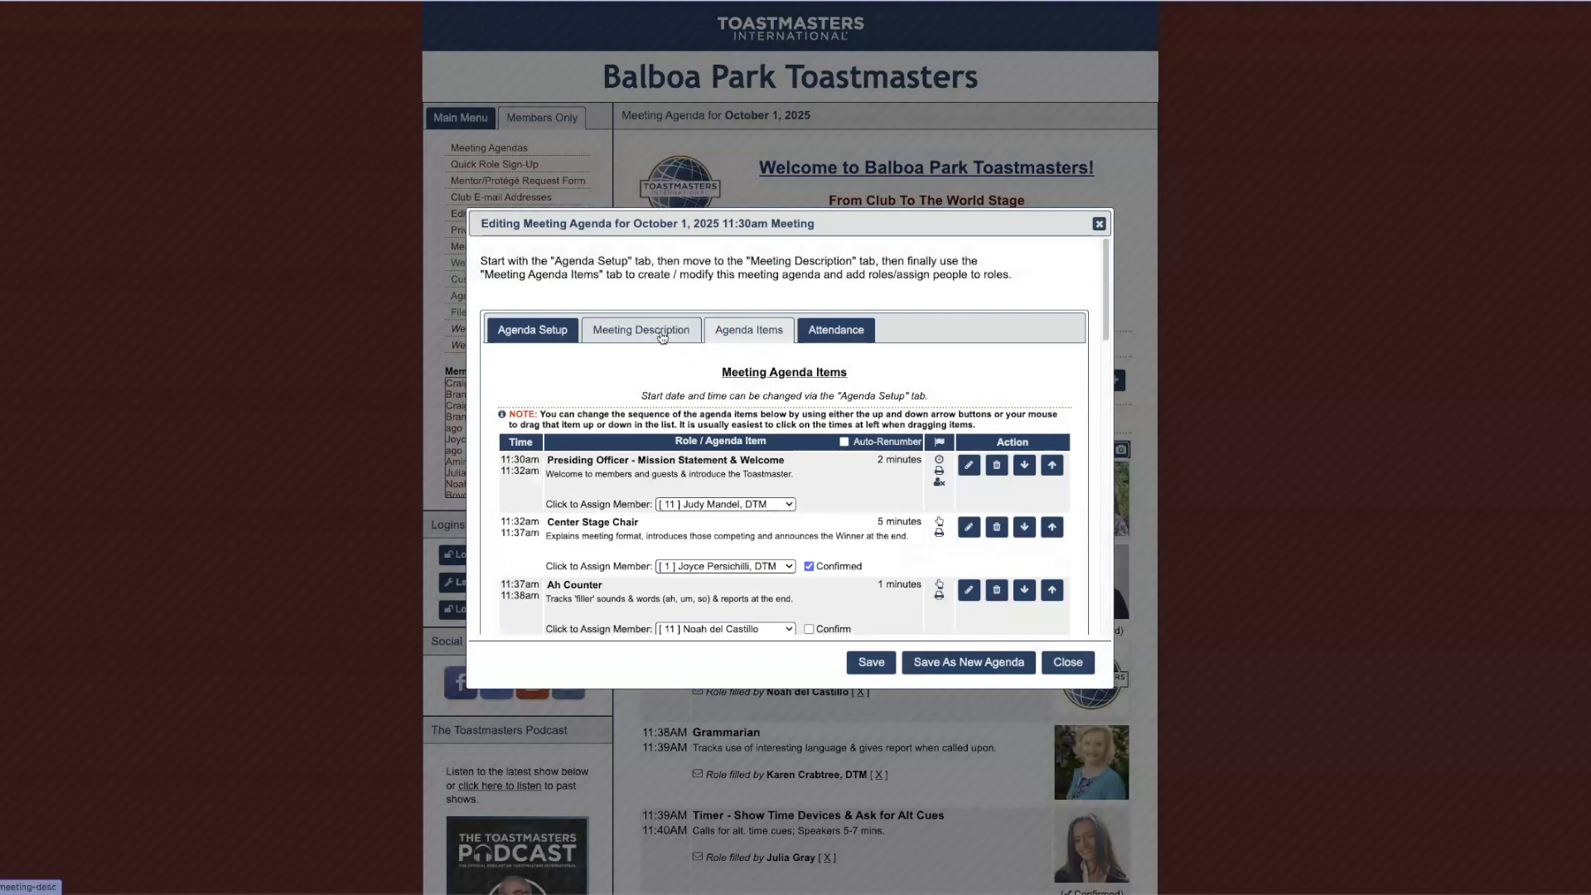
click(662, 332)
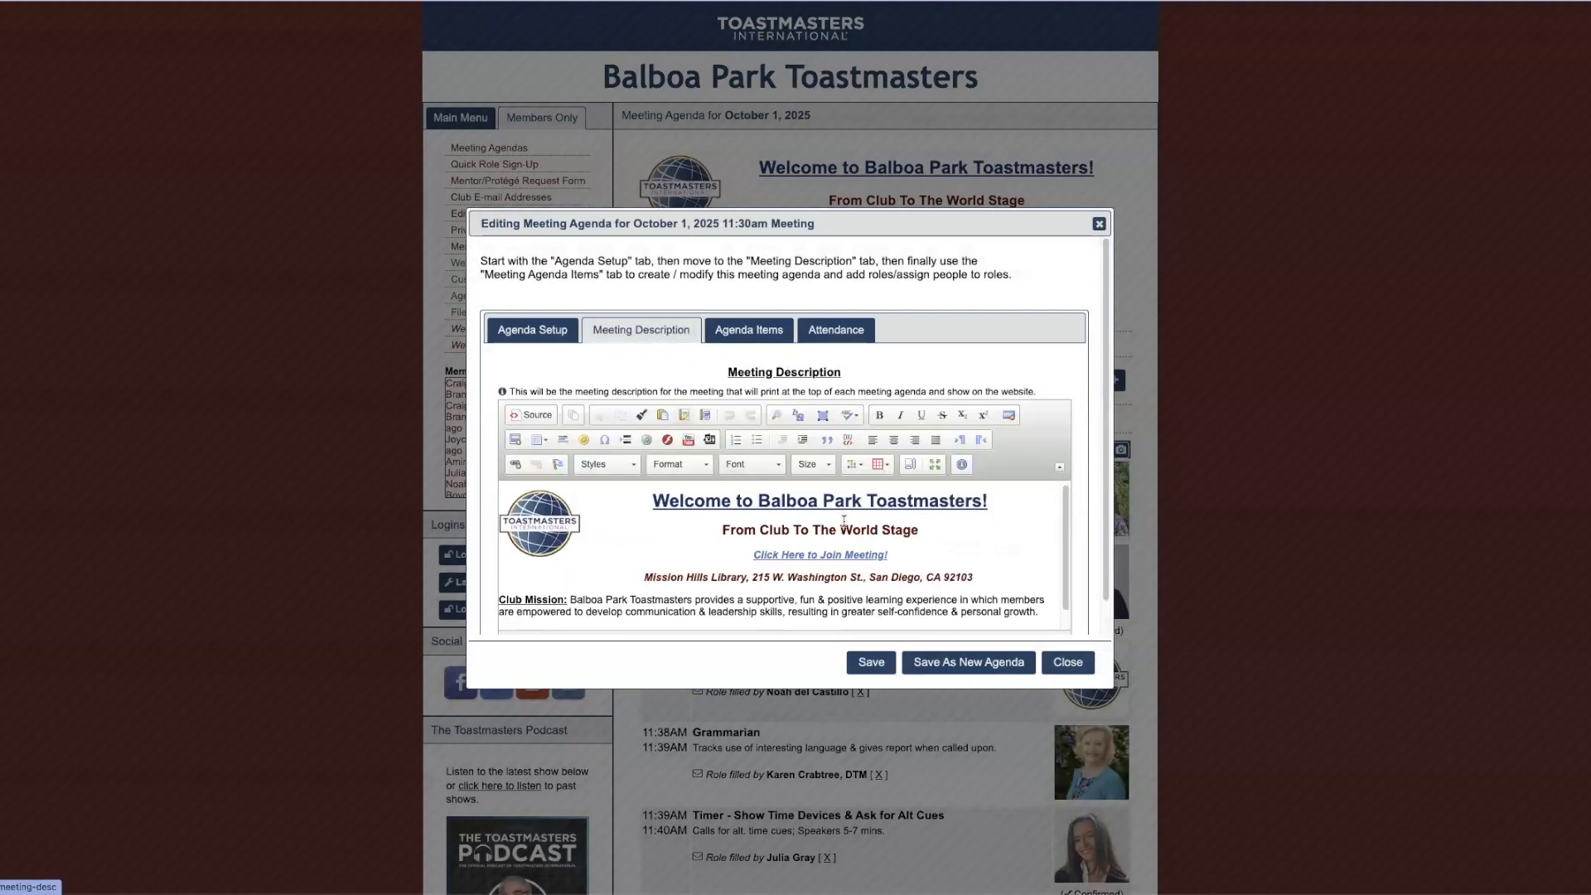
scroll(997, 570, down, 2)
click(997, 580)
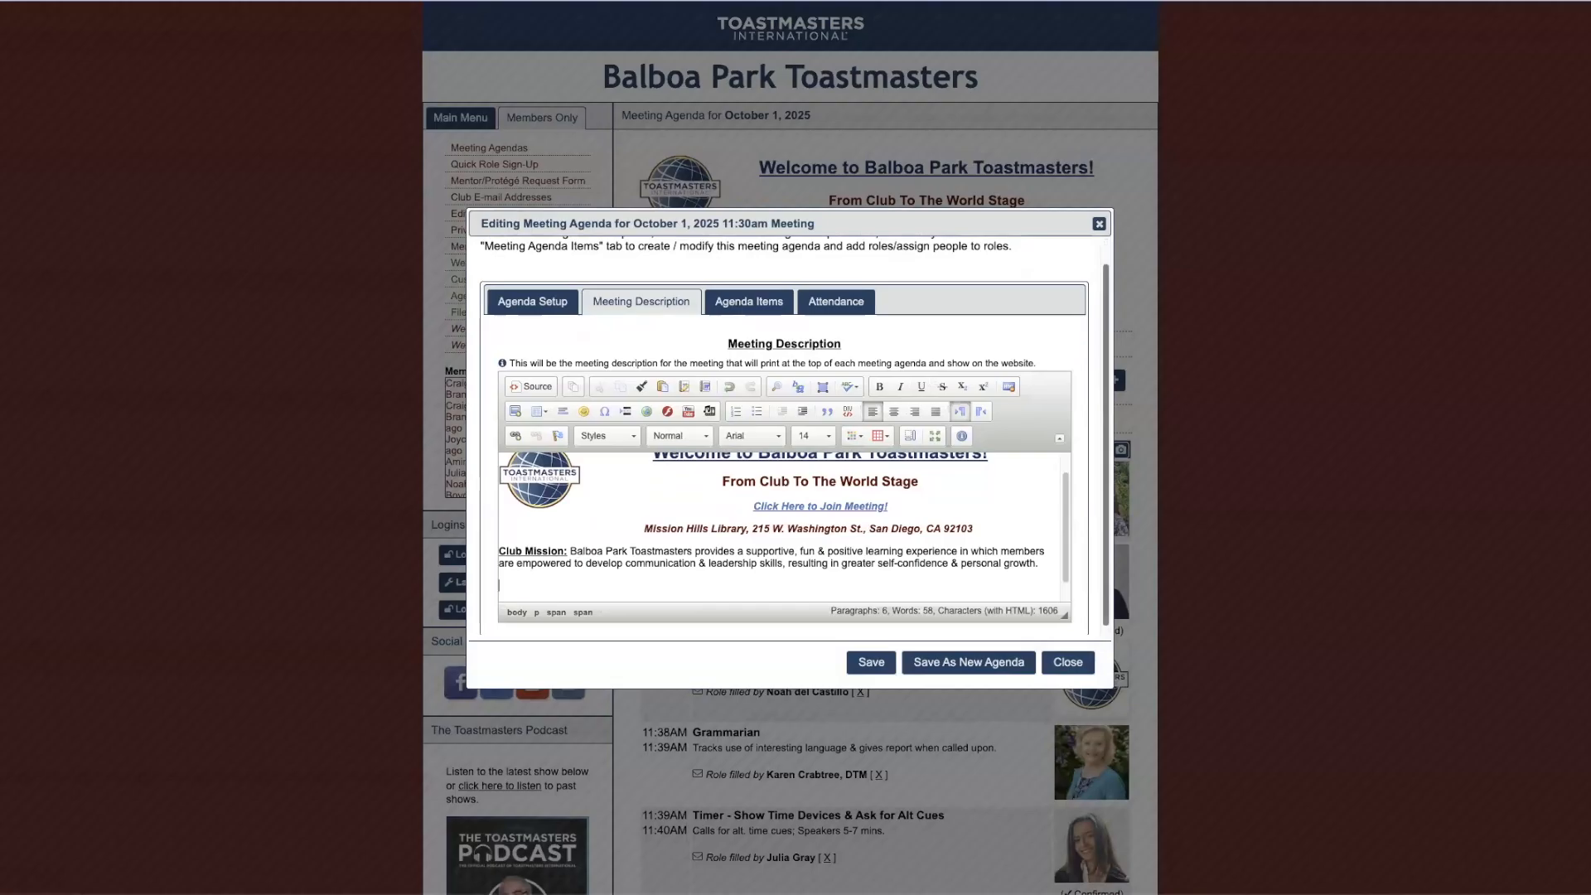
key(ctrl+v)
scroll(882, 541, down, 1)
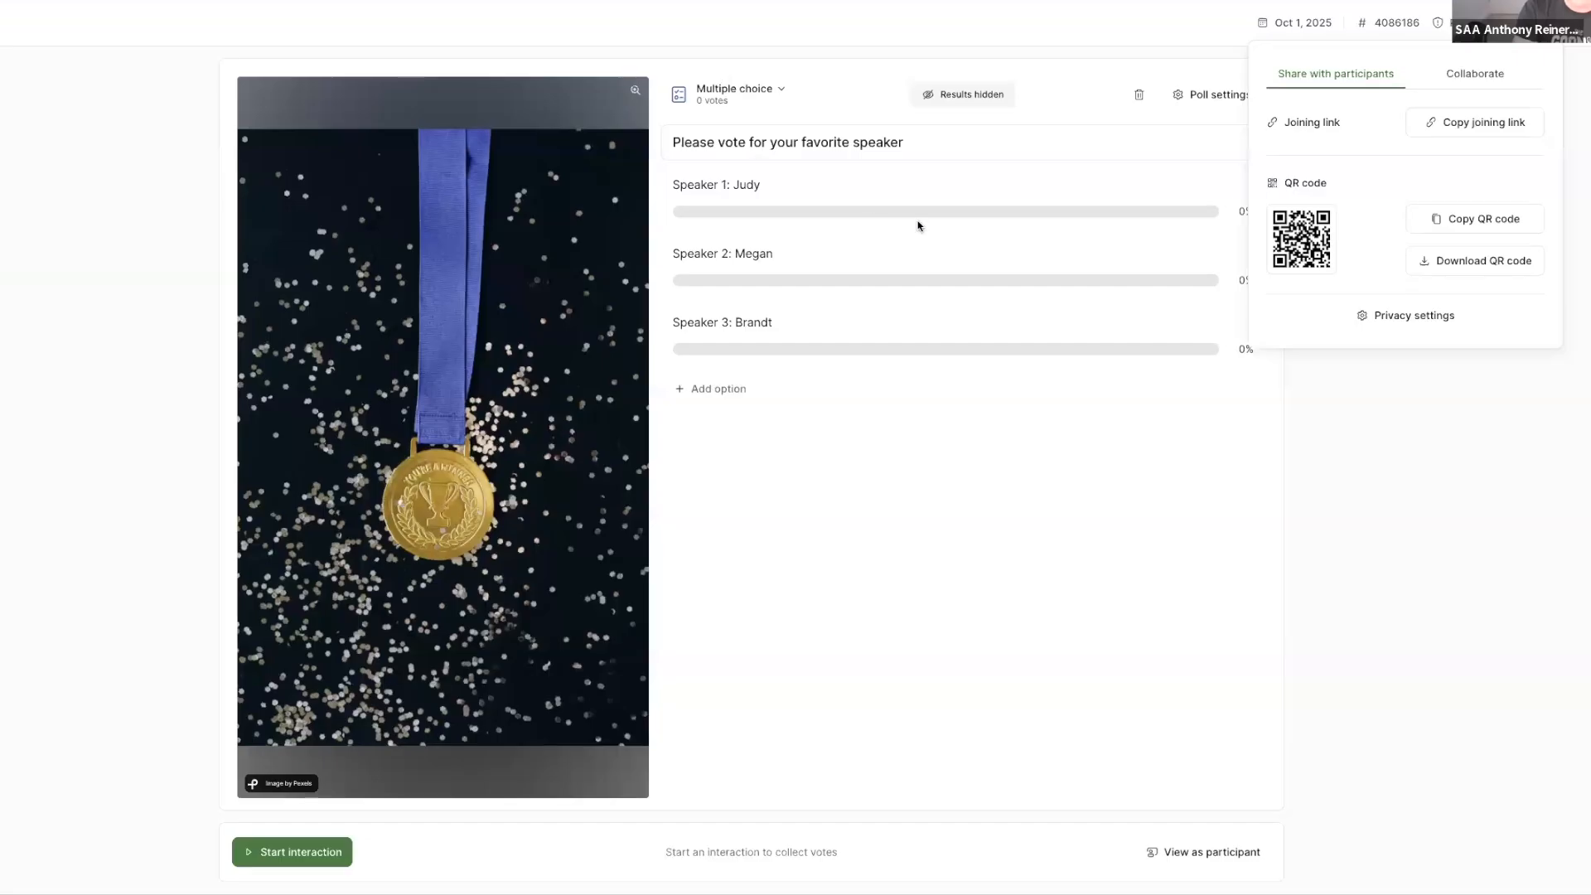
- Copy the voting slido's joining link and set it as the URL of "URL link for Voting" in the meeting description
click(1452, 129)
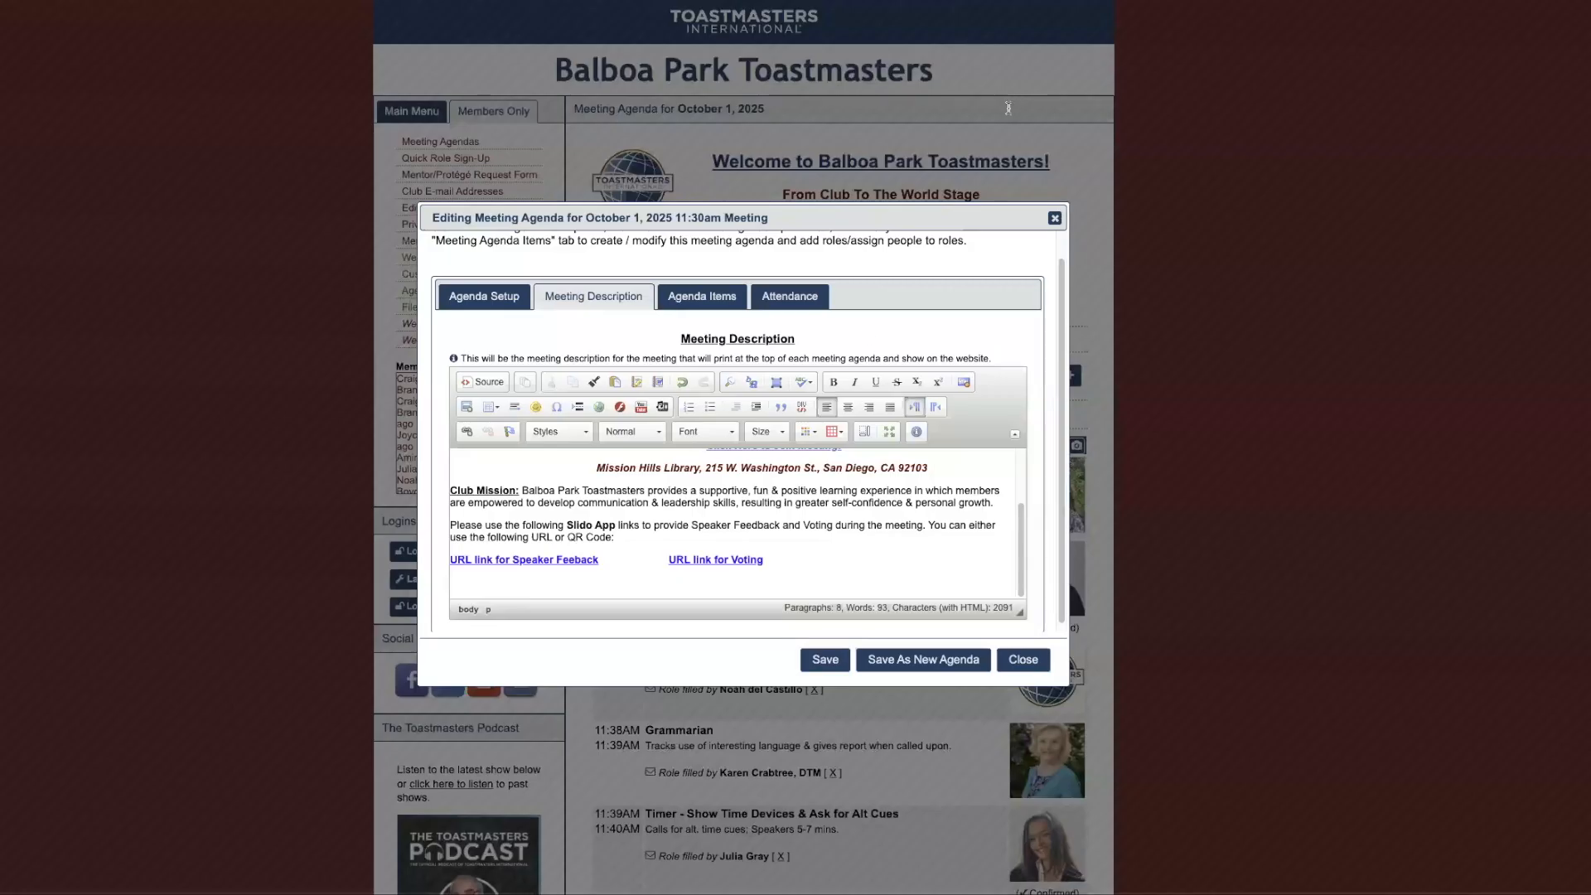
double_click(730, 559)
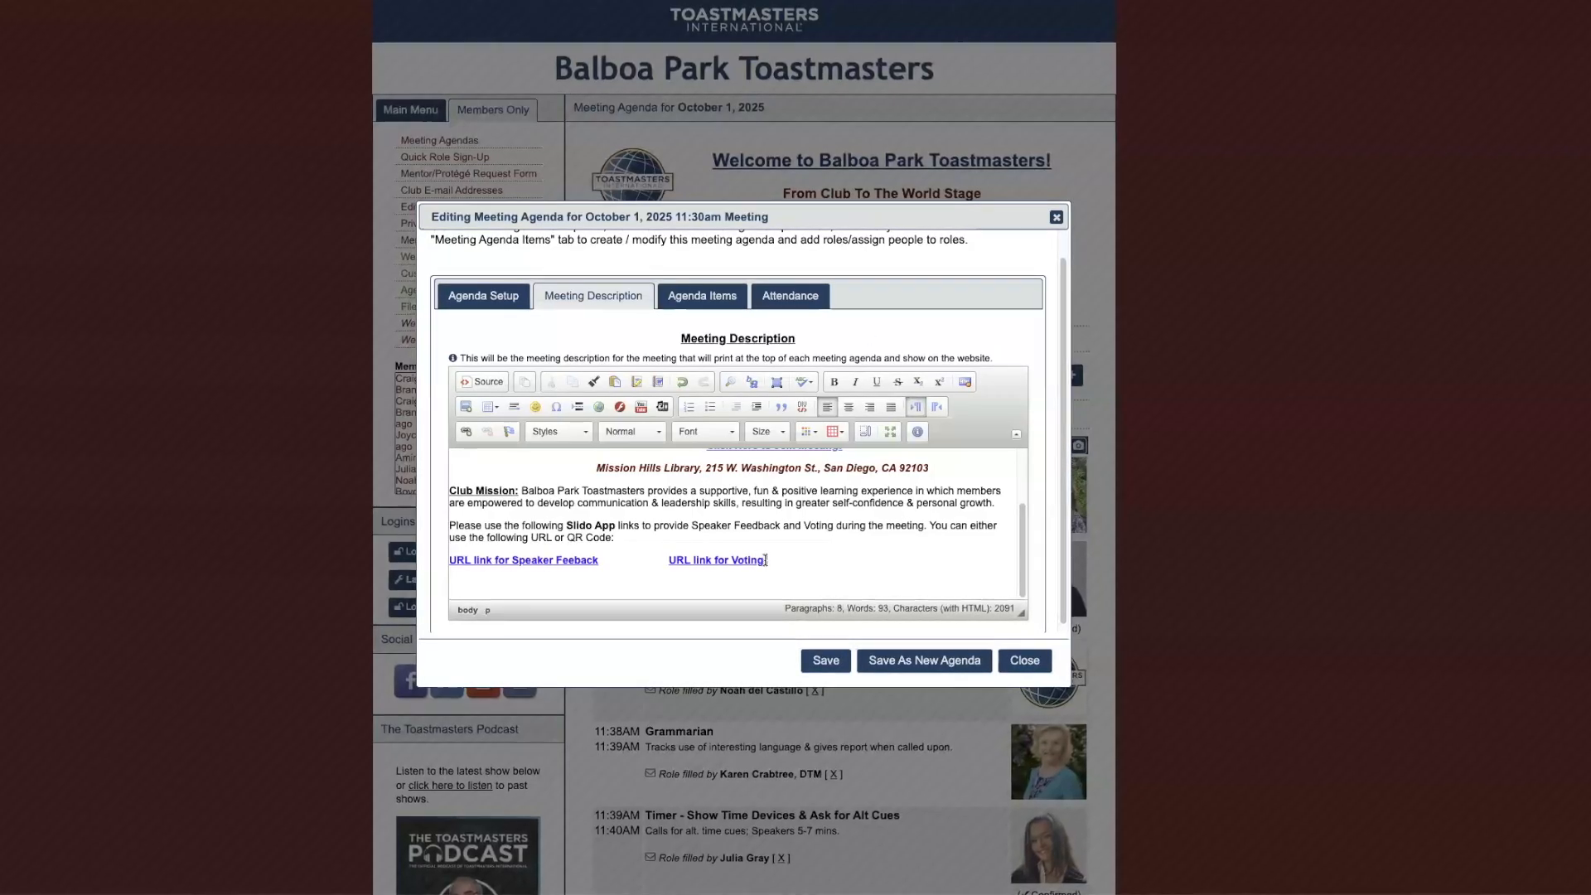
click(757, 560)
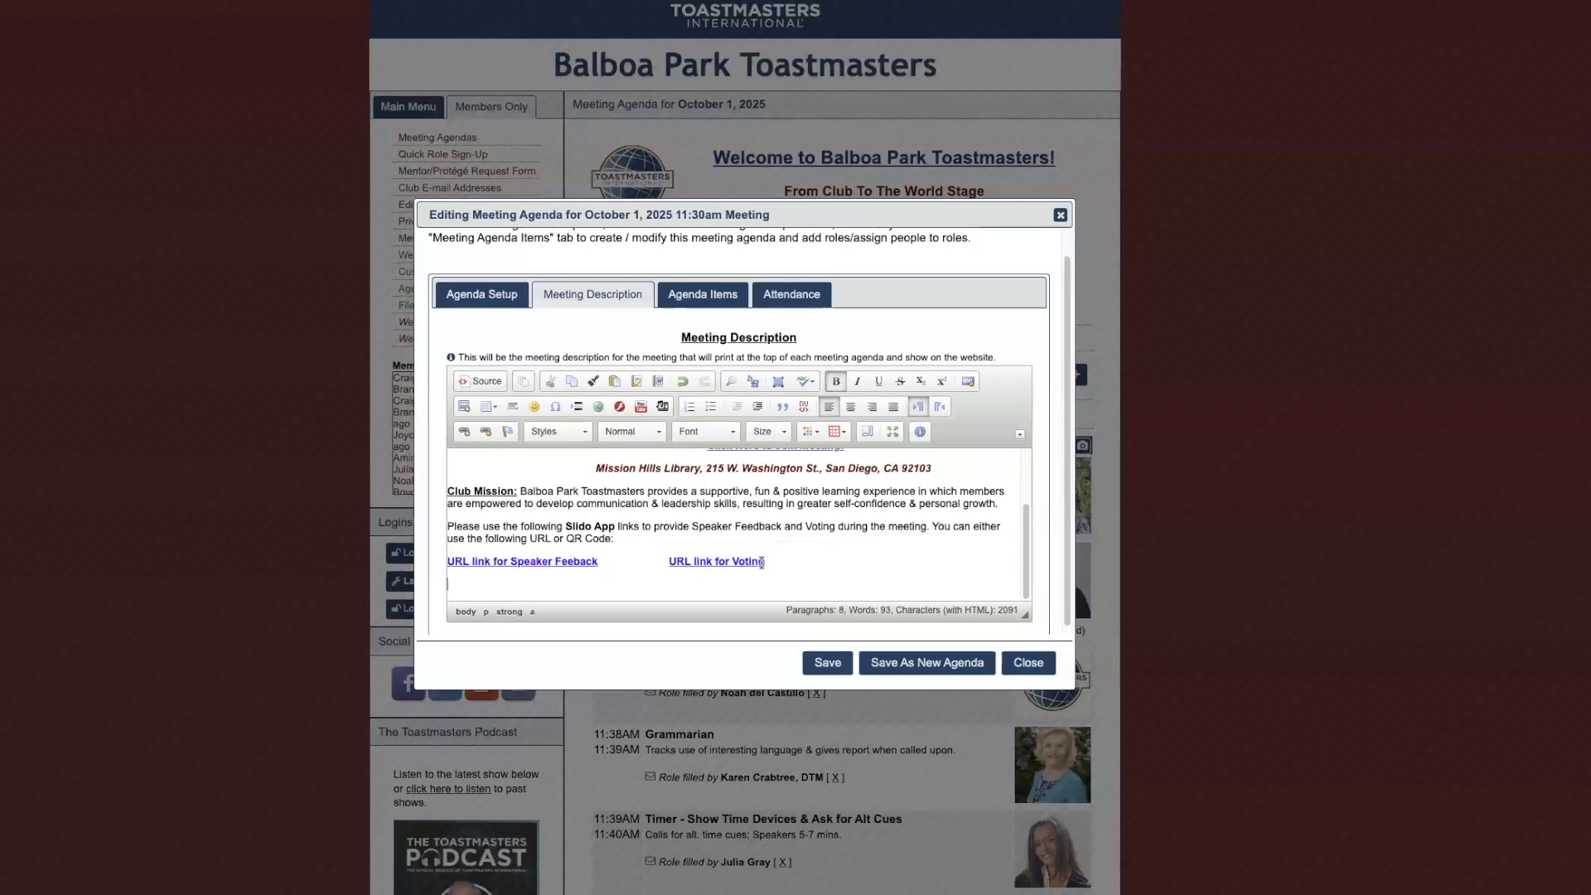
drag(757, 561, 670, 565)
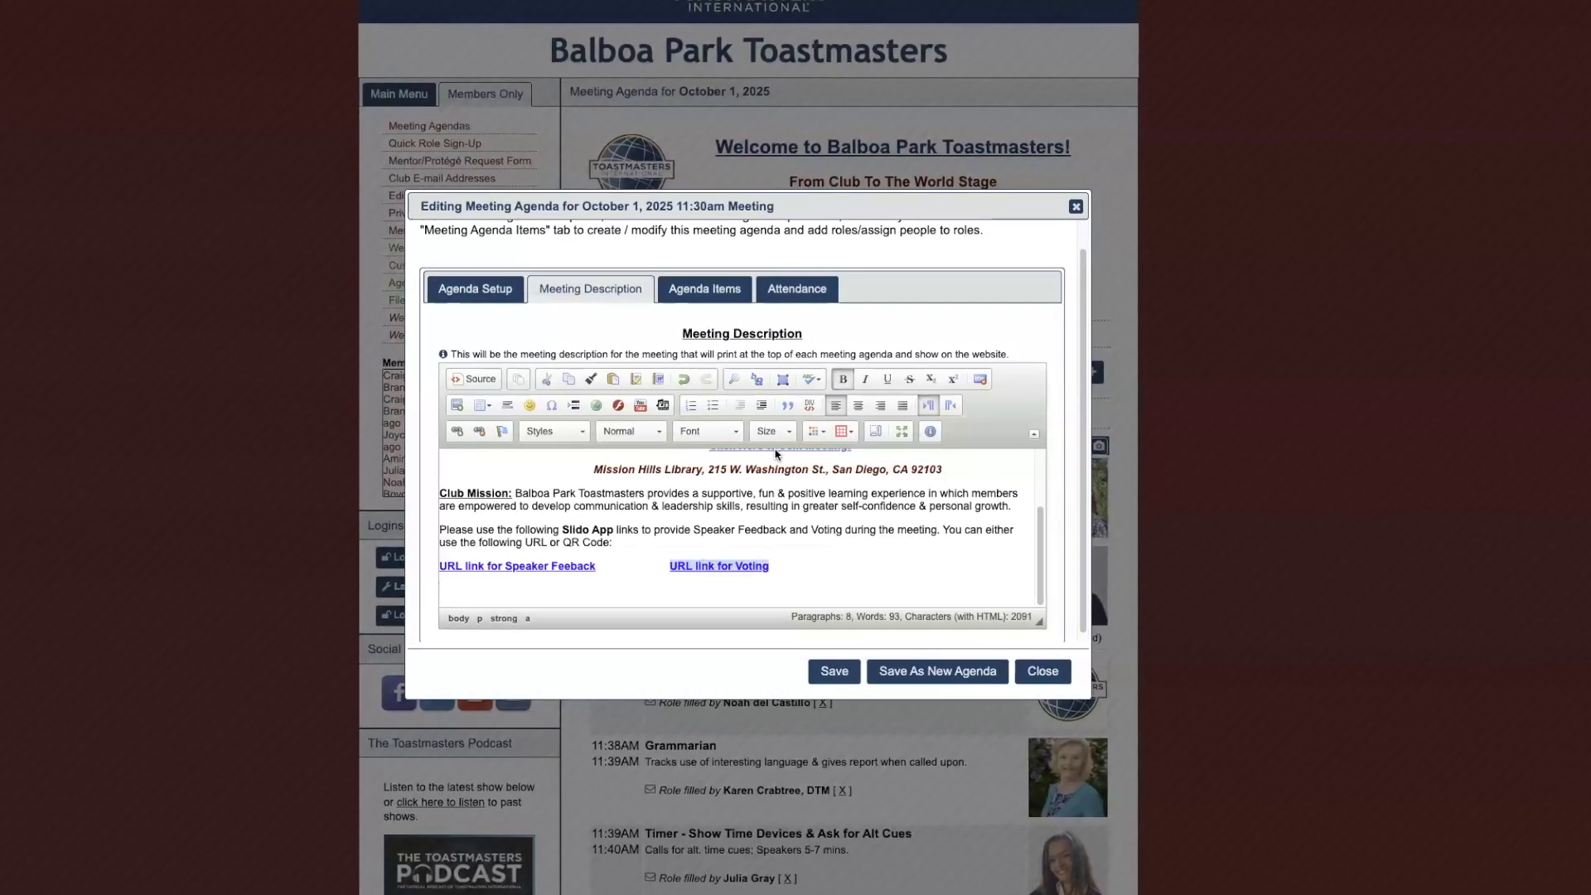
click(444, 430)
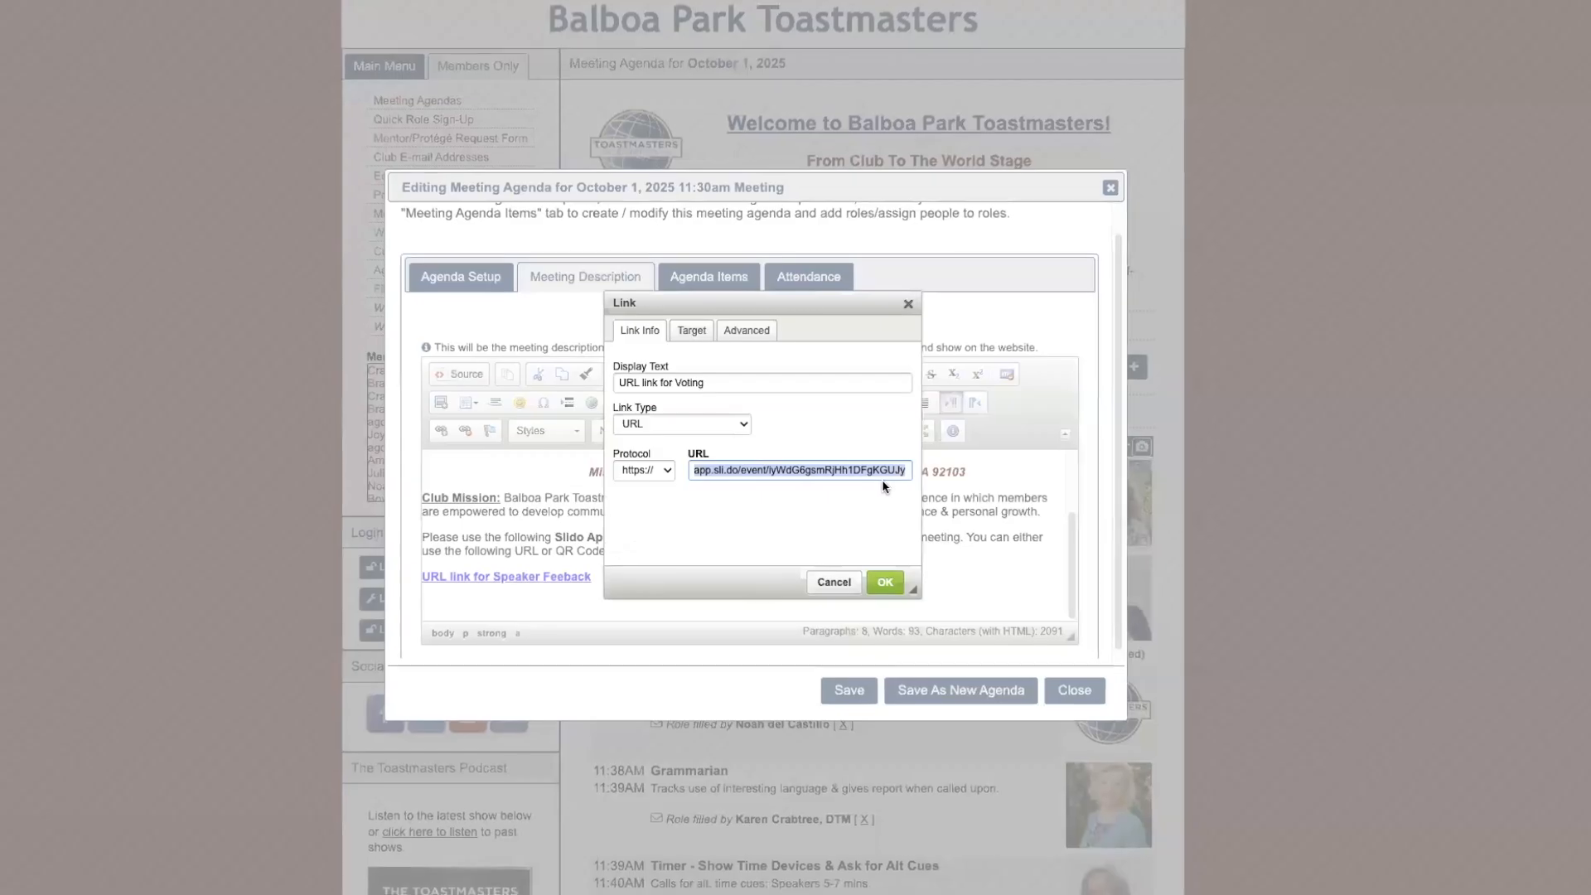
key(BackSpace)
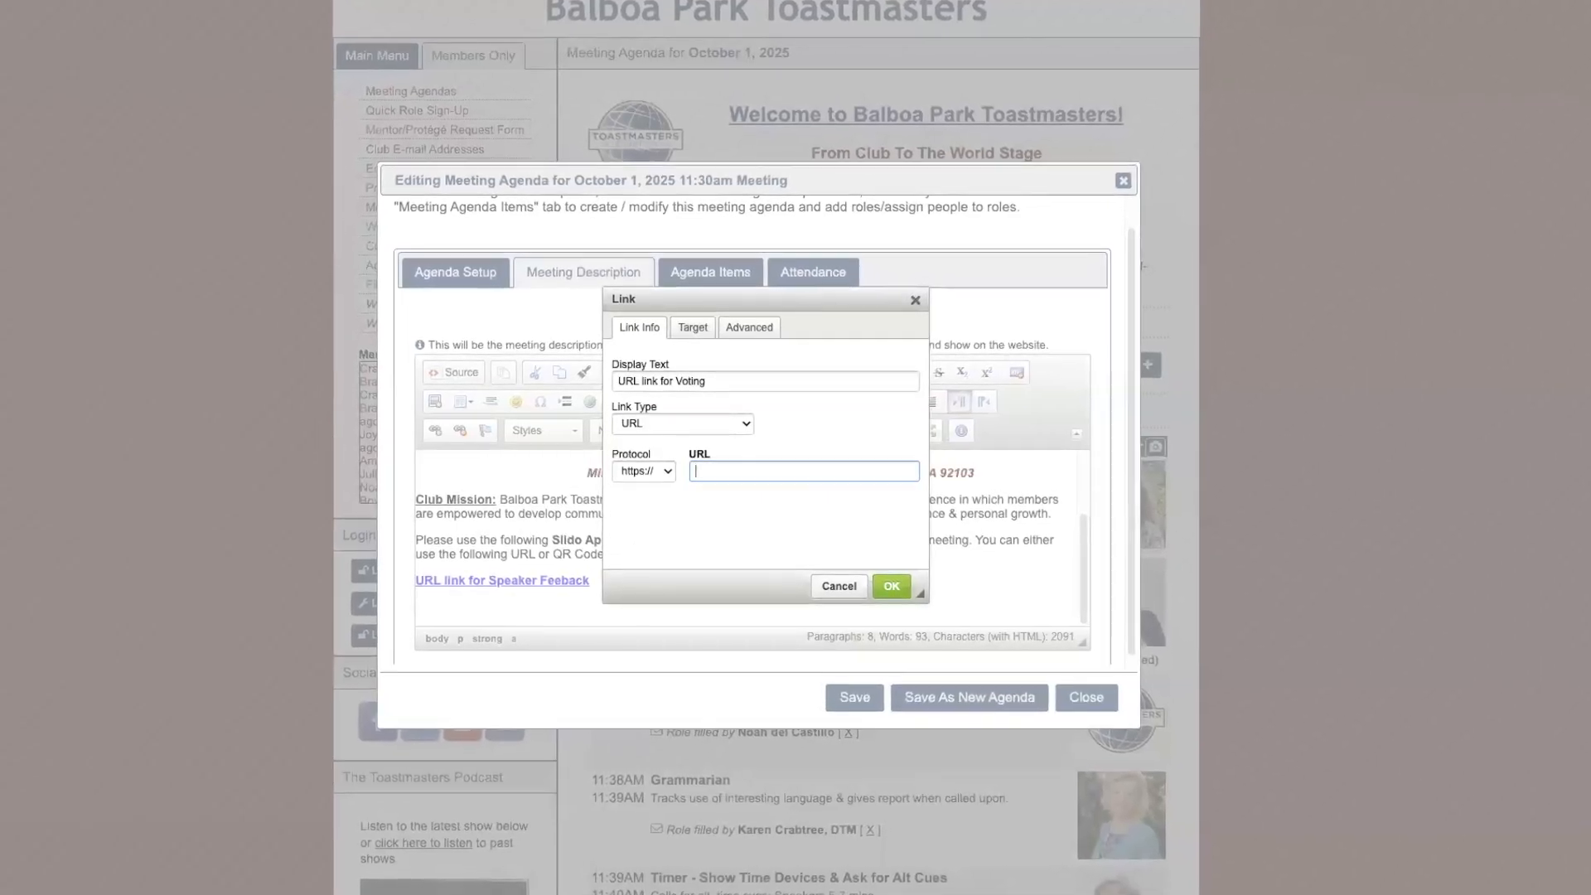
text(app.sli.do/event/a6CBQF4YAHPoeTkJHVxqaz)
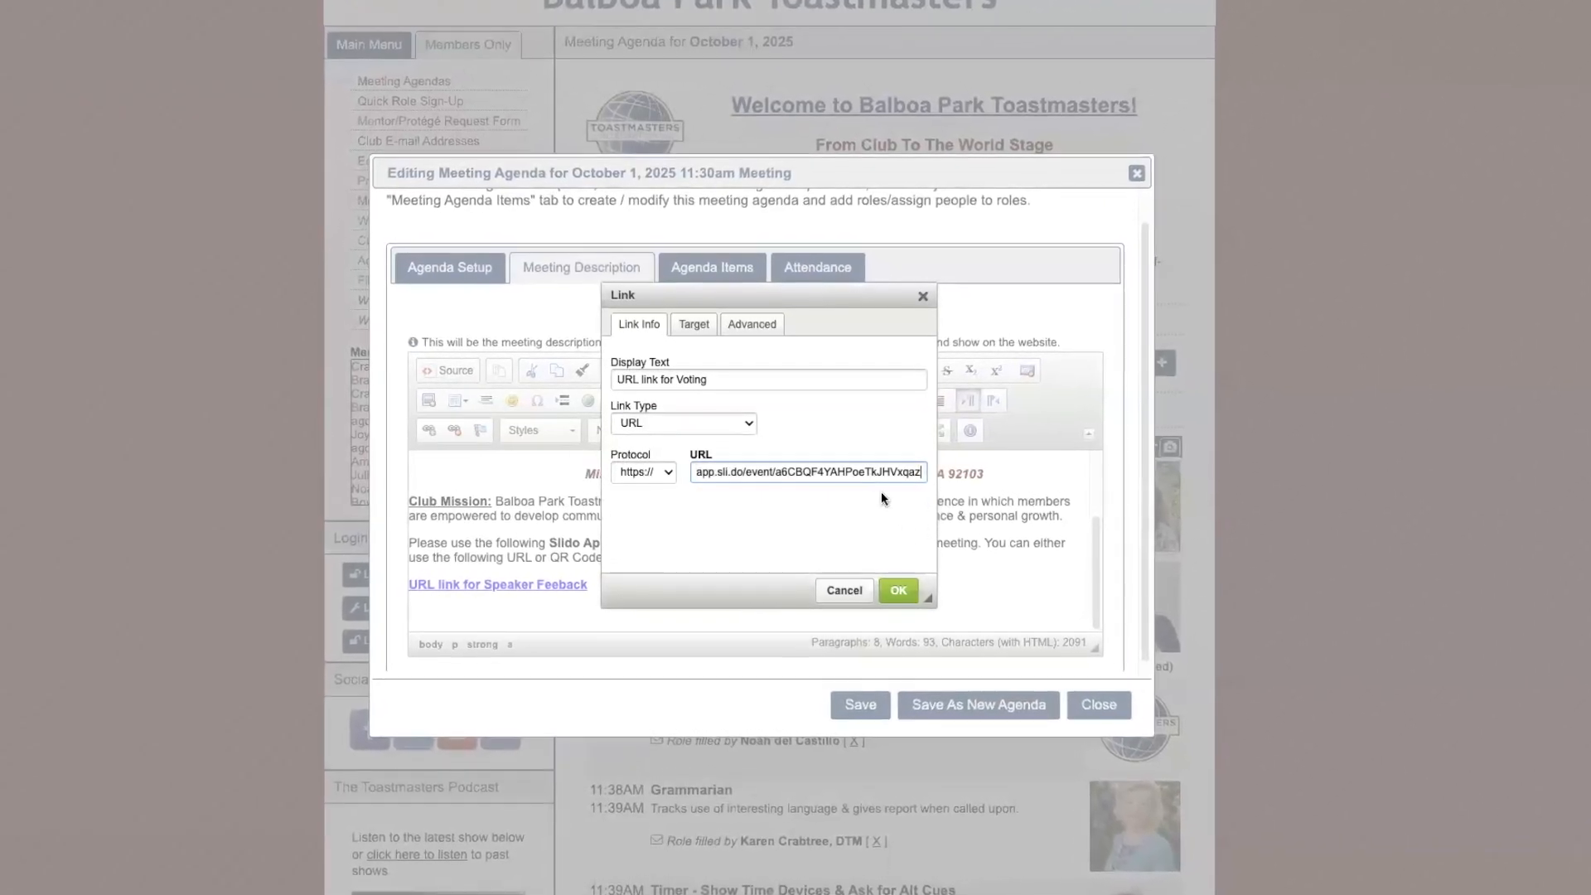
click(911, 598)
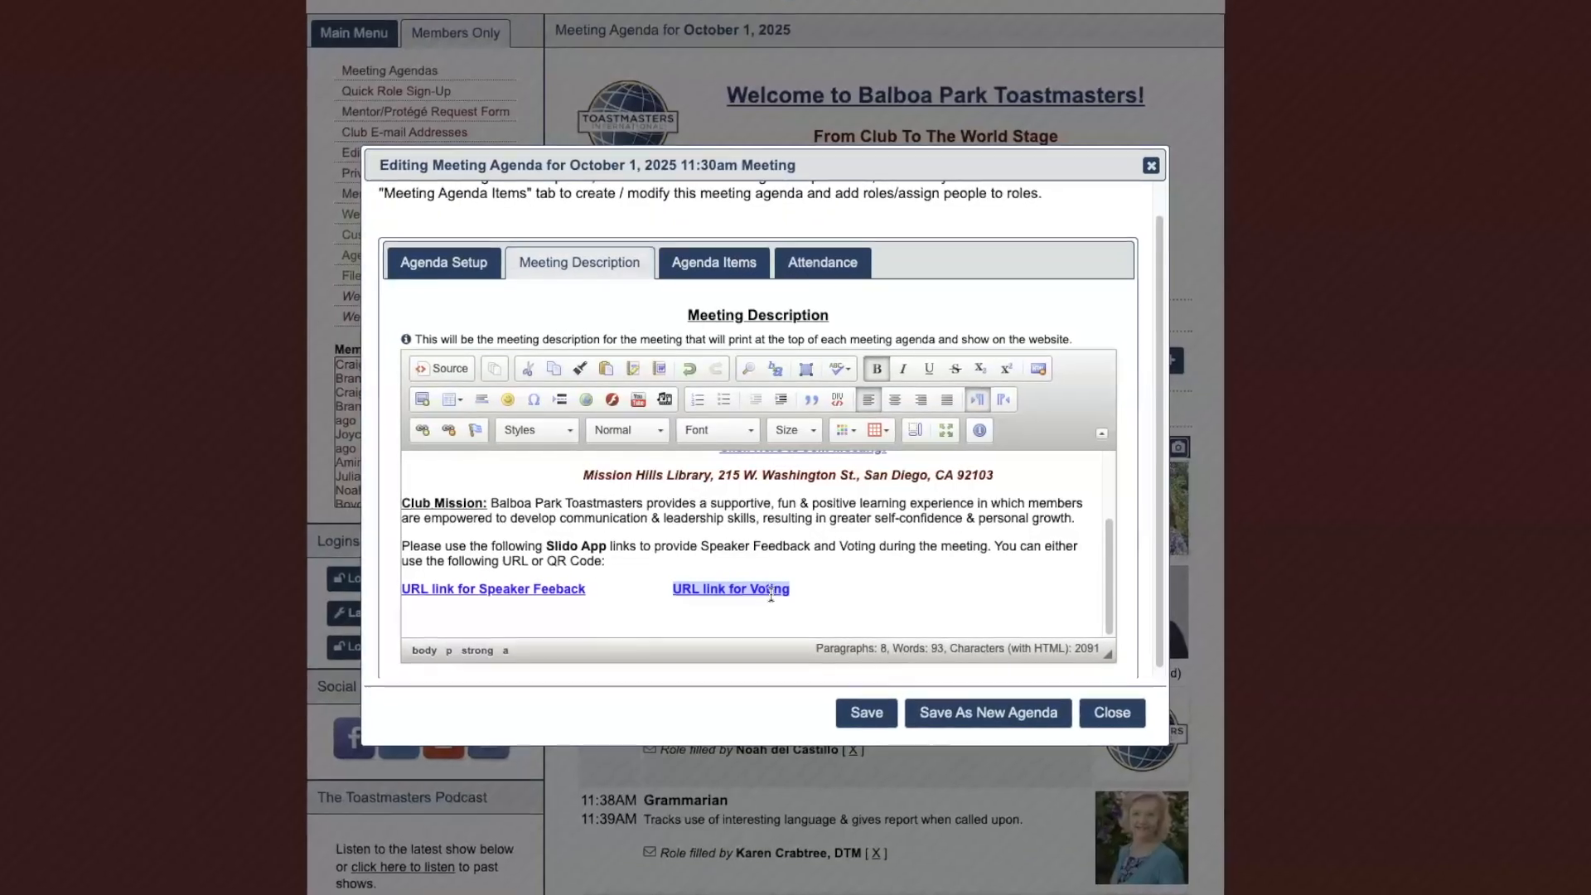
- Copy the voting slido's QR code, paste it below the URL link headings, then save and close the agenda
key(Right)
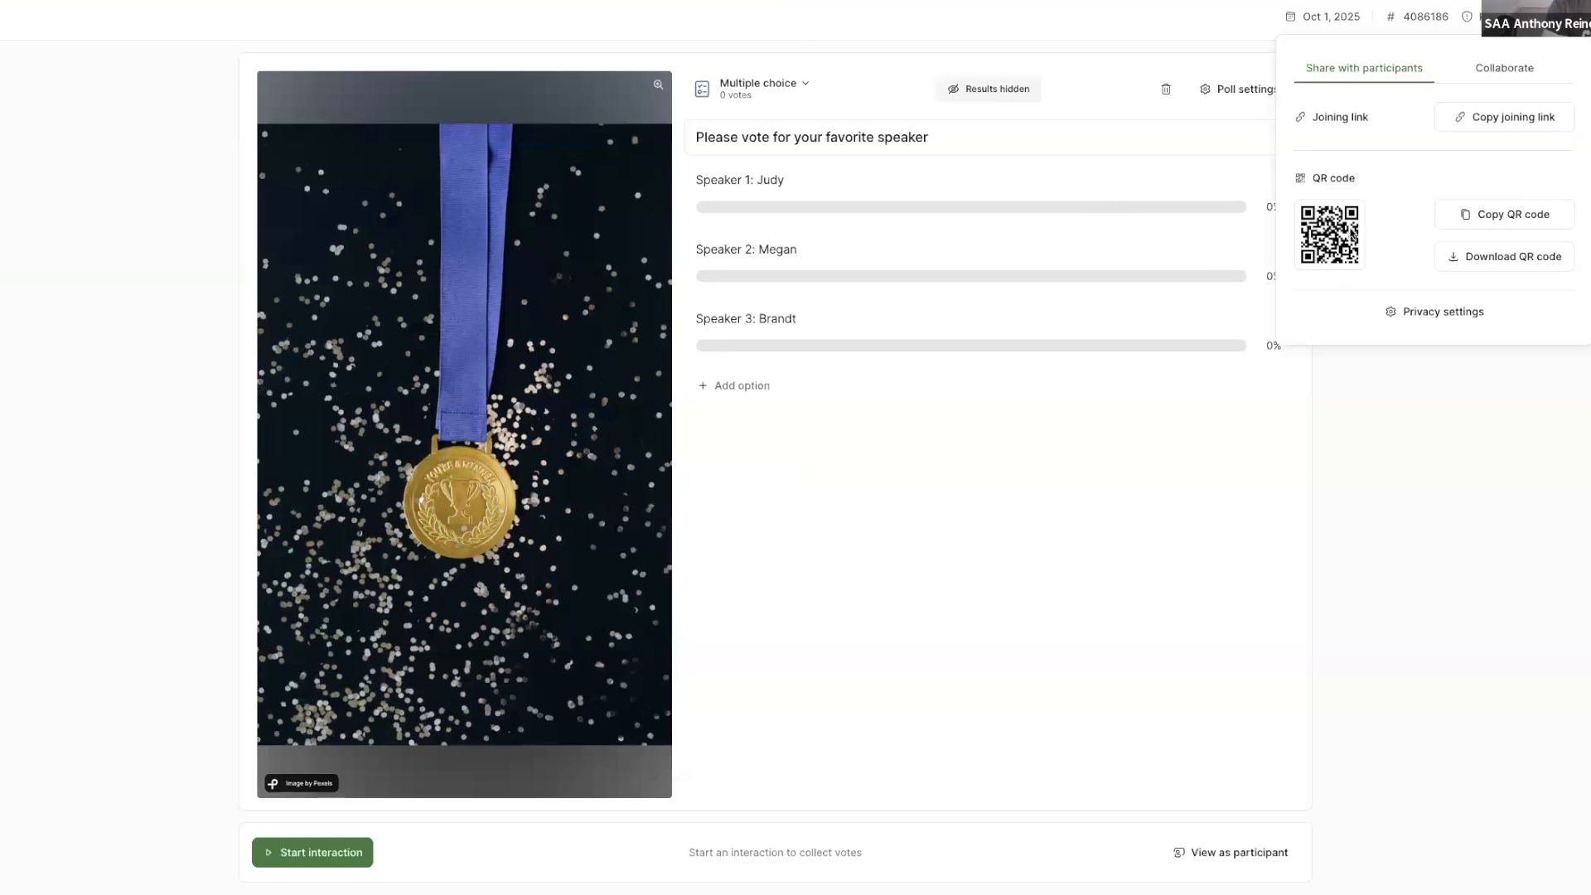
click(1500, 217)
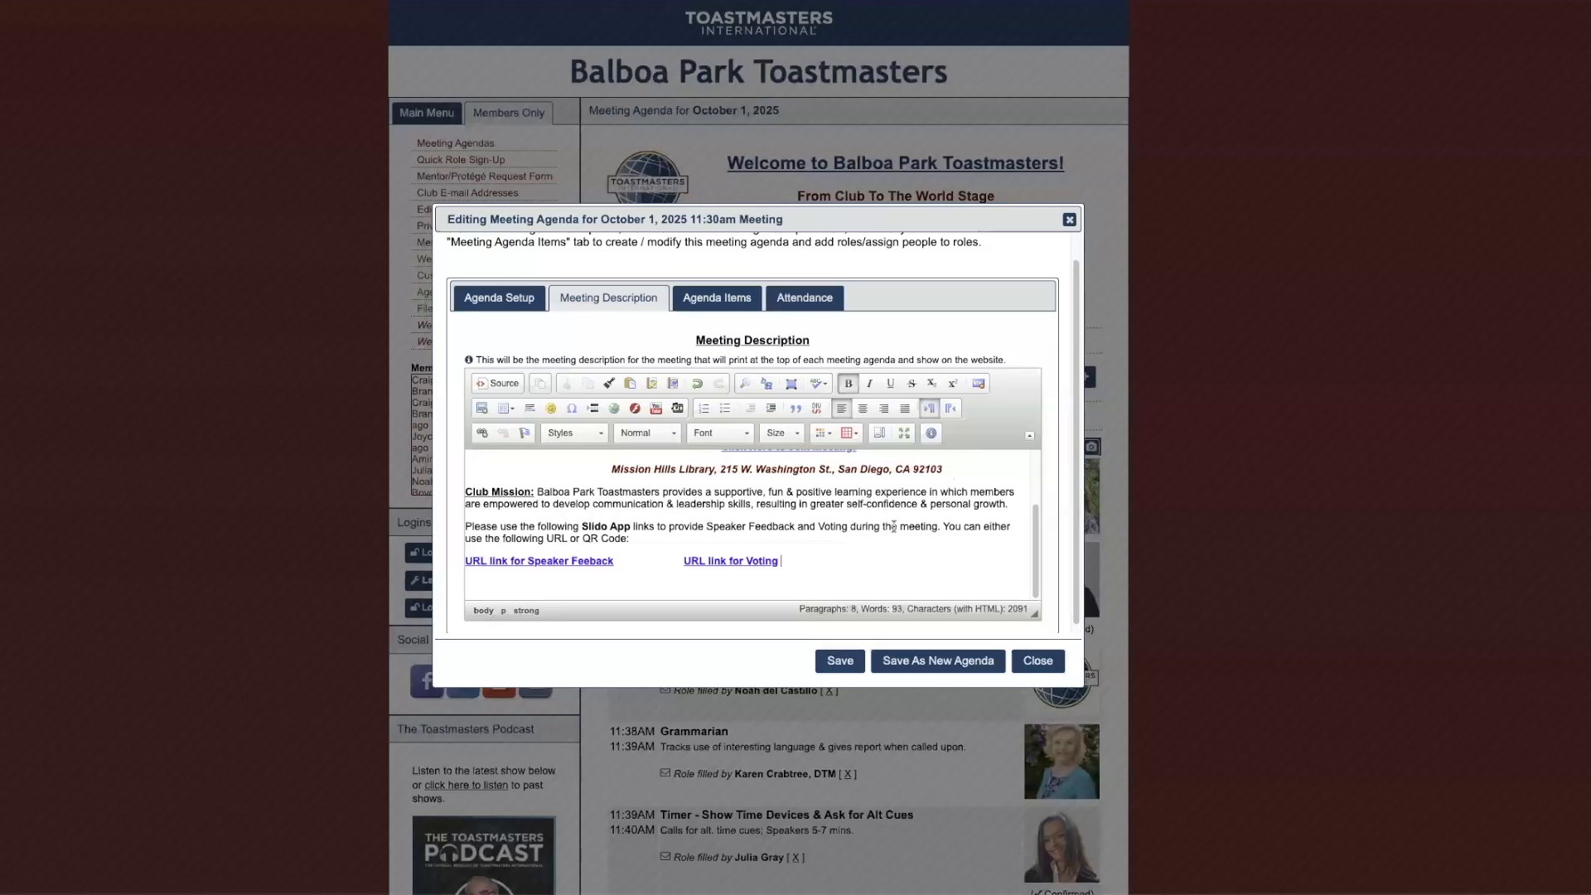
key(ctrl+v)
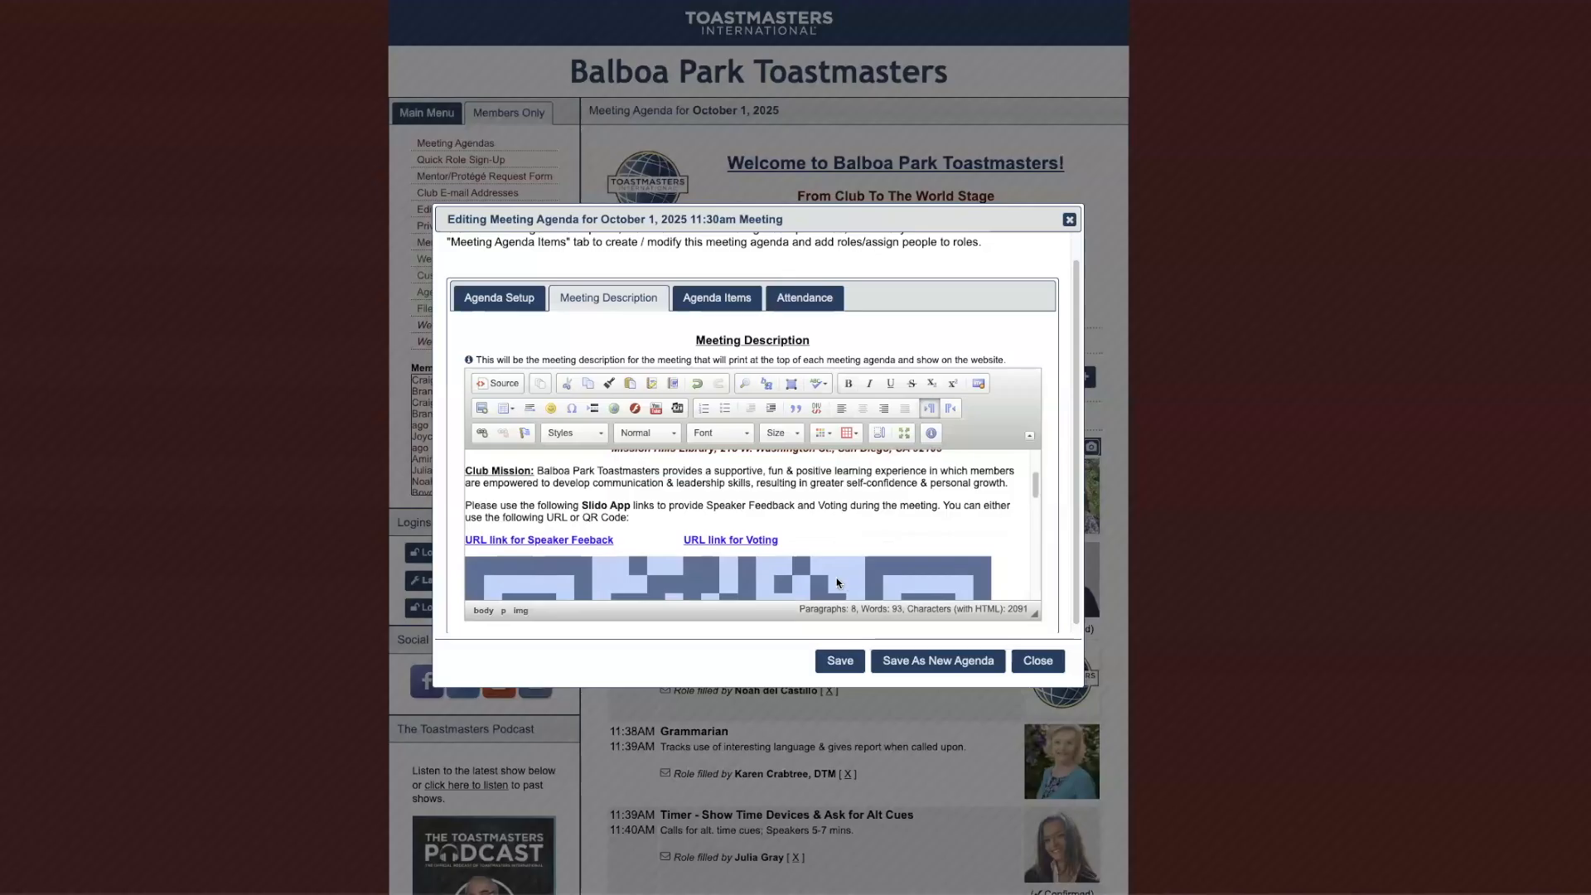
scroll(812, 575, down, 3)
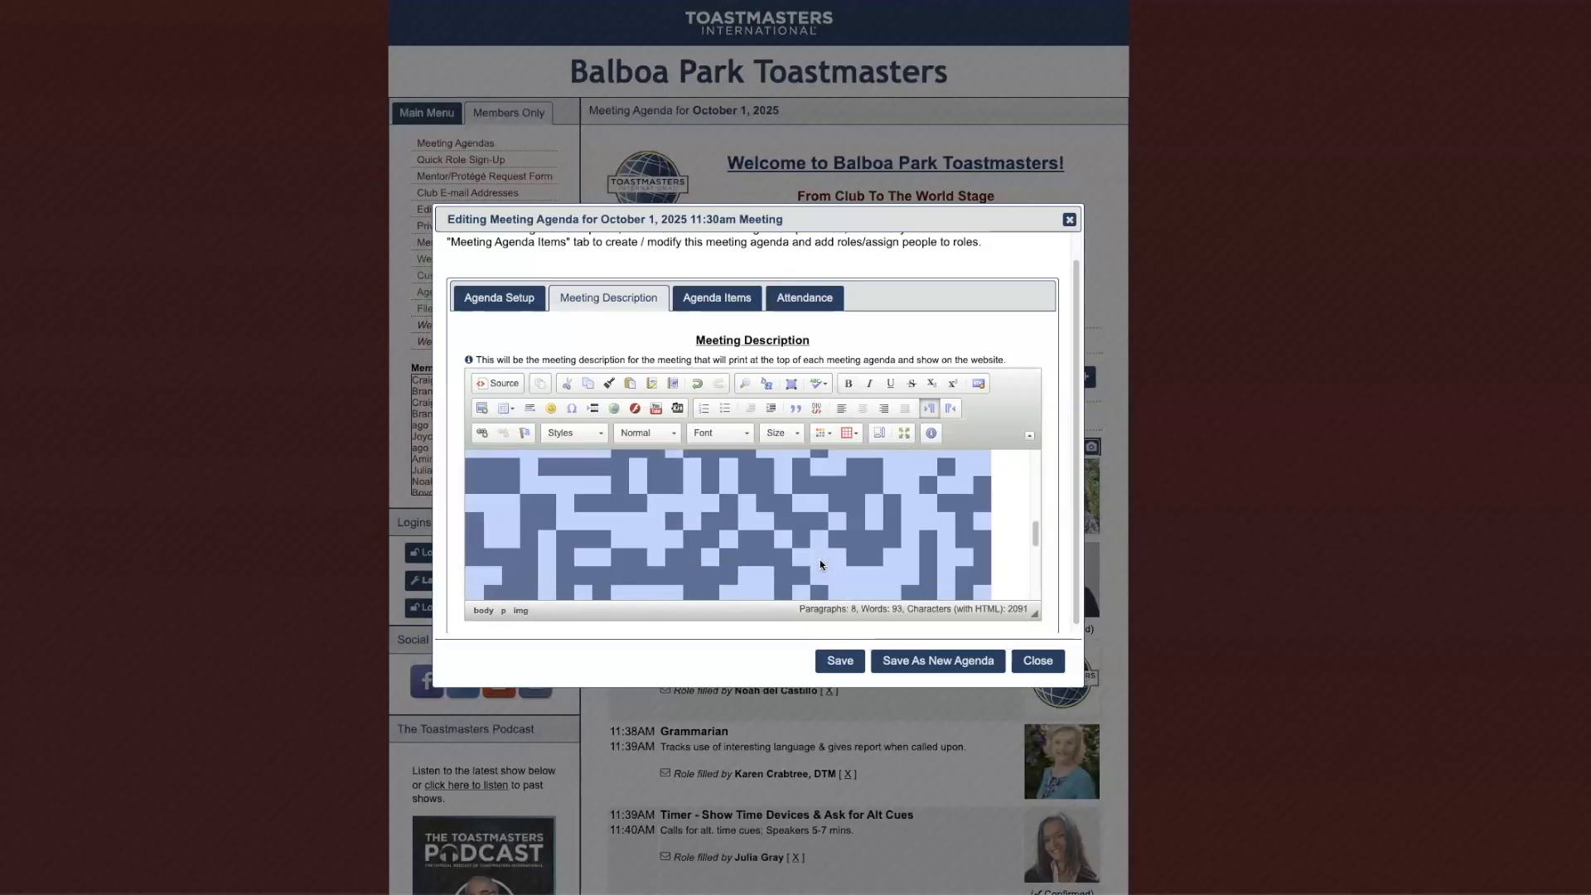
scroll(820, 563, up, 2)
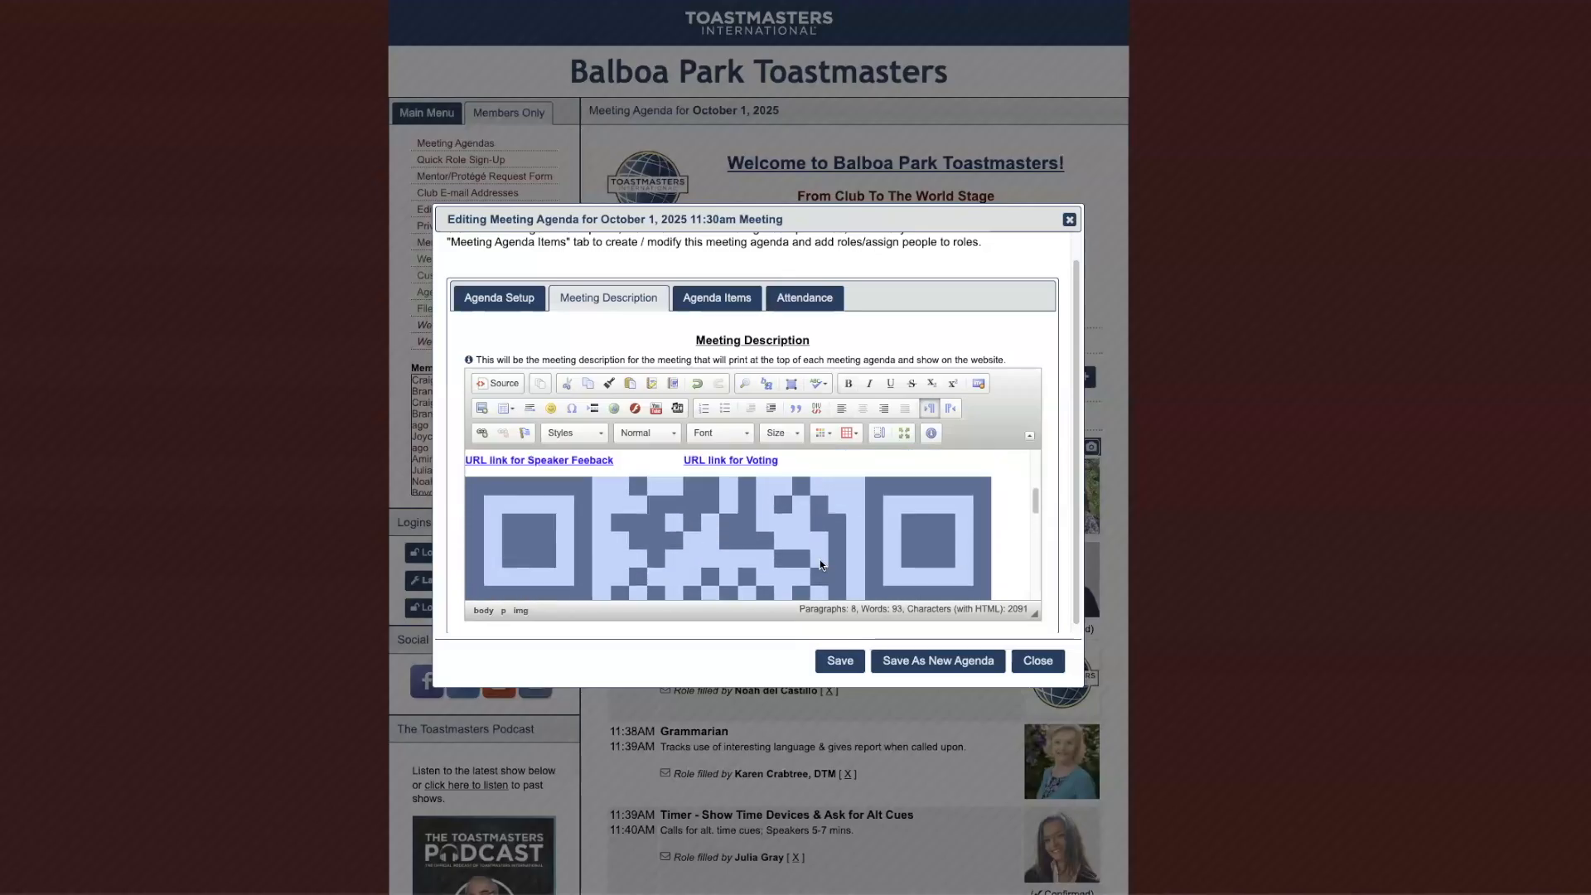
scroll(819, 559, up, 2)
scroll(819, 559, down, 1)
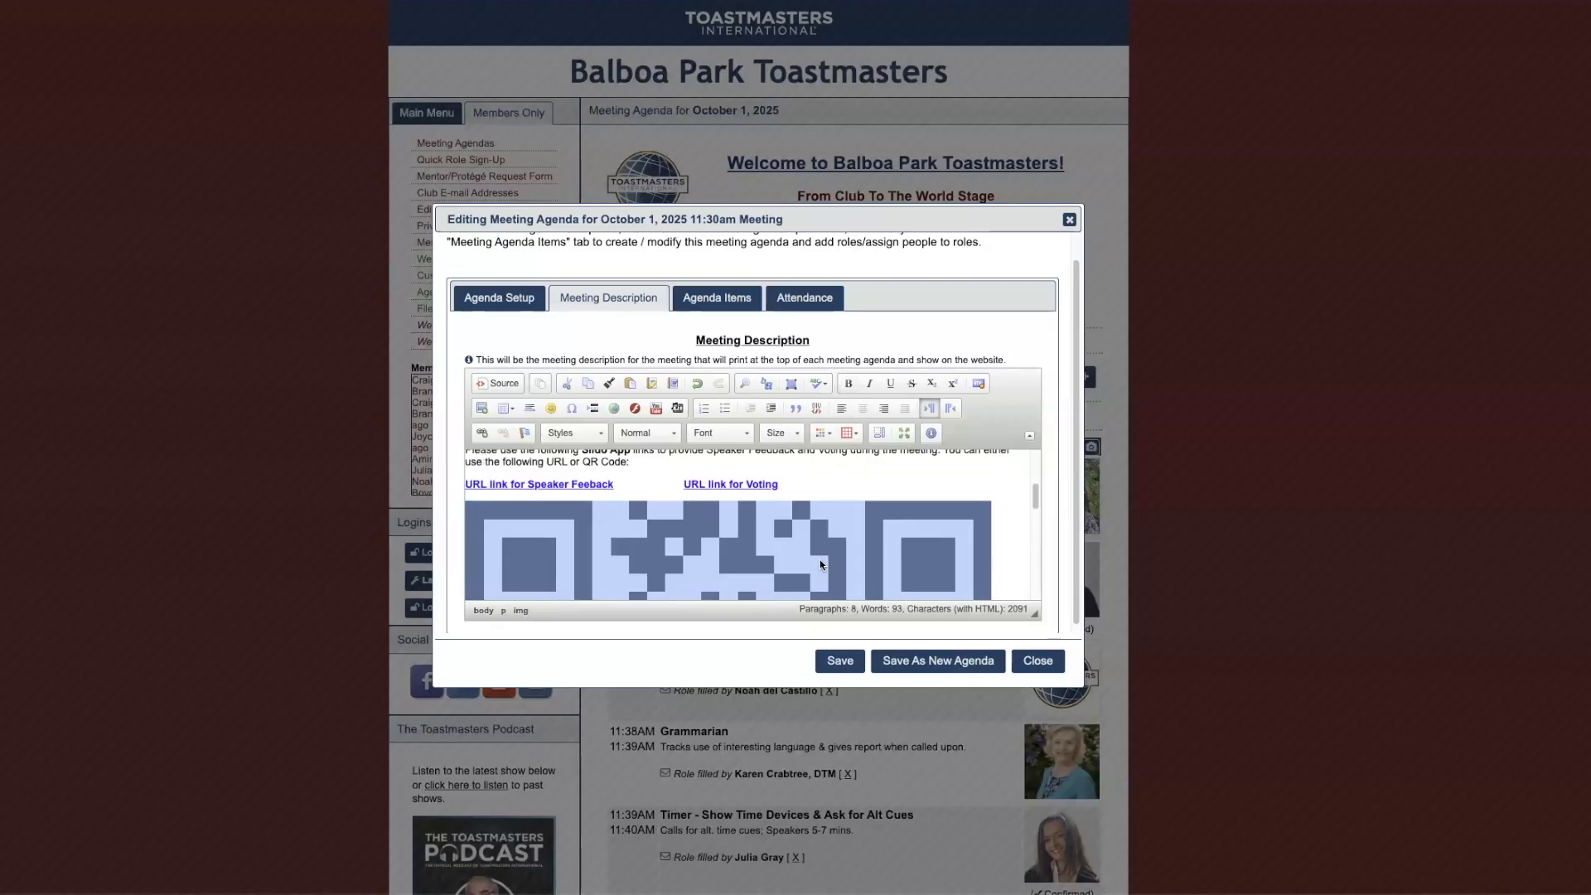
click(839, 662)
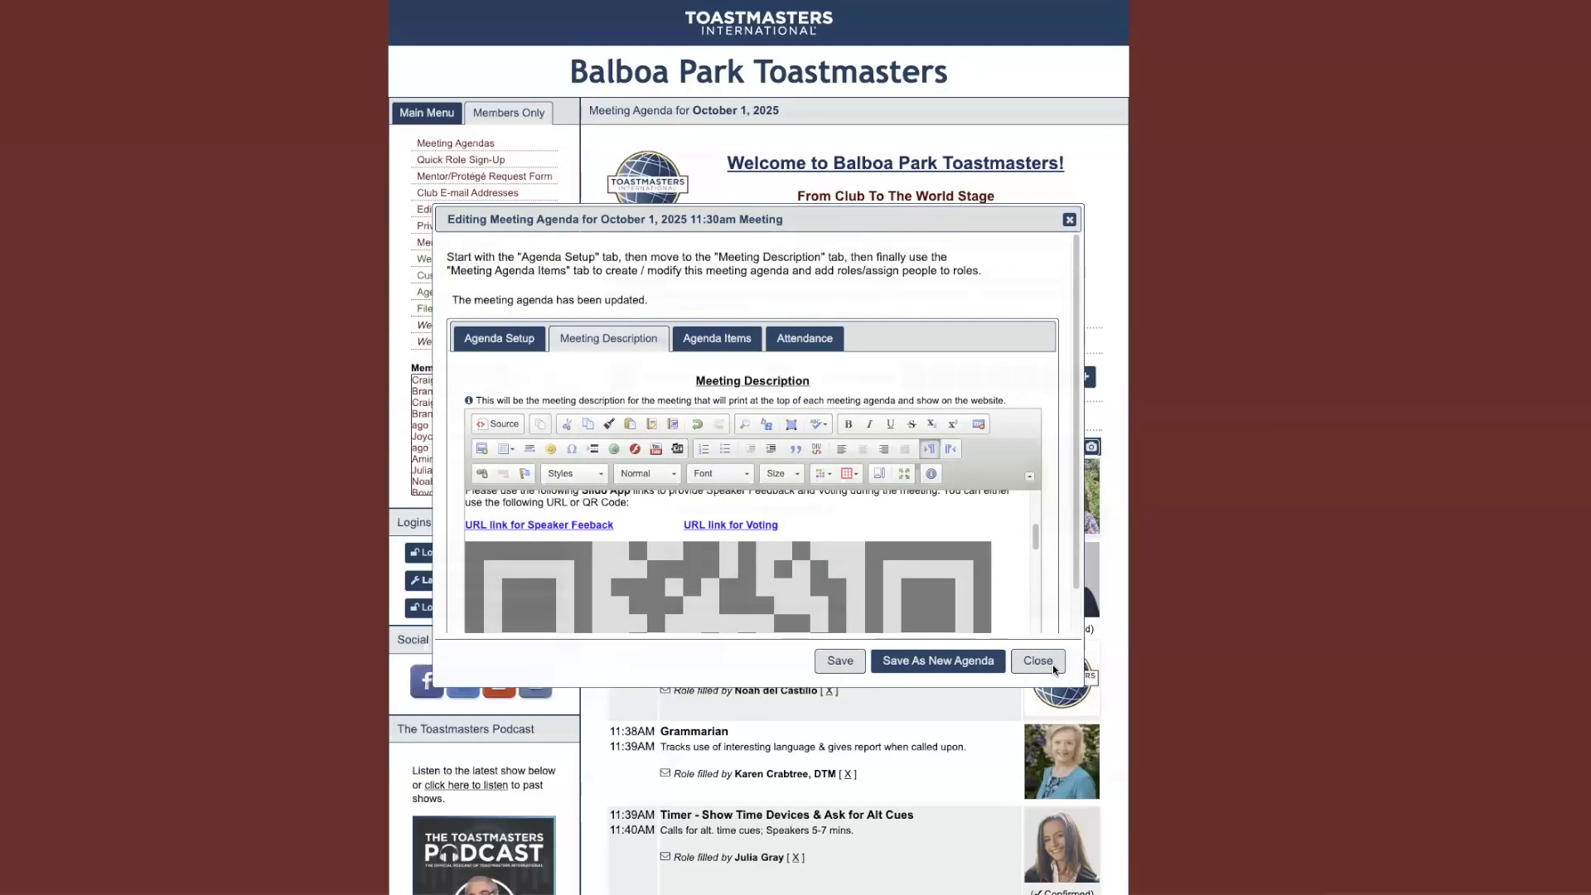
click(1038, 661)
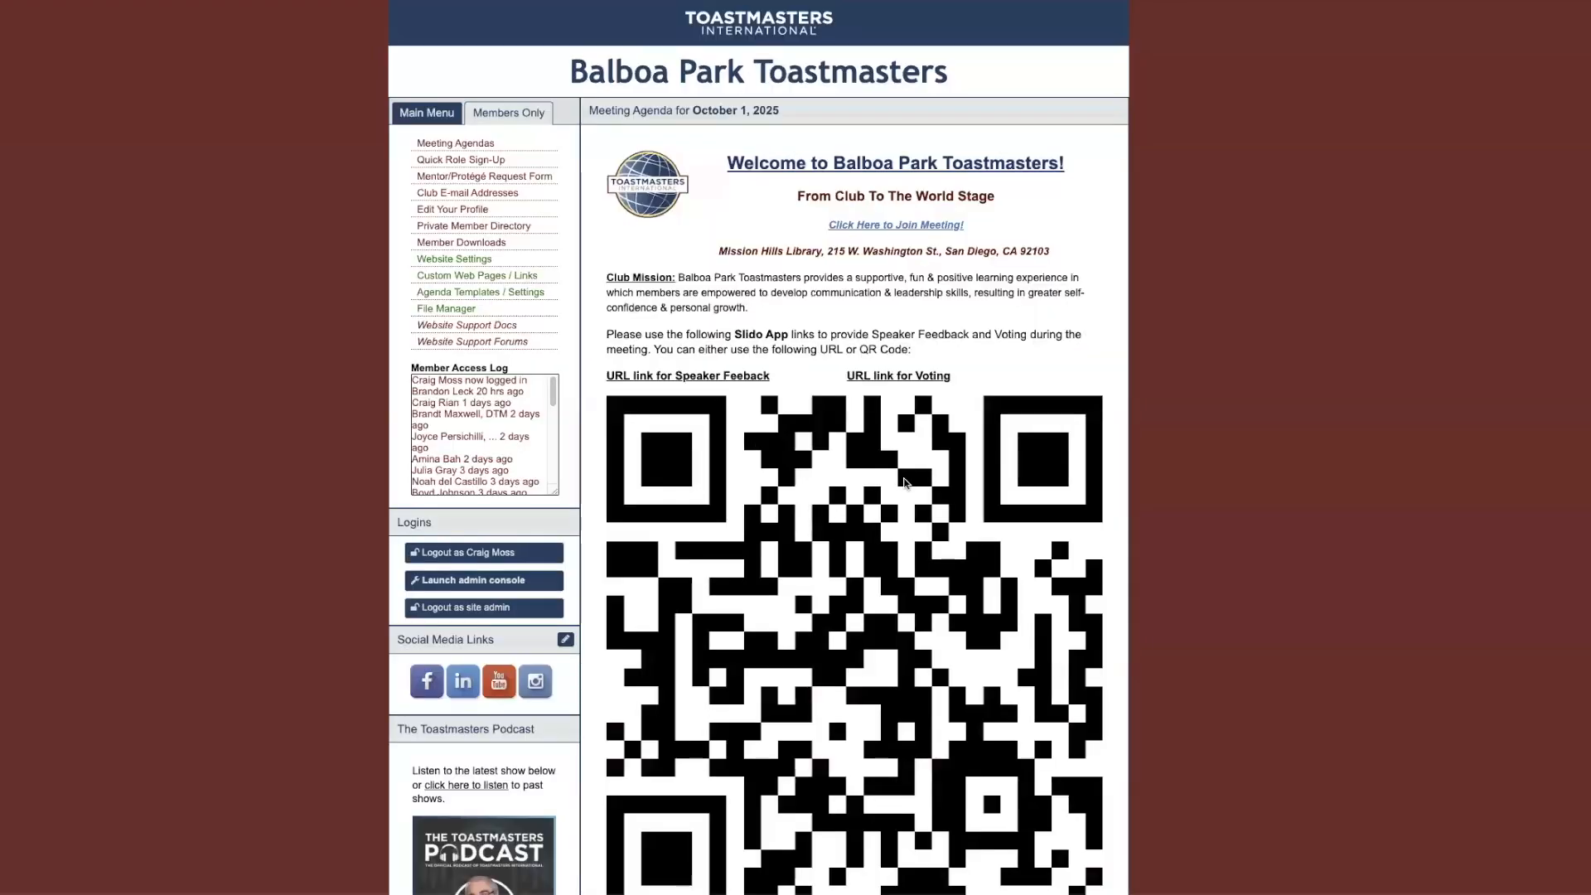
- Reopen the October 1, 2025 meeting description for editing and go to the pasted QR code
scroll(905, 483, down, 4)
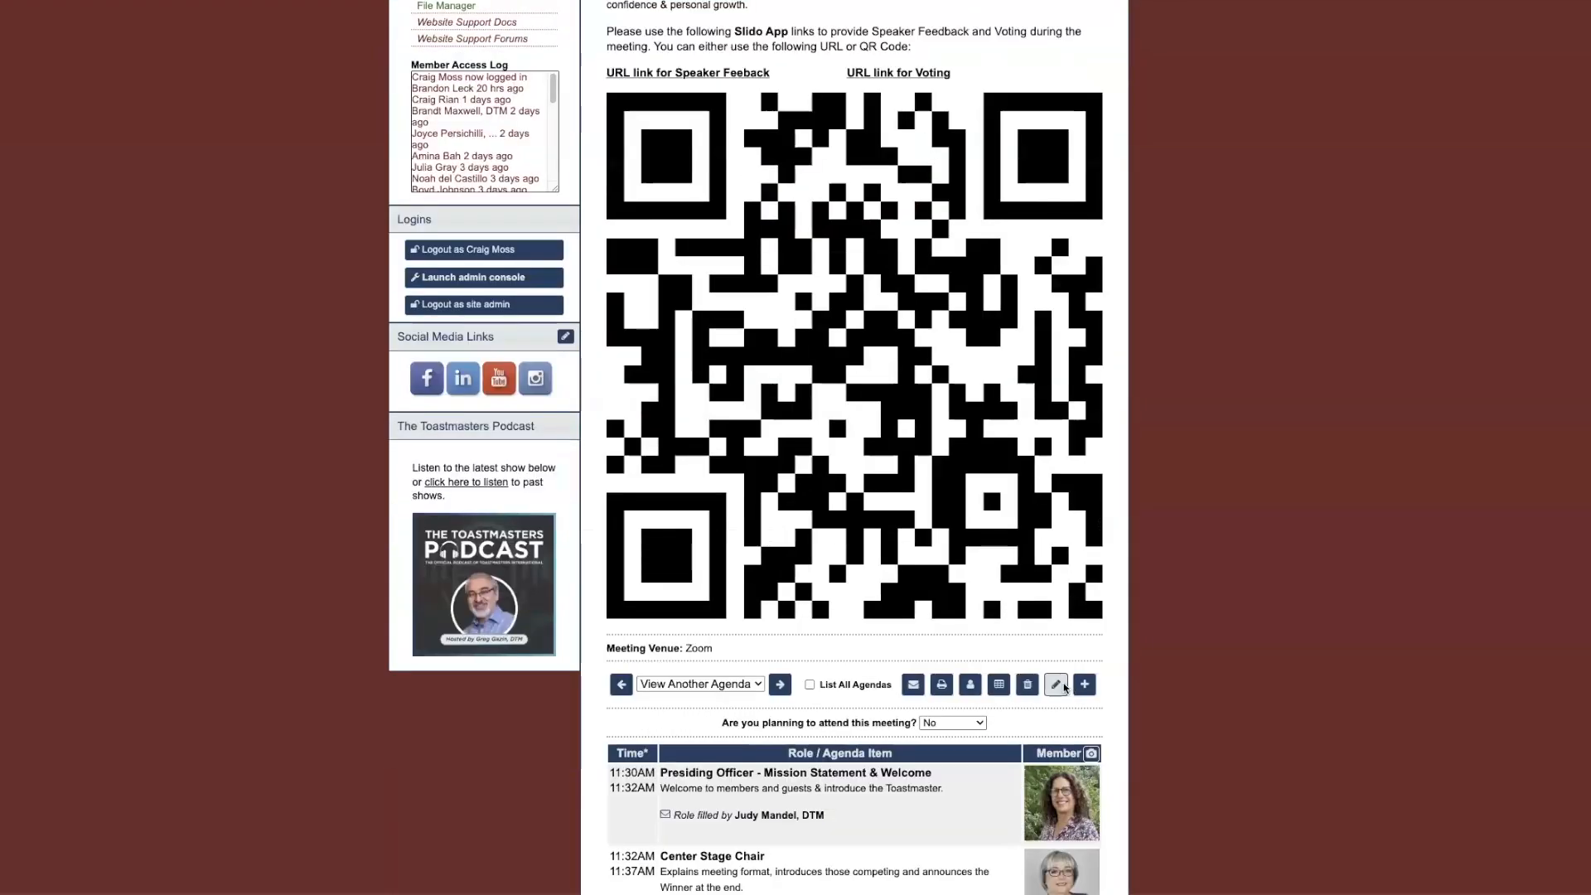
click(1063, 687)
click(625, 328)
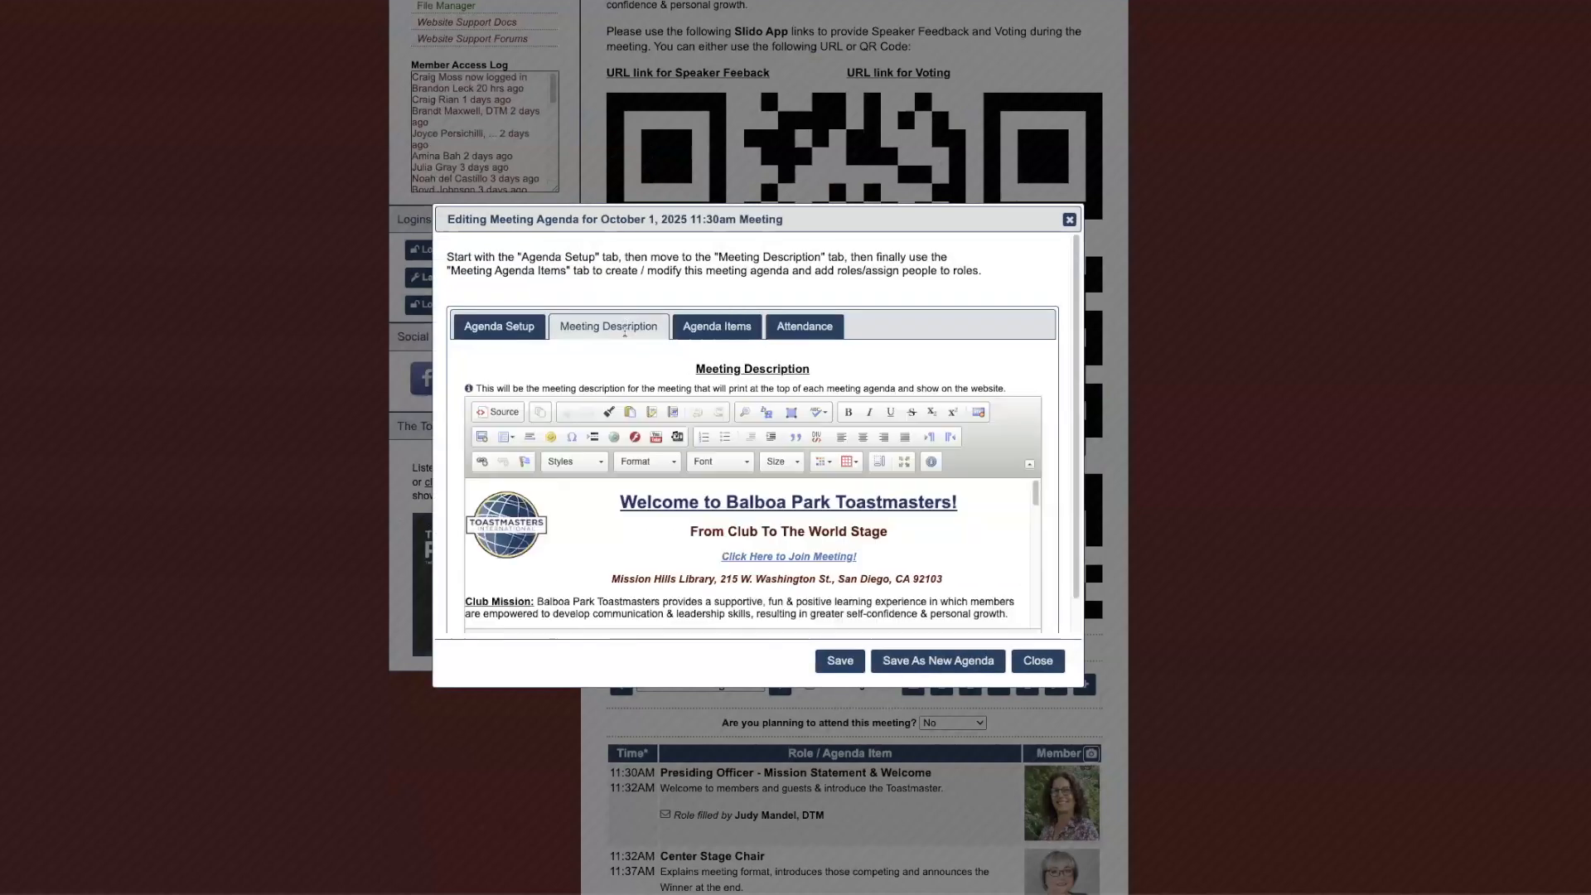
scroll(756, 555, down, 5)
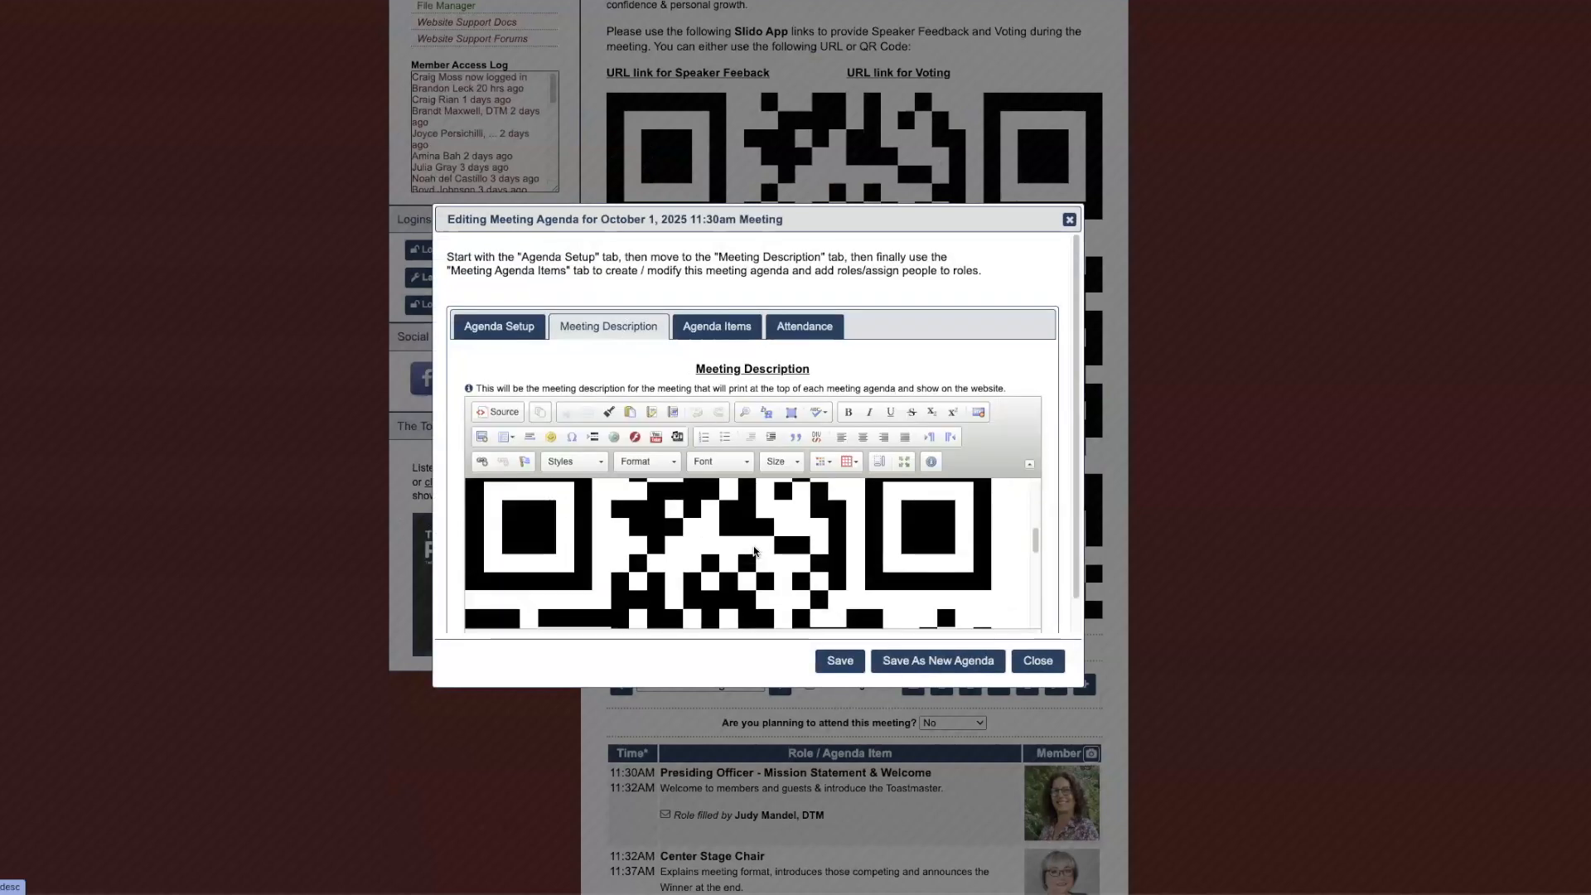
- Set the QR code image's width and height to 120 in its image properties
click(754, 548)
double_click(754, 548)
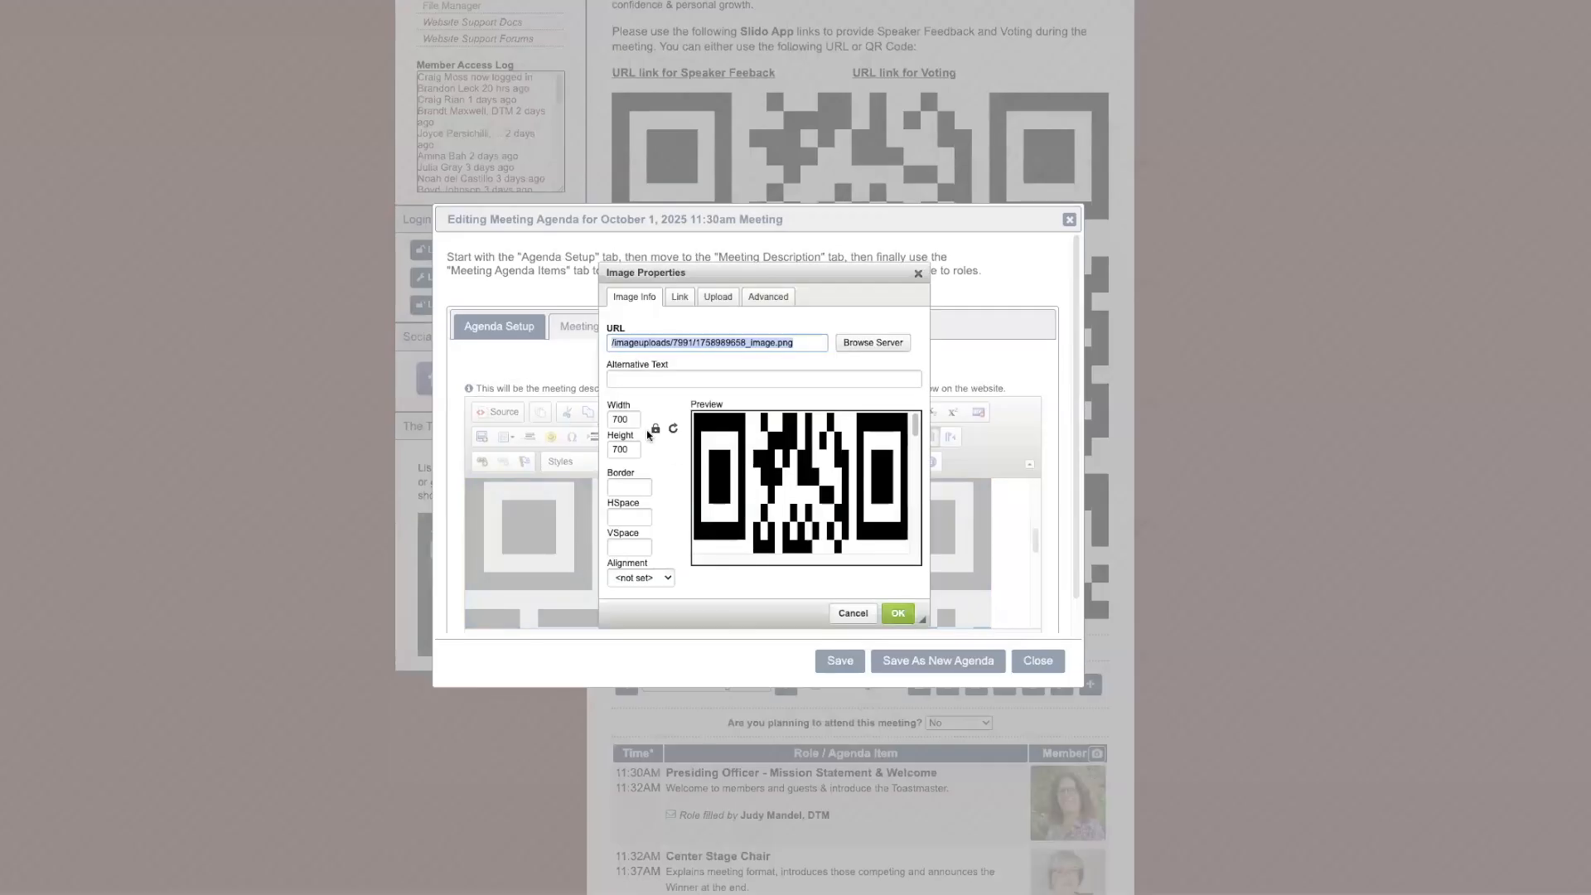
drag(630, 416, 608, 420)
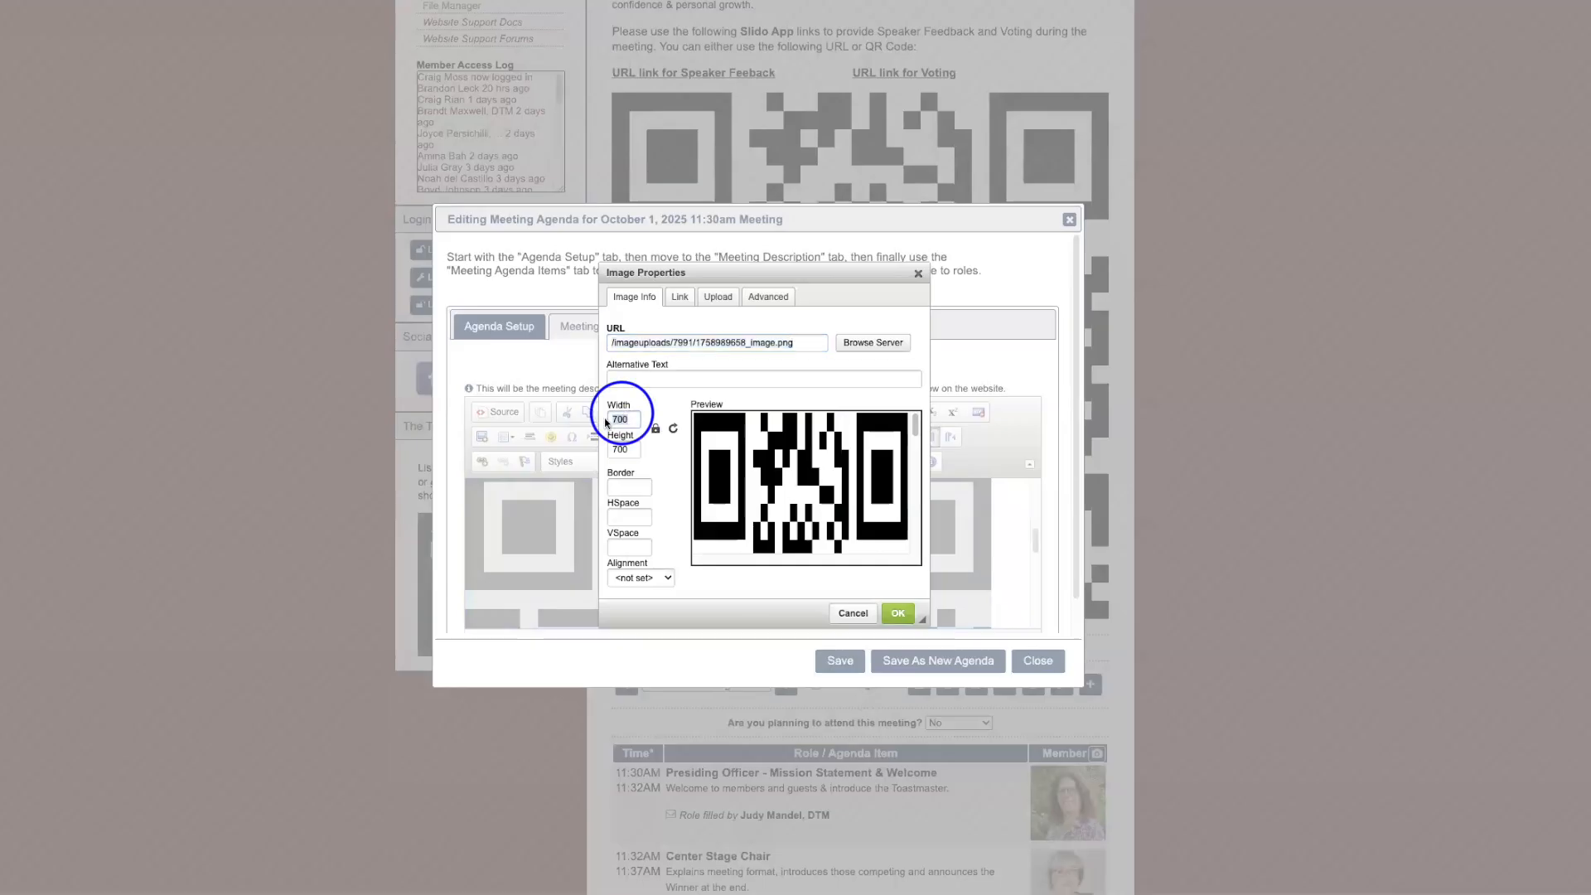
text(120)
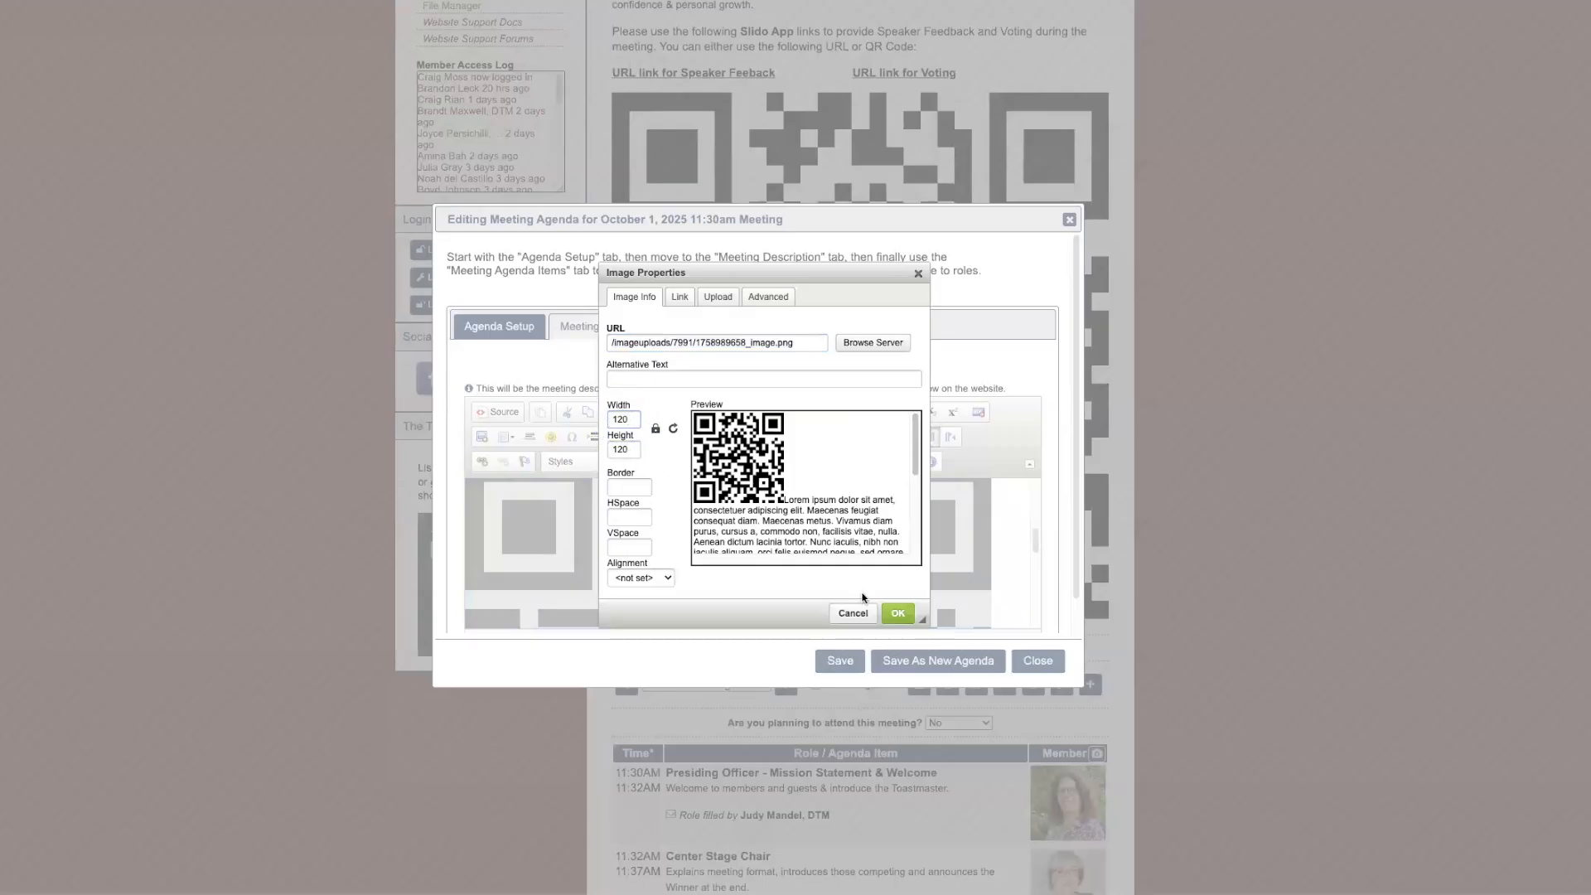
click(898, 613)
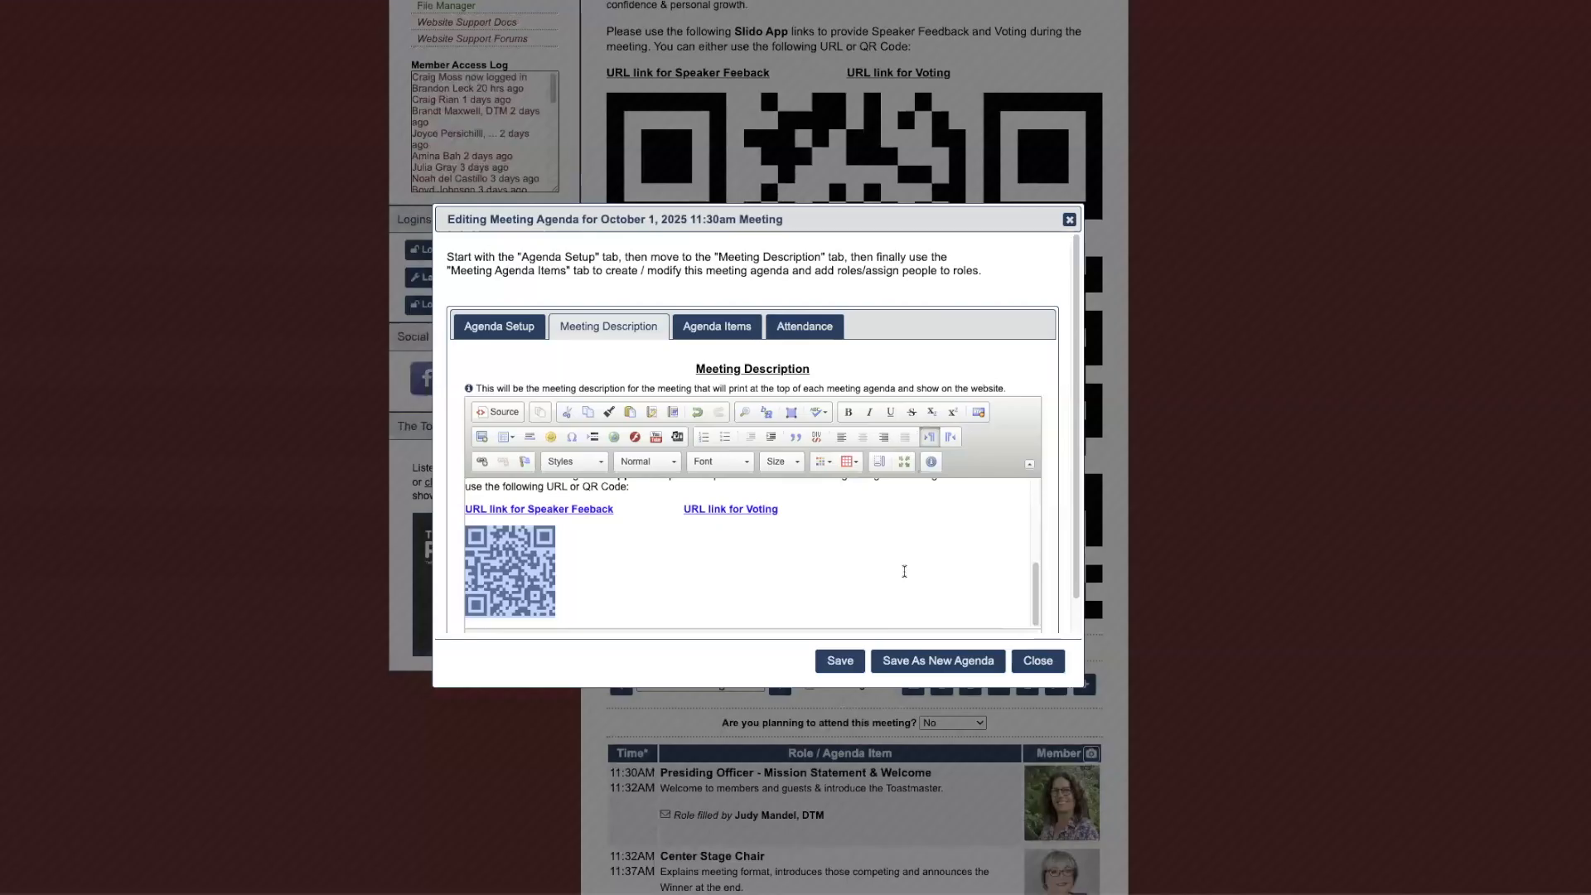
click(849, 550)
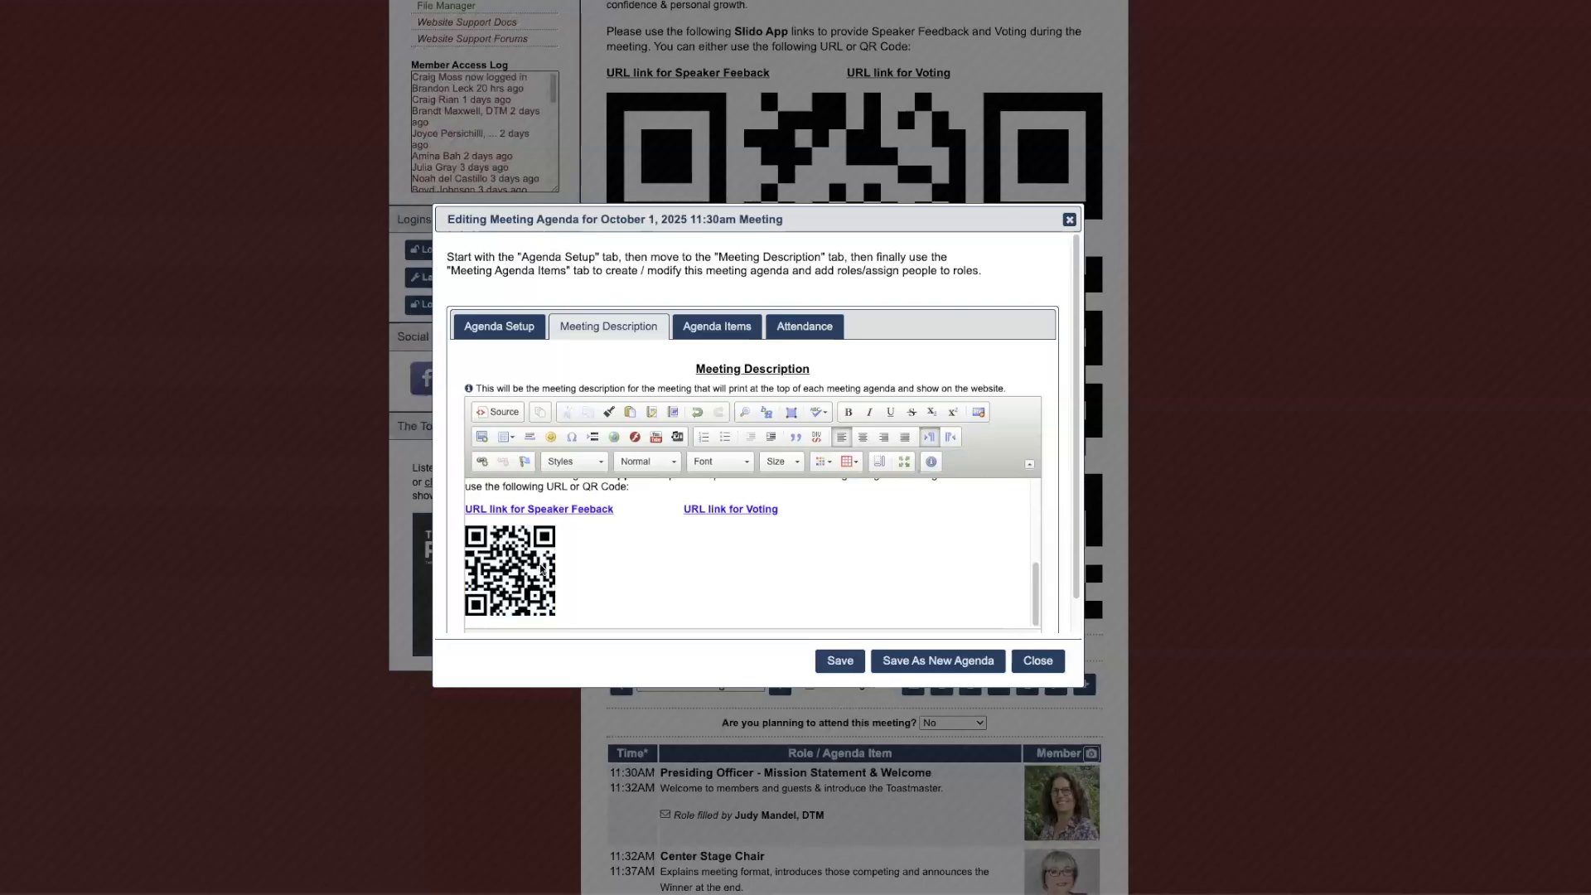
- Resize the QR code image to 200 by 200 and check how it looks in the meeting description
click(504, 570)
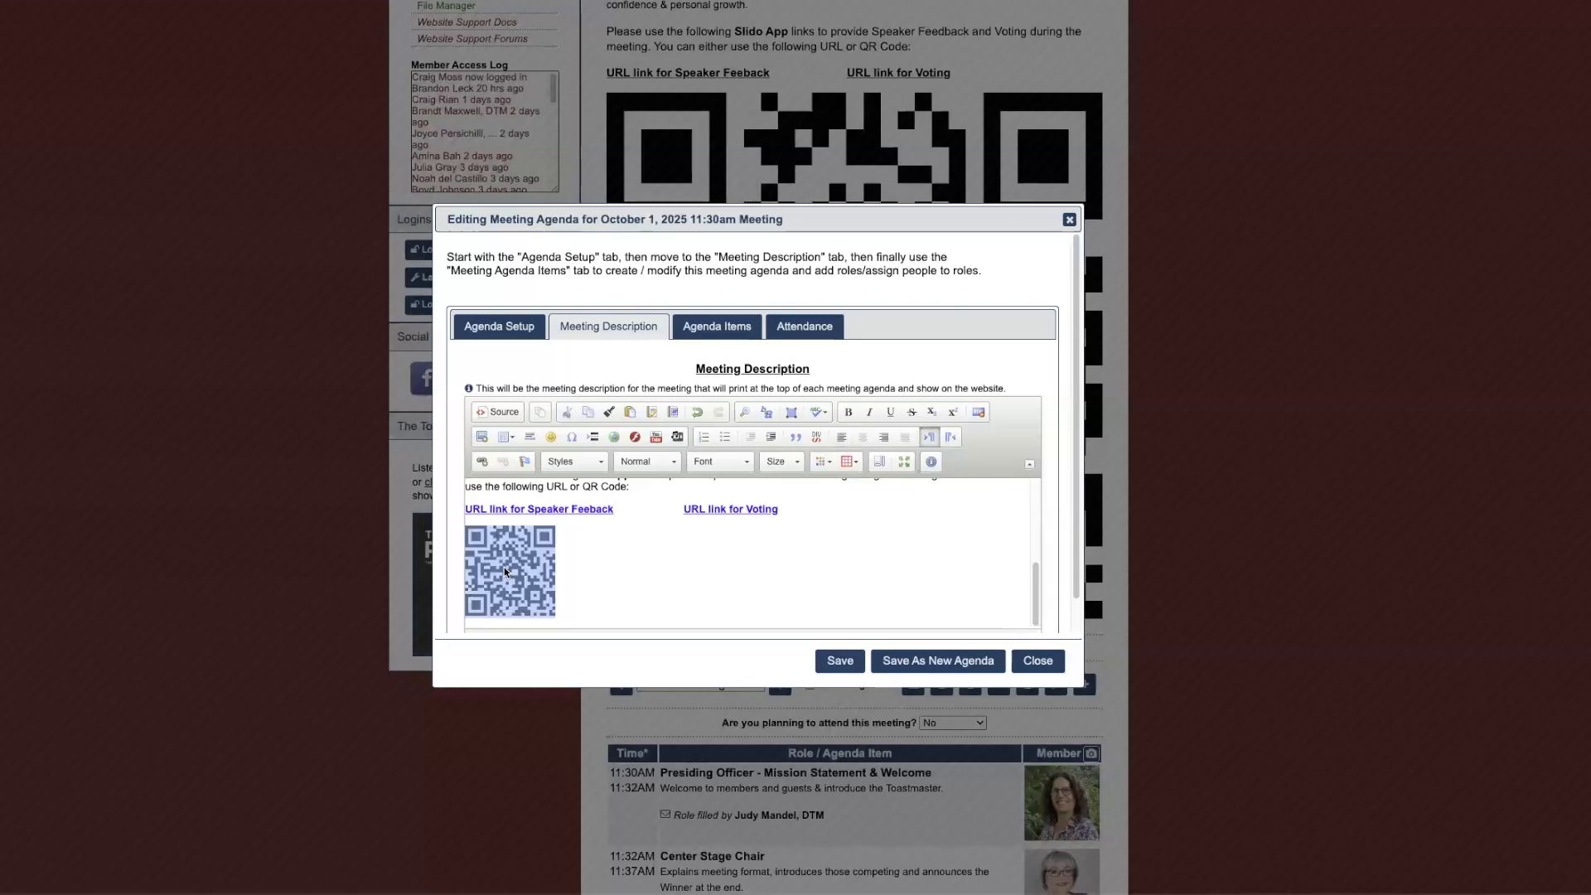
double_click(504, 570)
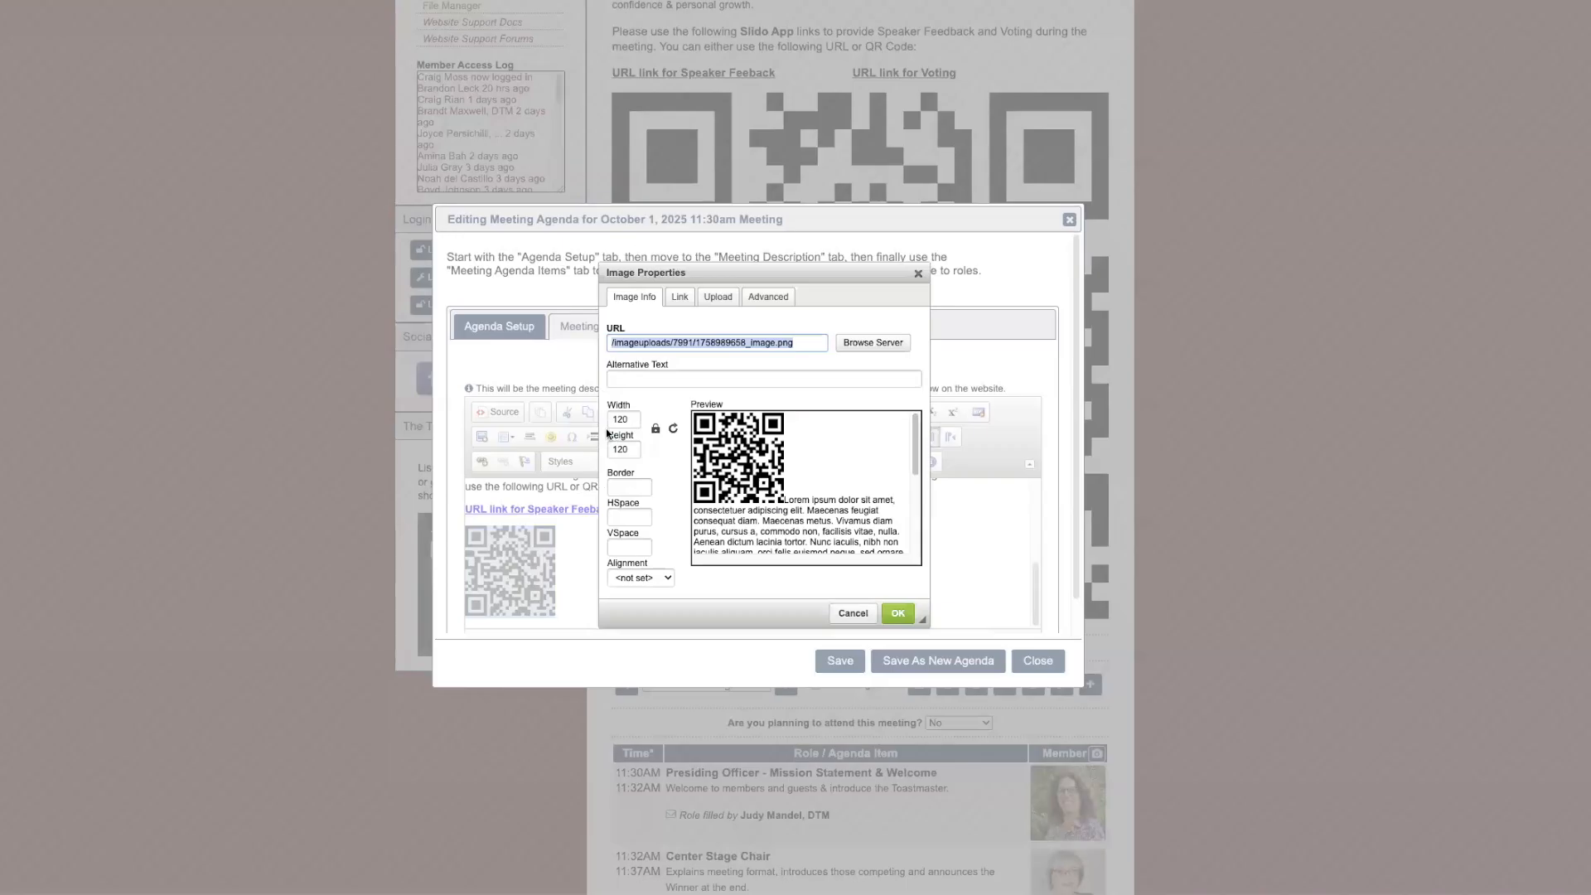
drag(637, 274, 637, 303)
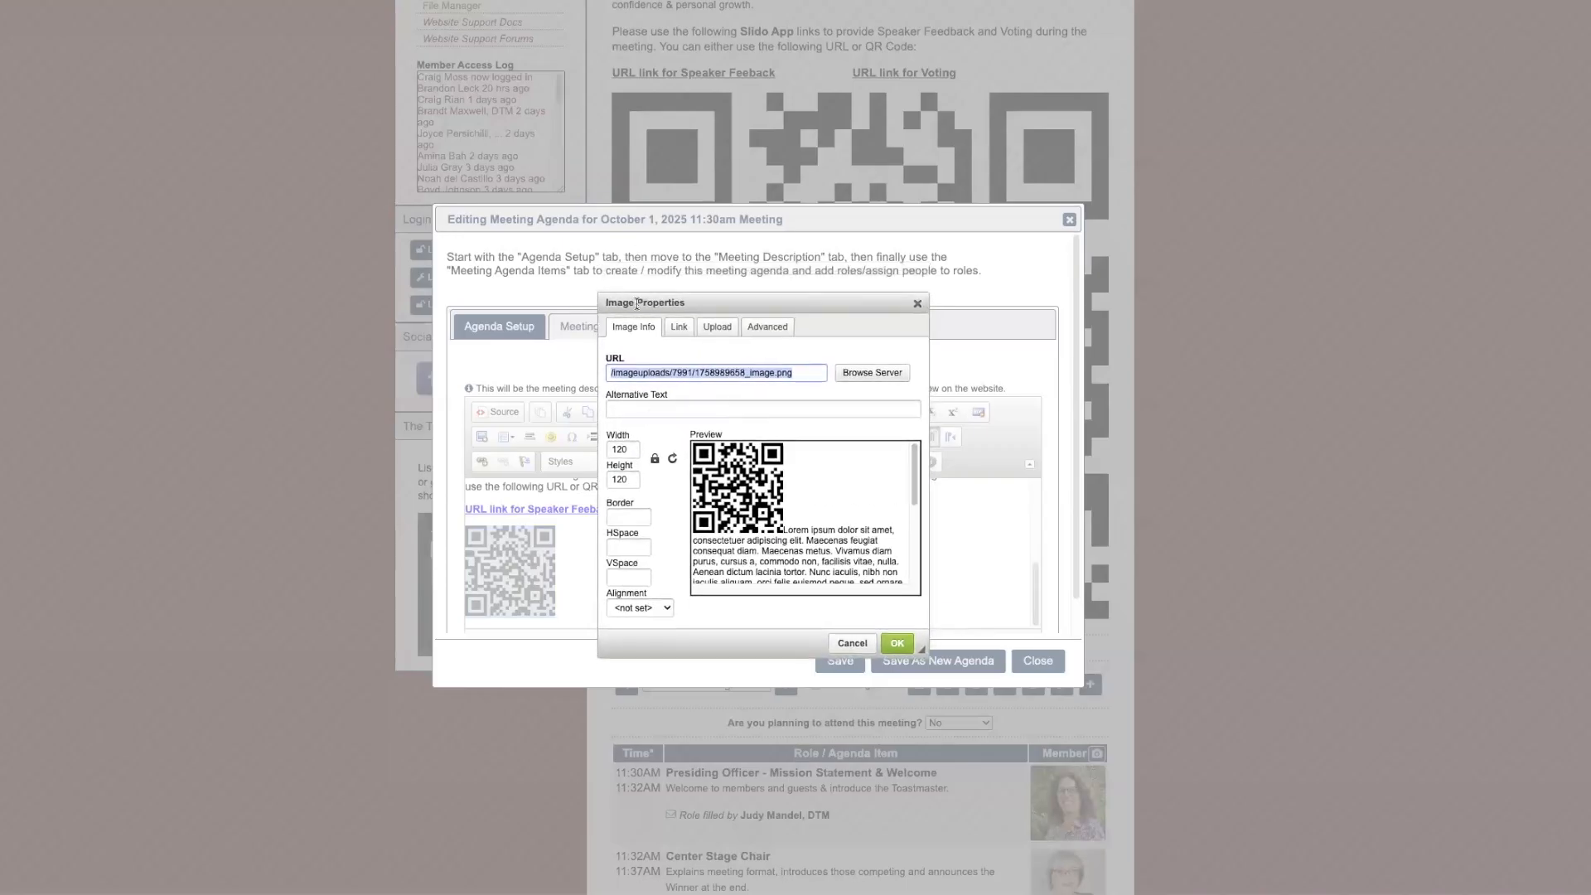
click(636, 450)
text(200)
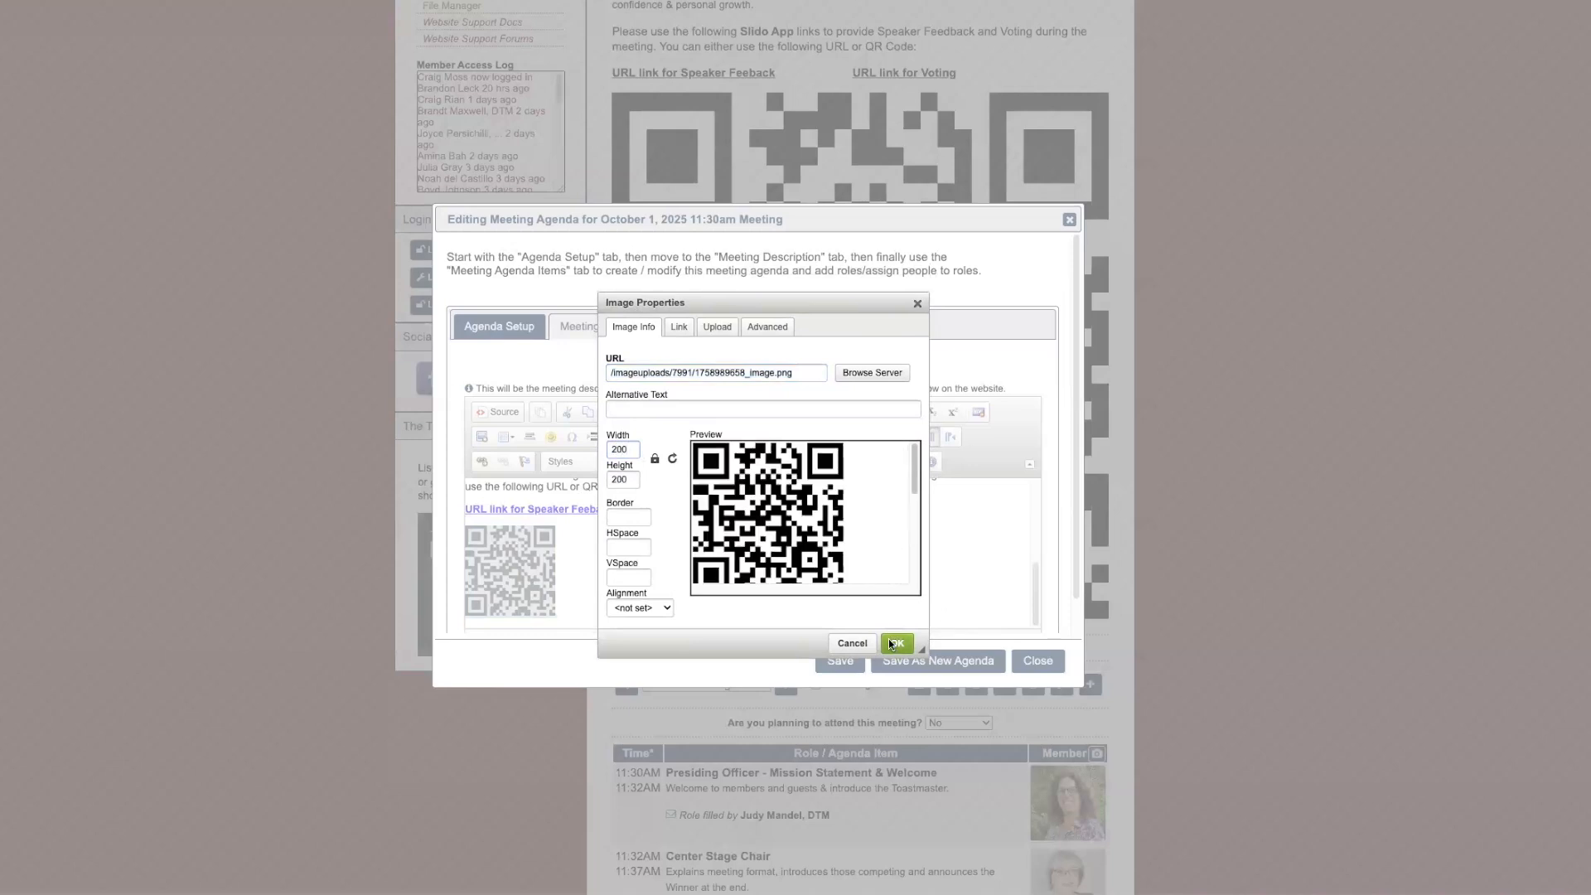
click(892, 643)
scroll(832, 555, up, 3)
scroll(828, 552, down, 4)
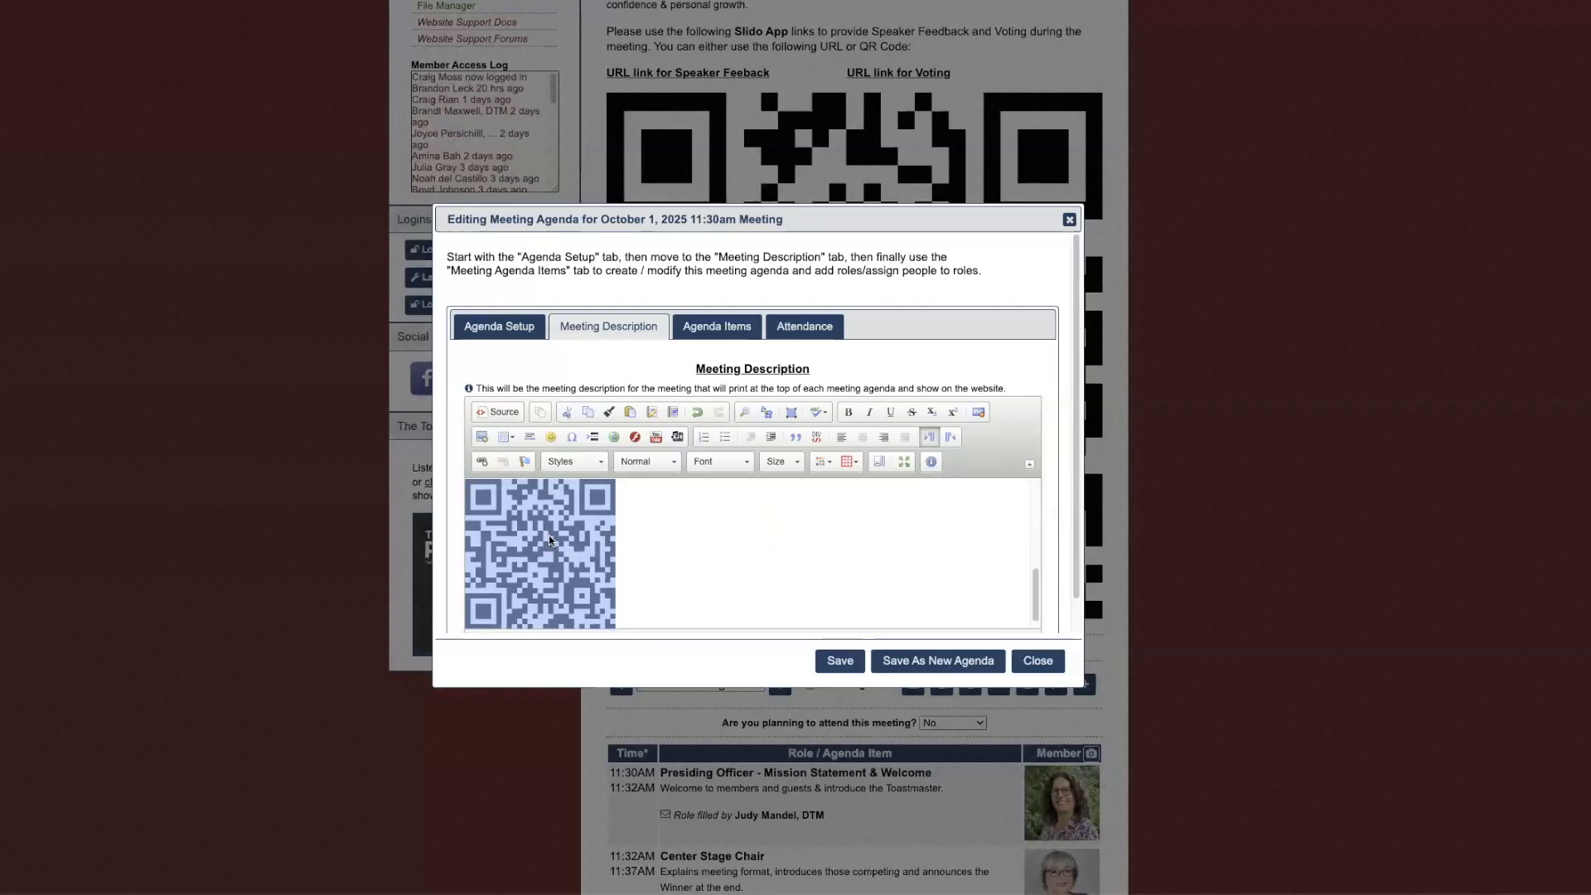
- Set the voting QR code image's width and height to 120 in the meeting description
double_click(548, 536)
double_click(633, 449)
text(120)
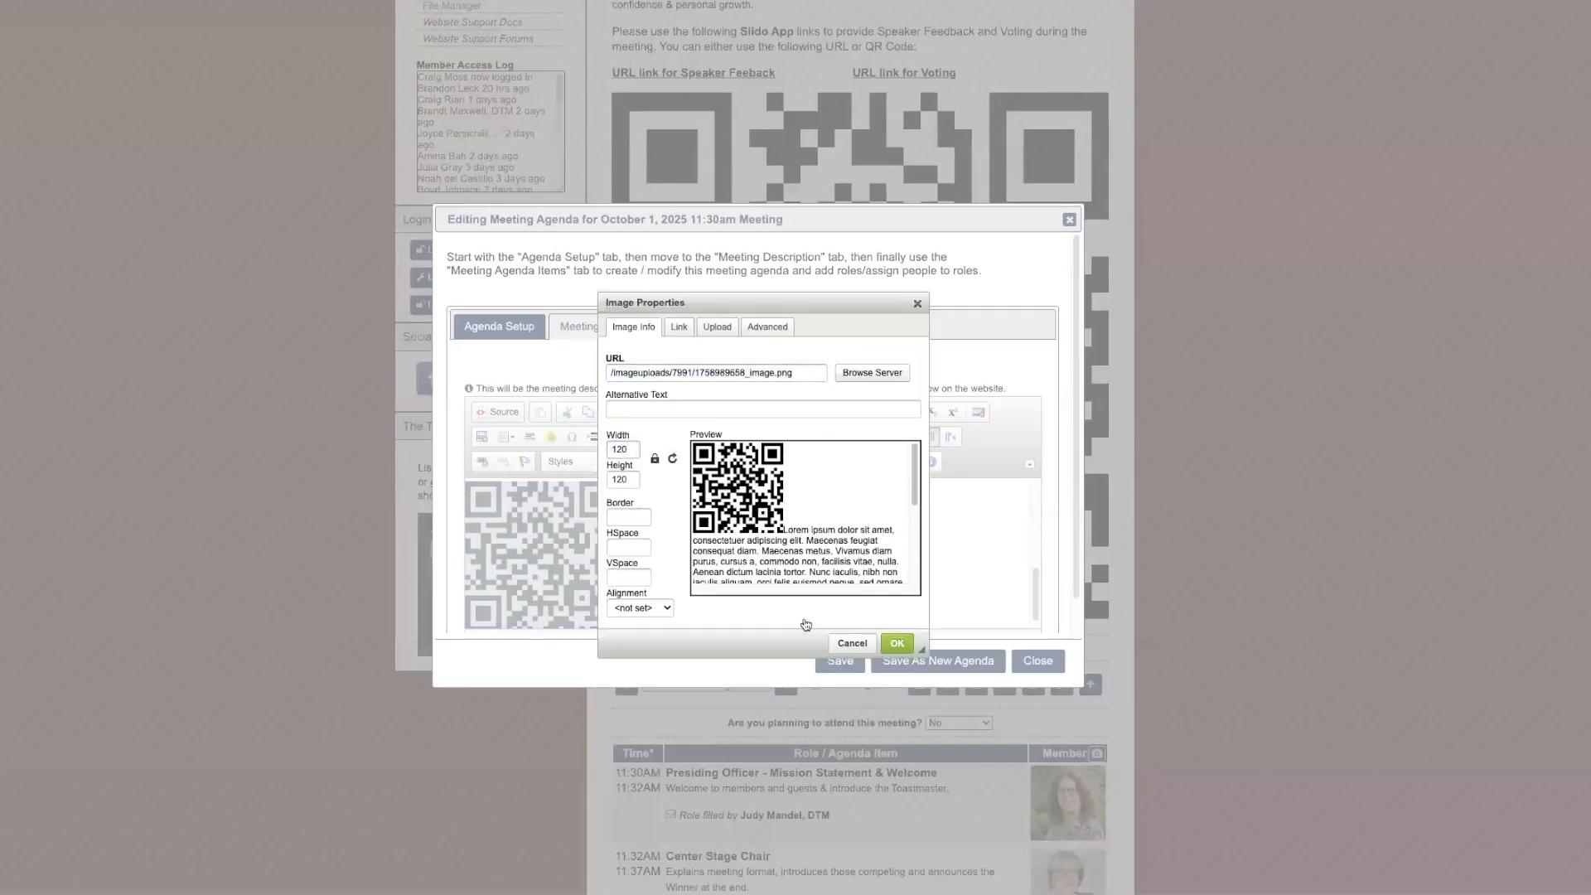
click(897, 643)
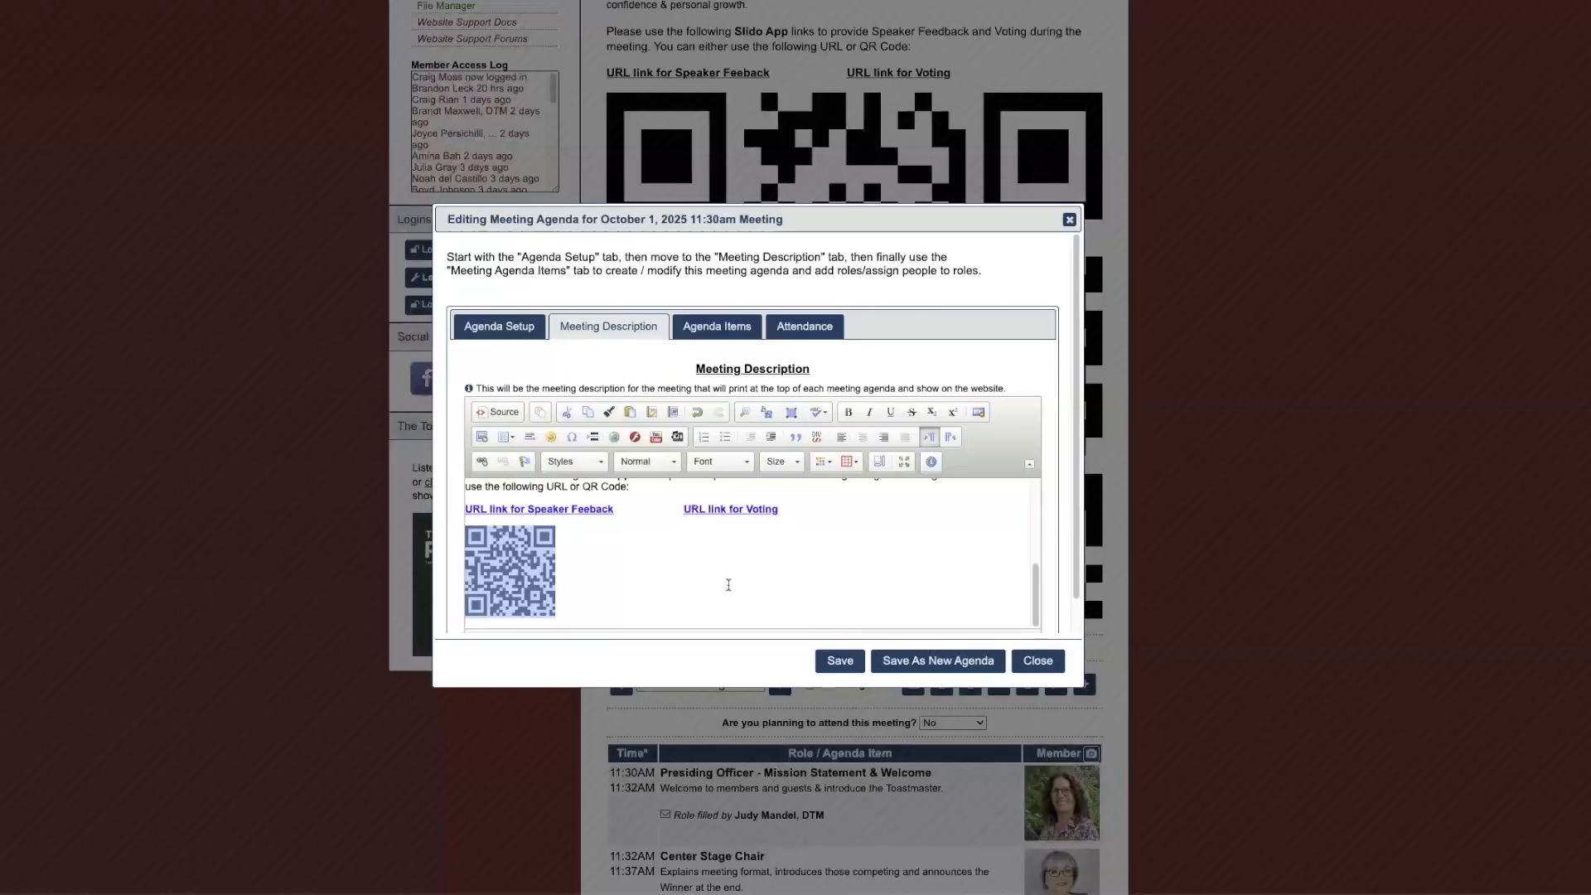
click(781, 509)
key(ctrl+b)
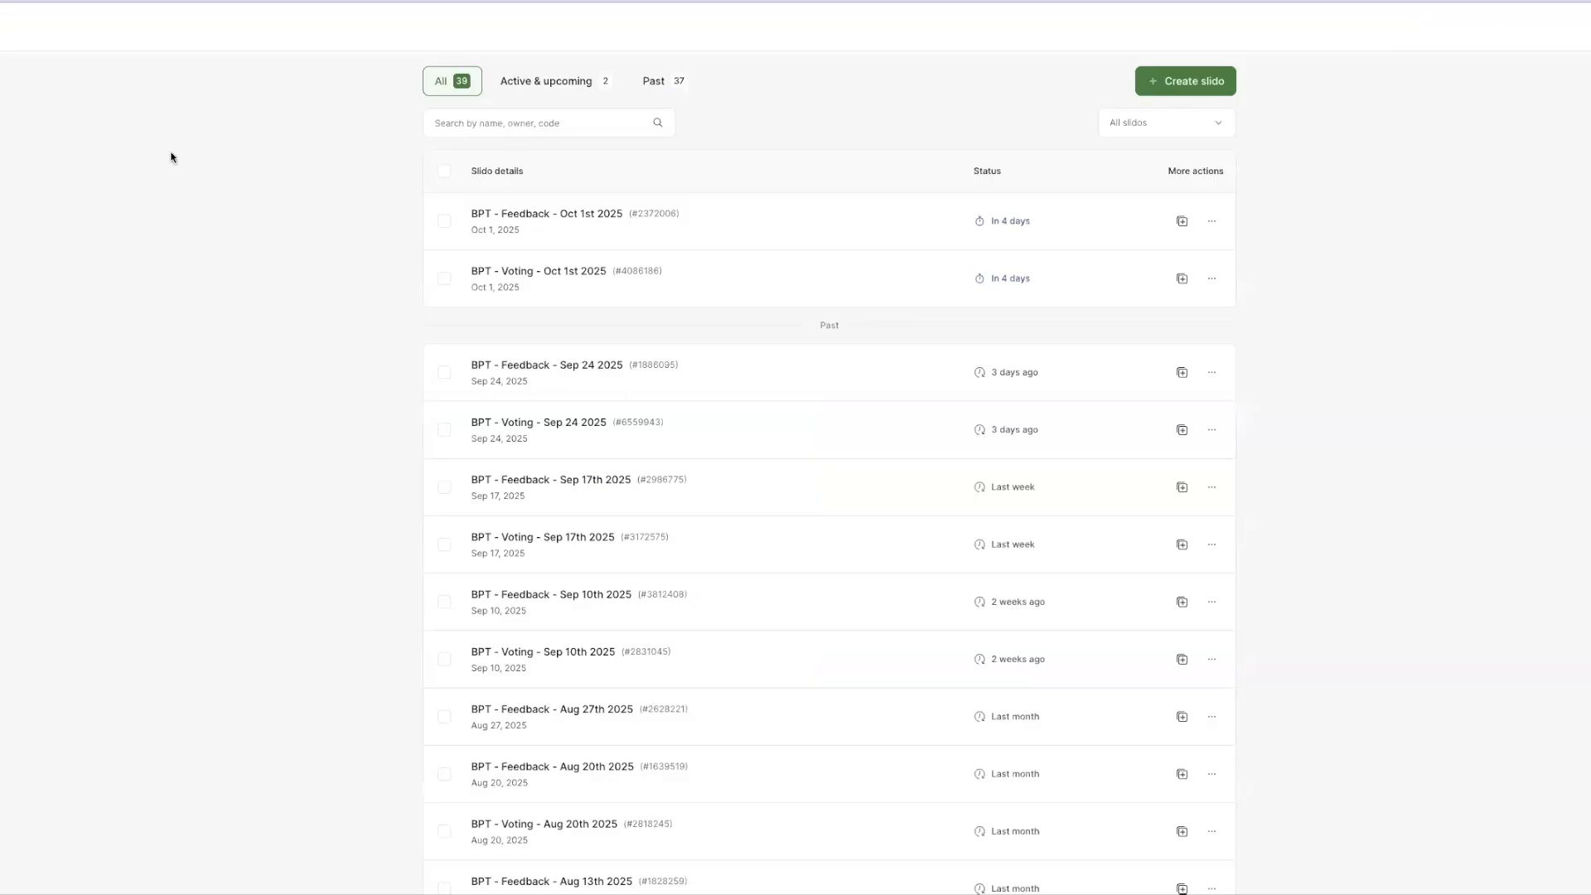
- Replace the URL behind "URL link for Speaker Feeback" with the joining link of the BPT - Feedback - Oct 1st 2025 slido
click(543, 218)
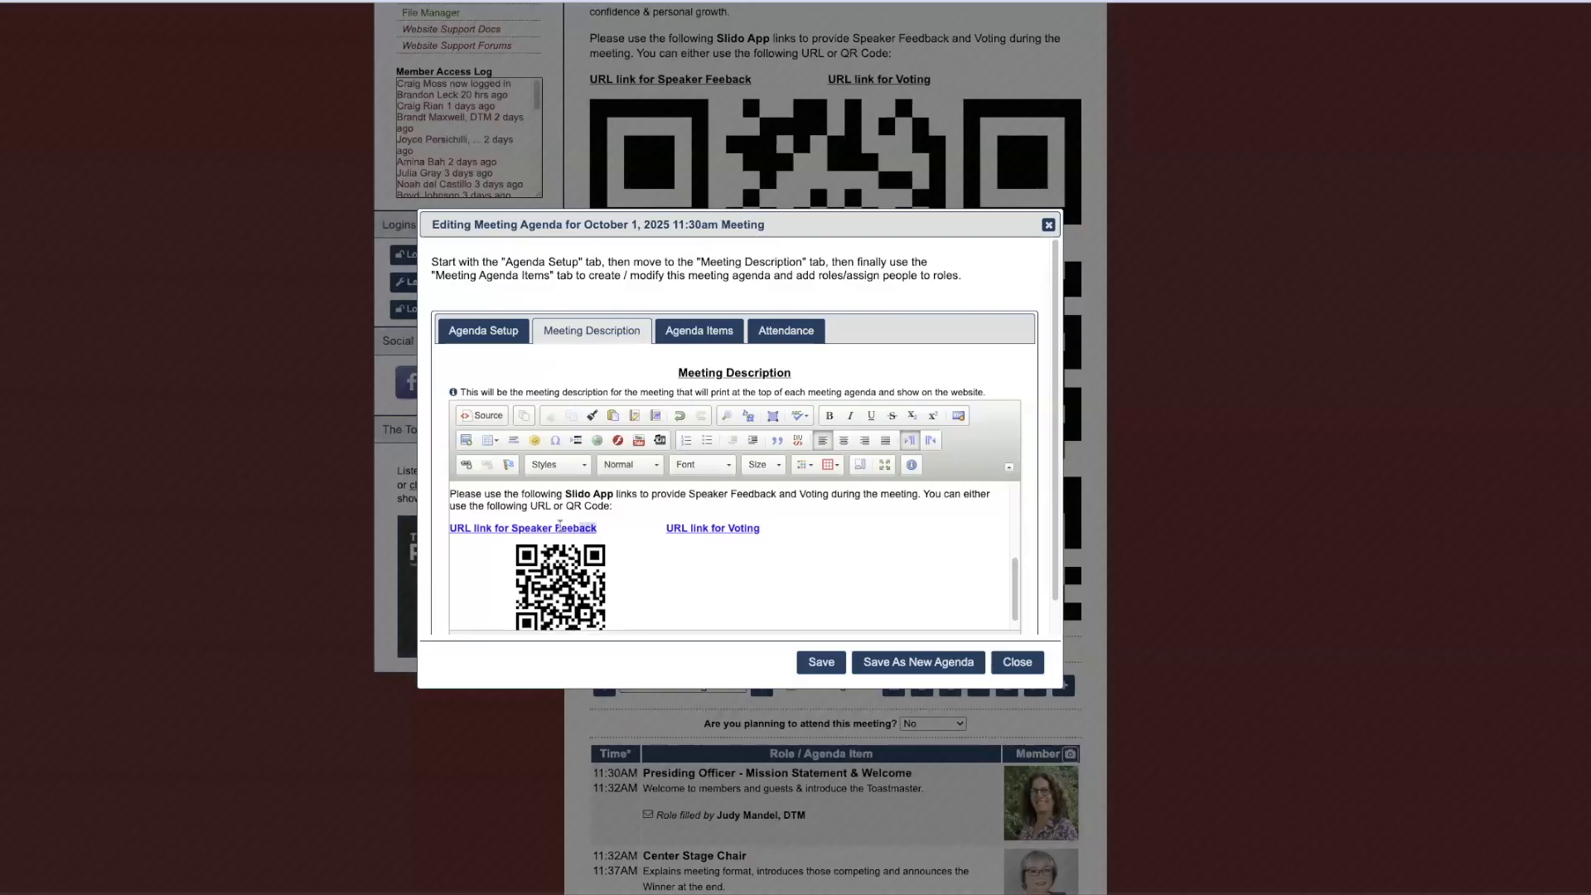
drag(559, 523, 448, 531)
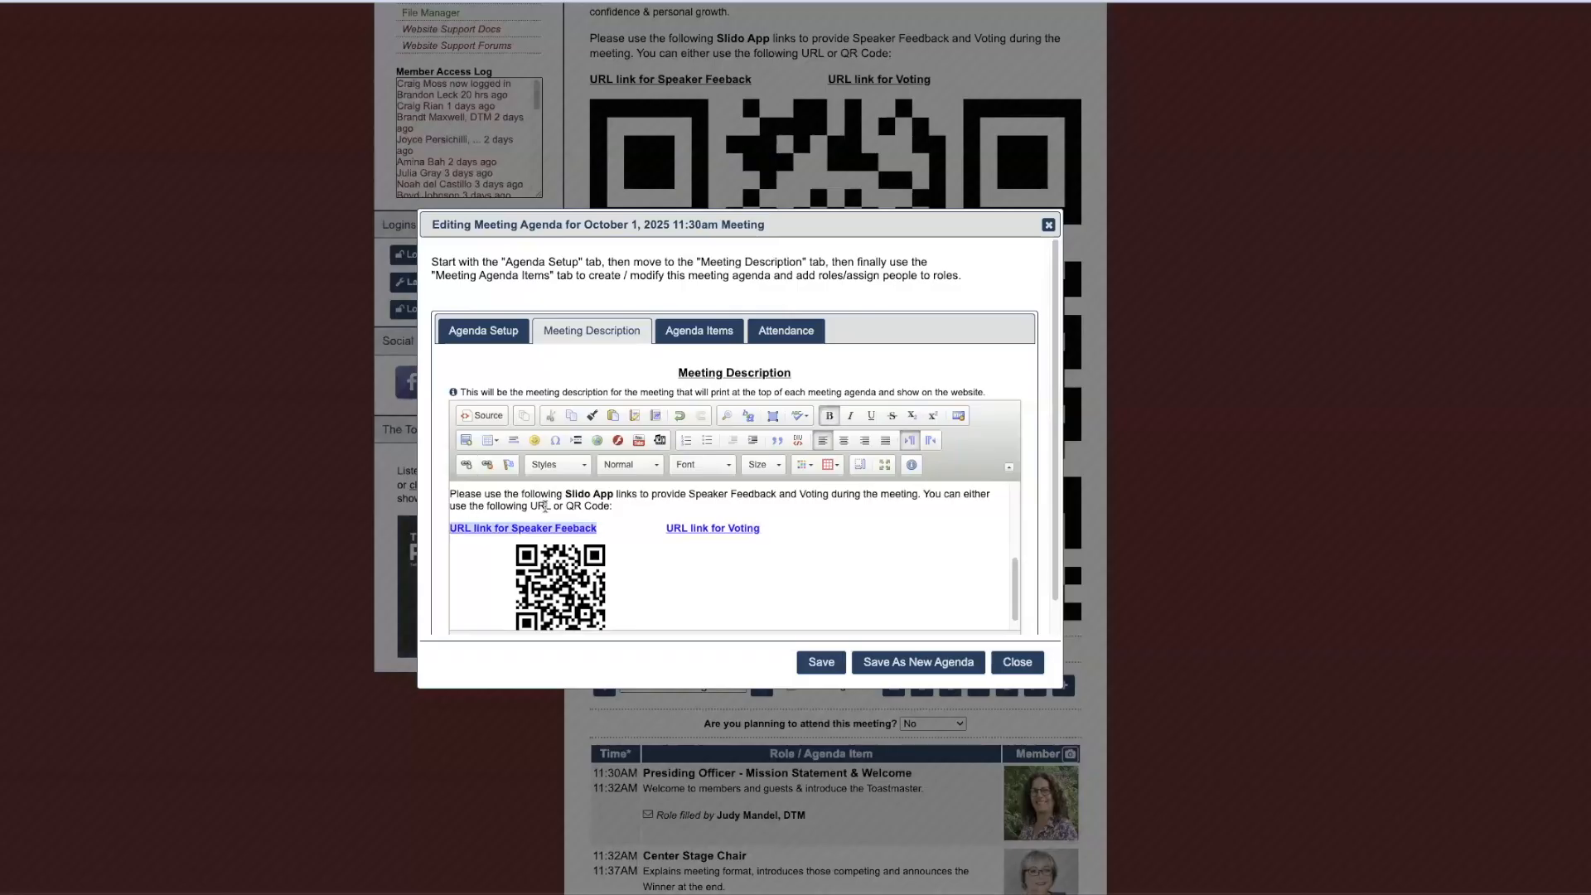
click(466, 464)
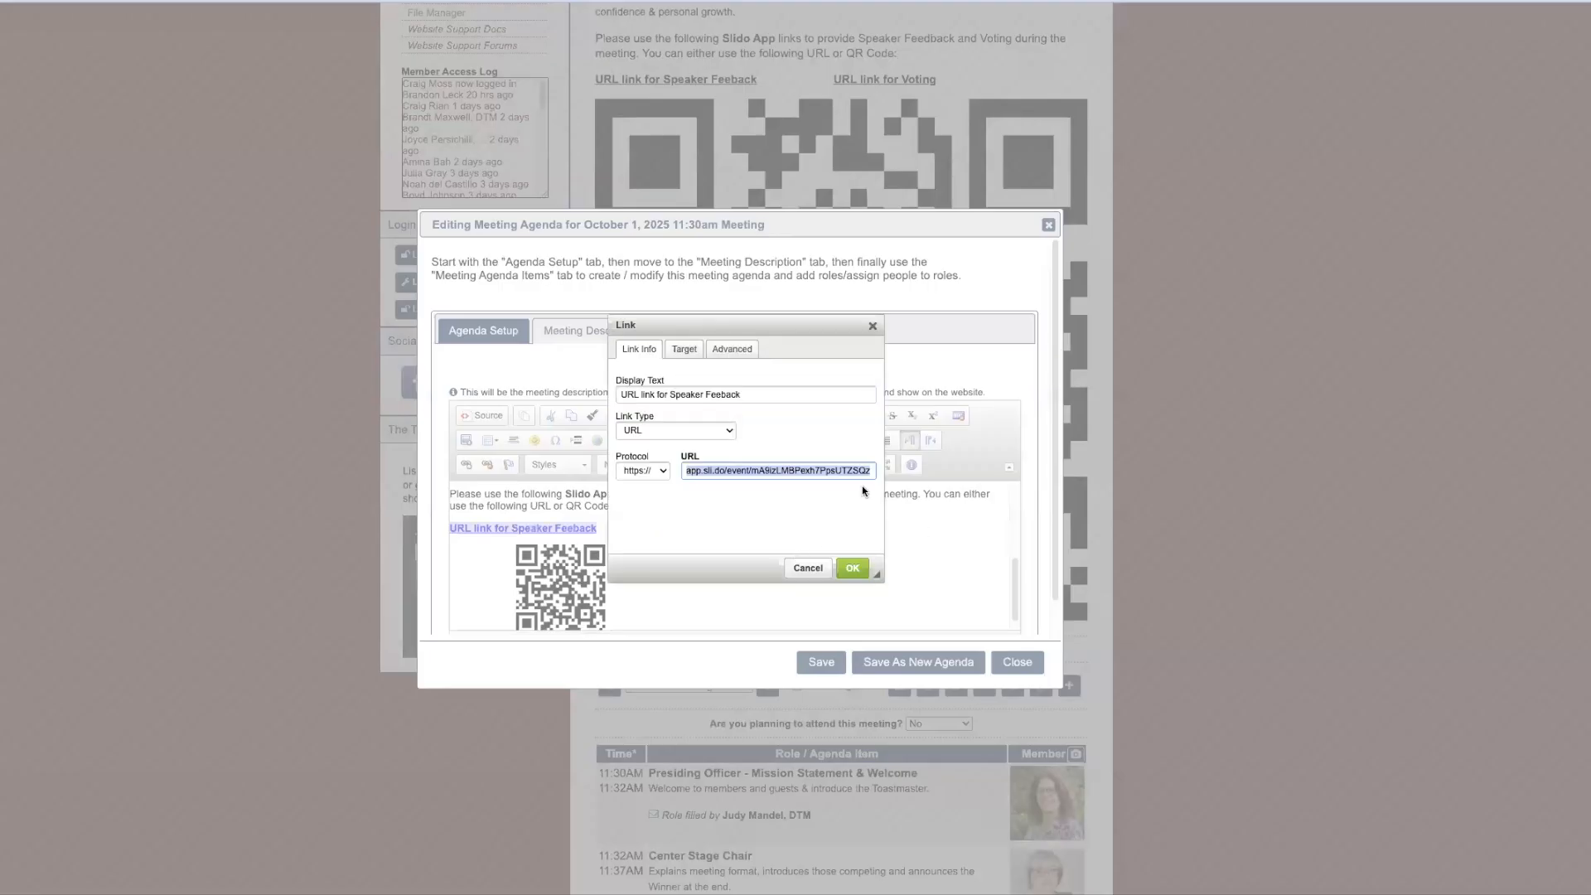
key(BackSpace)
key(ctrl+v)
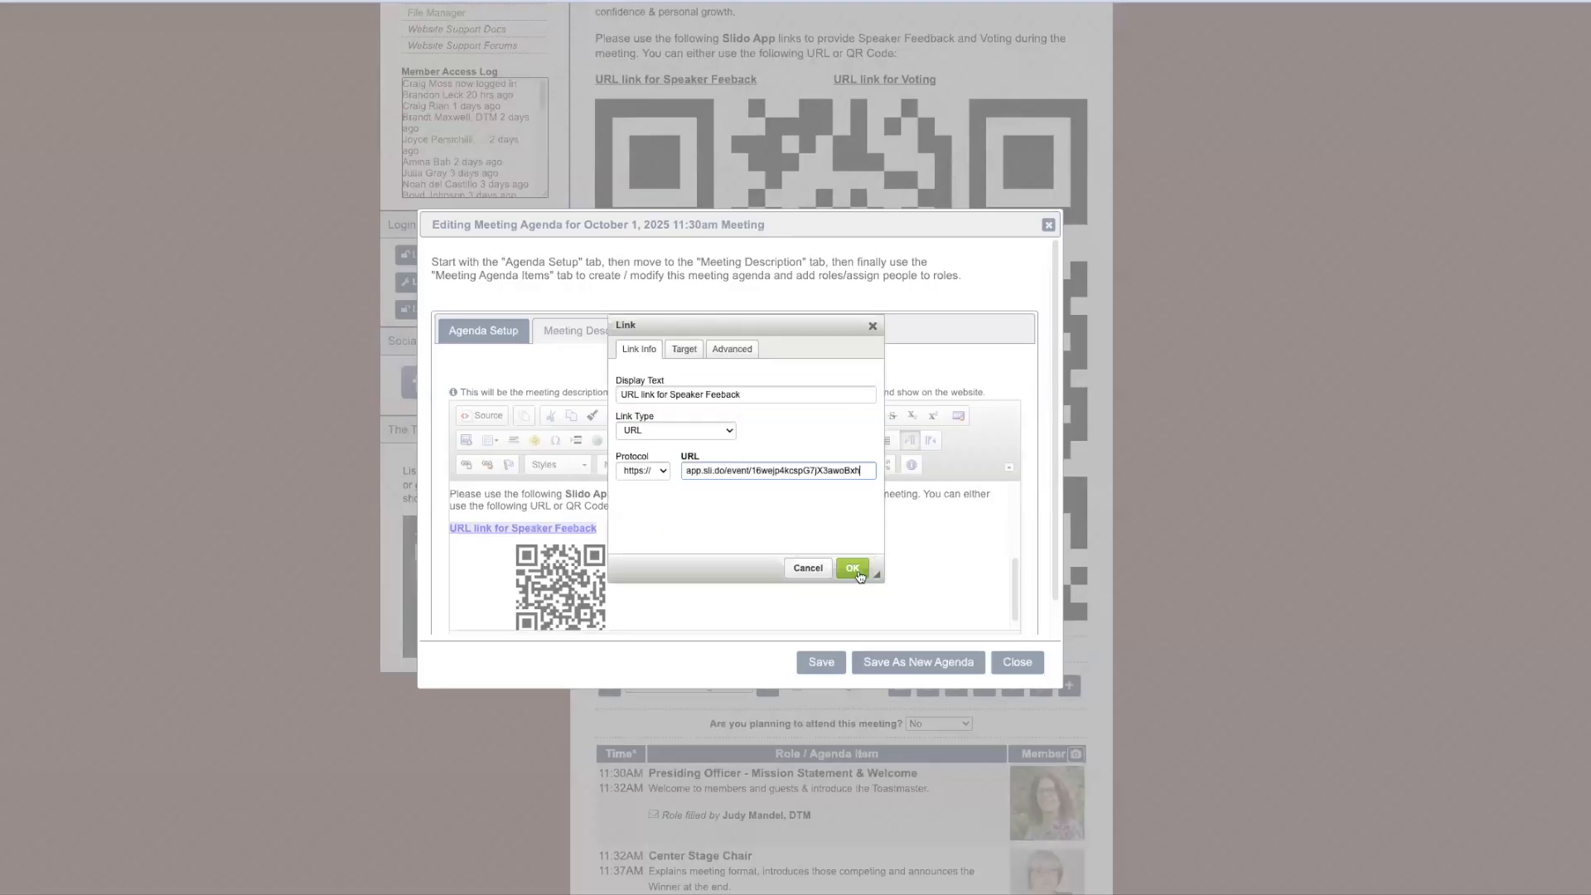
click(853, 567)
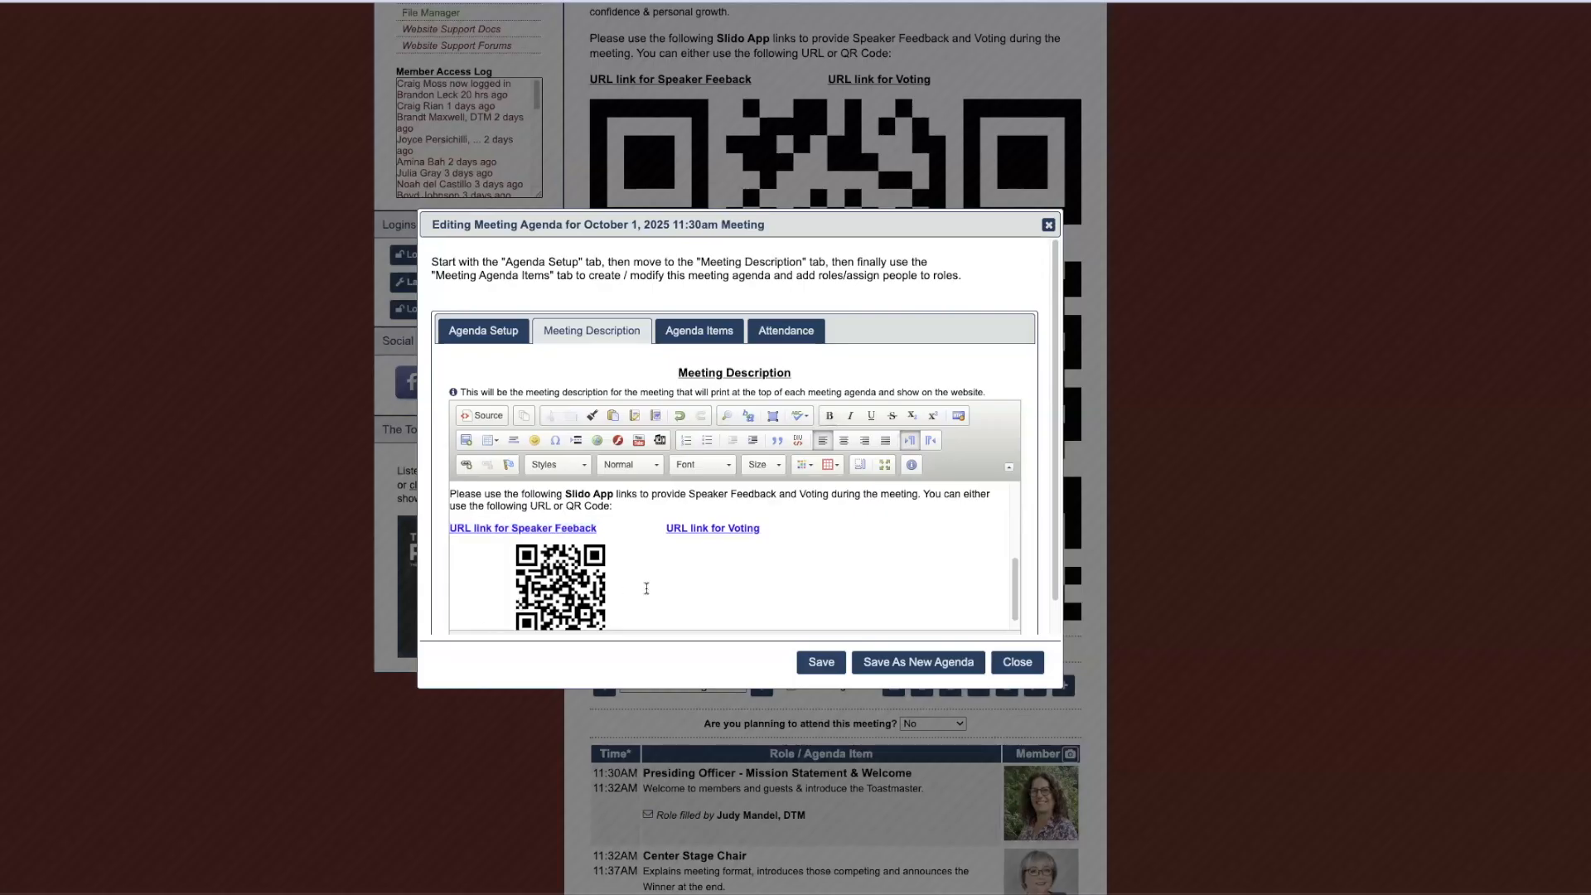
- Paste the feedback slido's QR code below the URL link headings and set its width and height to 120
key(ctrl+v)
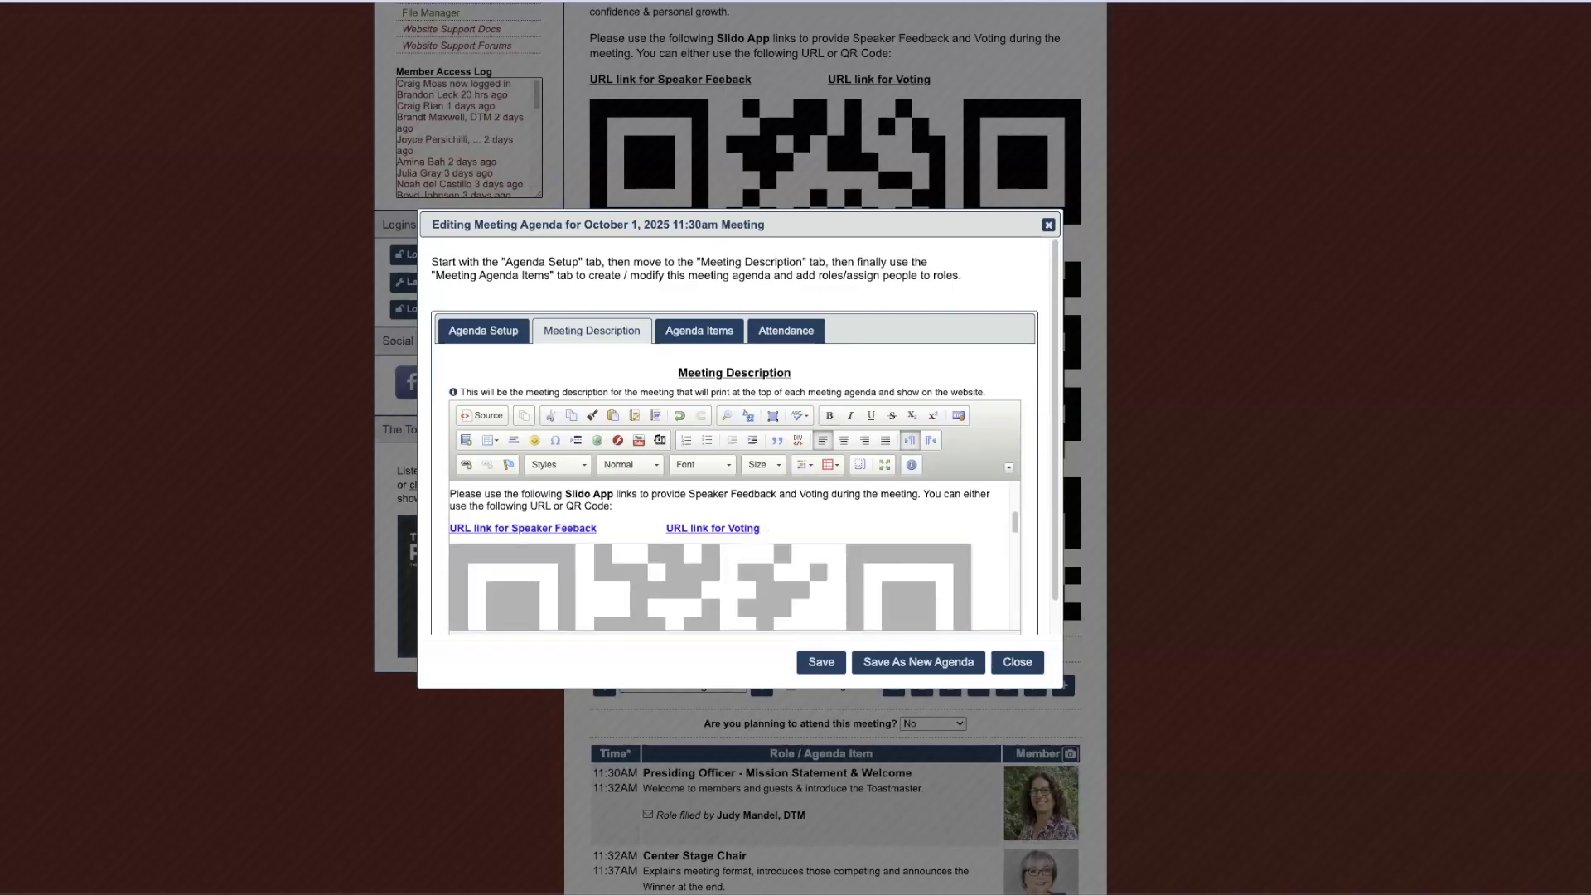
double_click(793, 579)
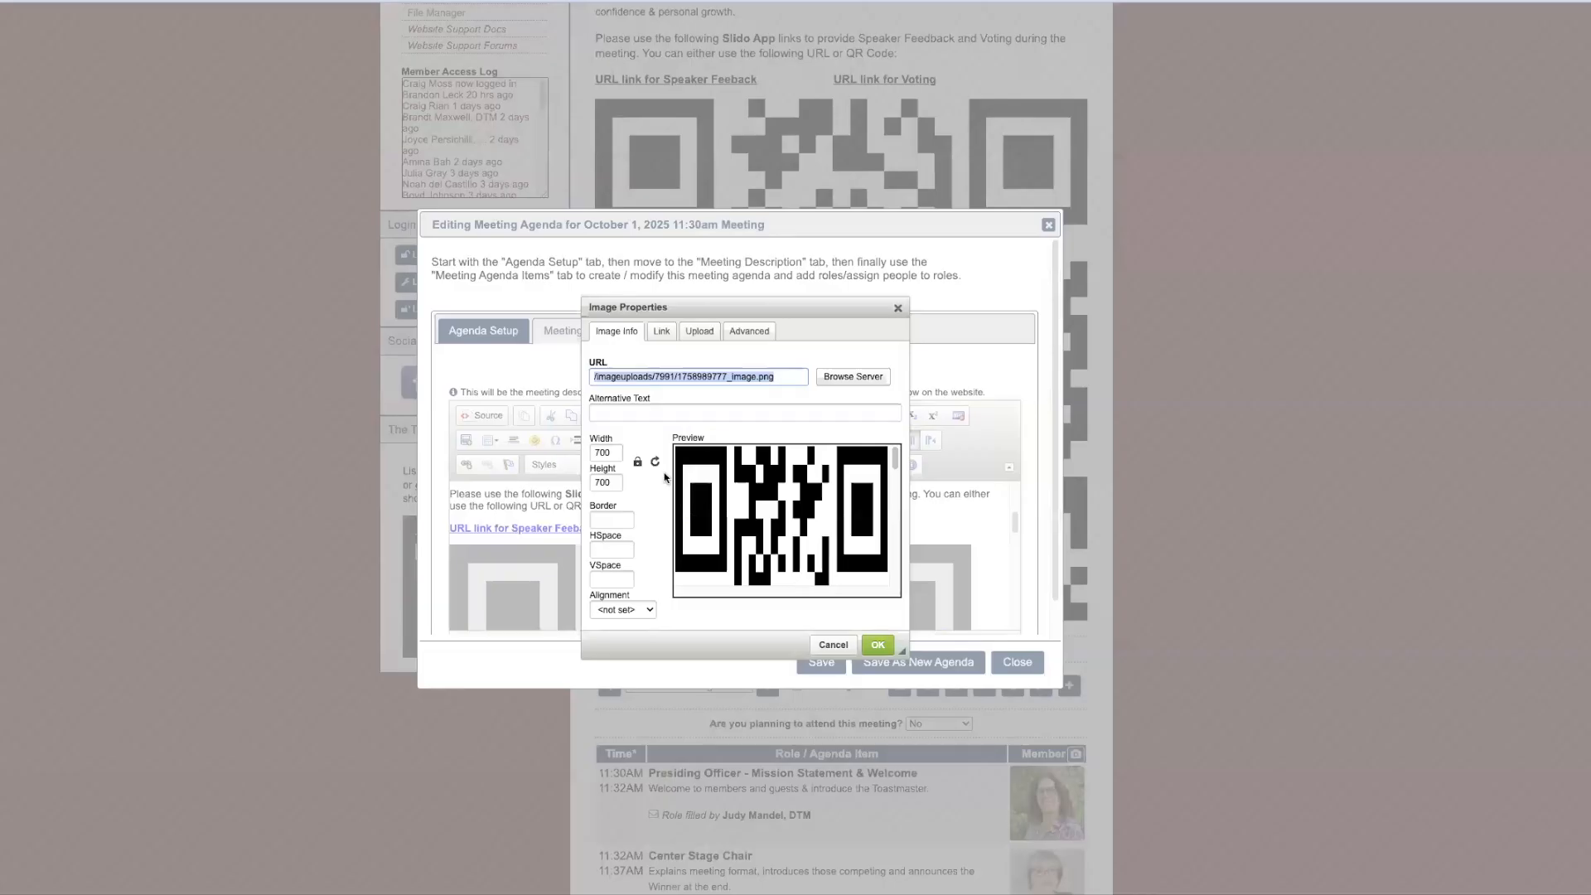
text(120)
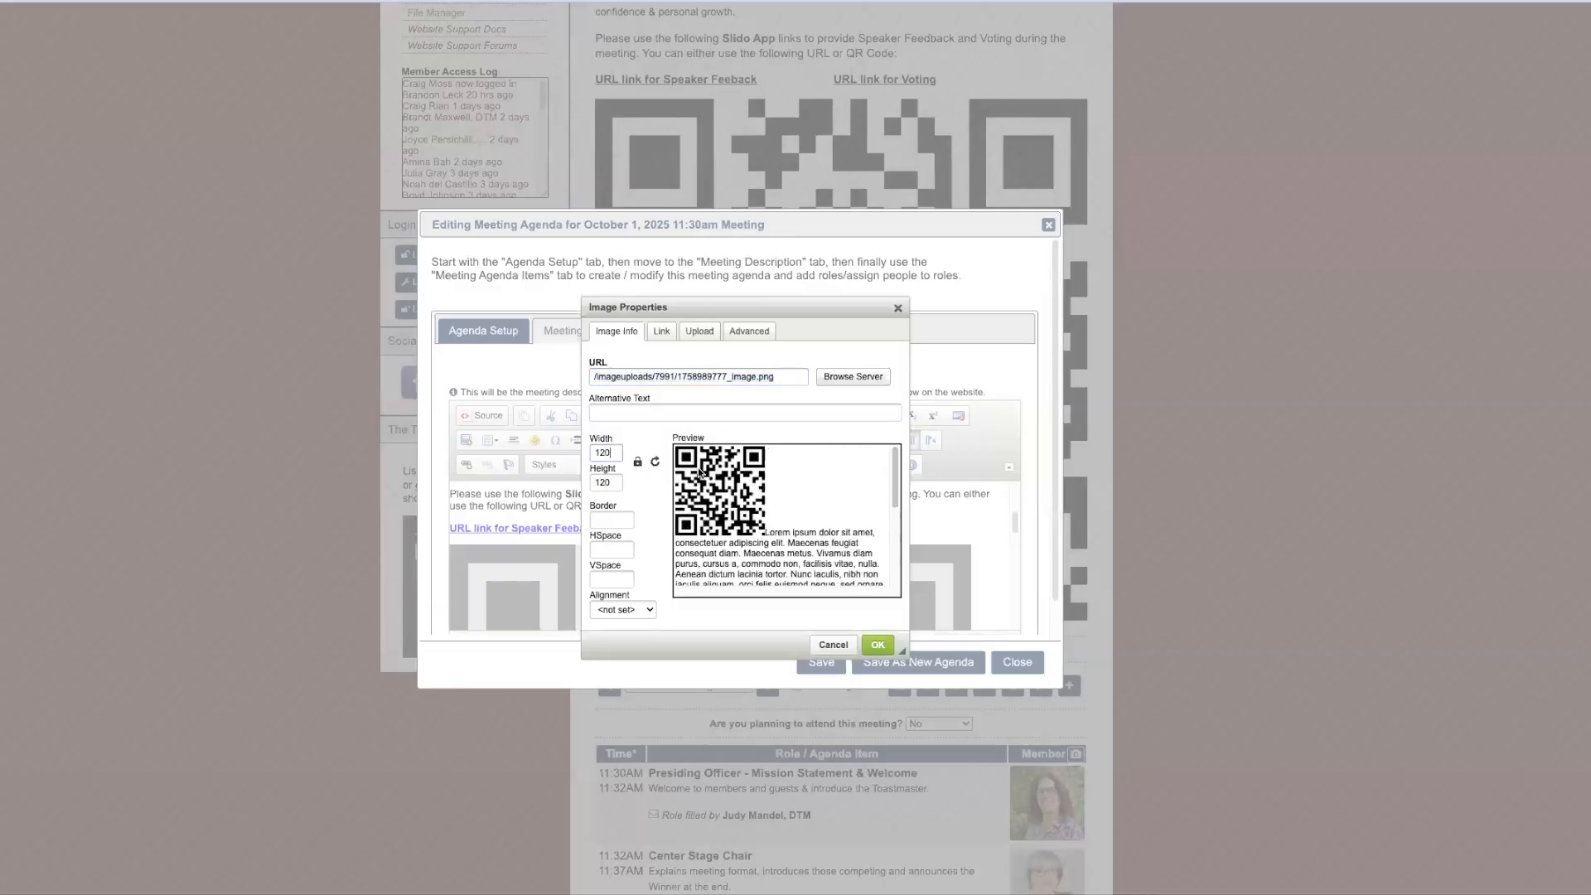
click(878, 646)
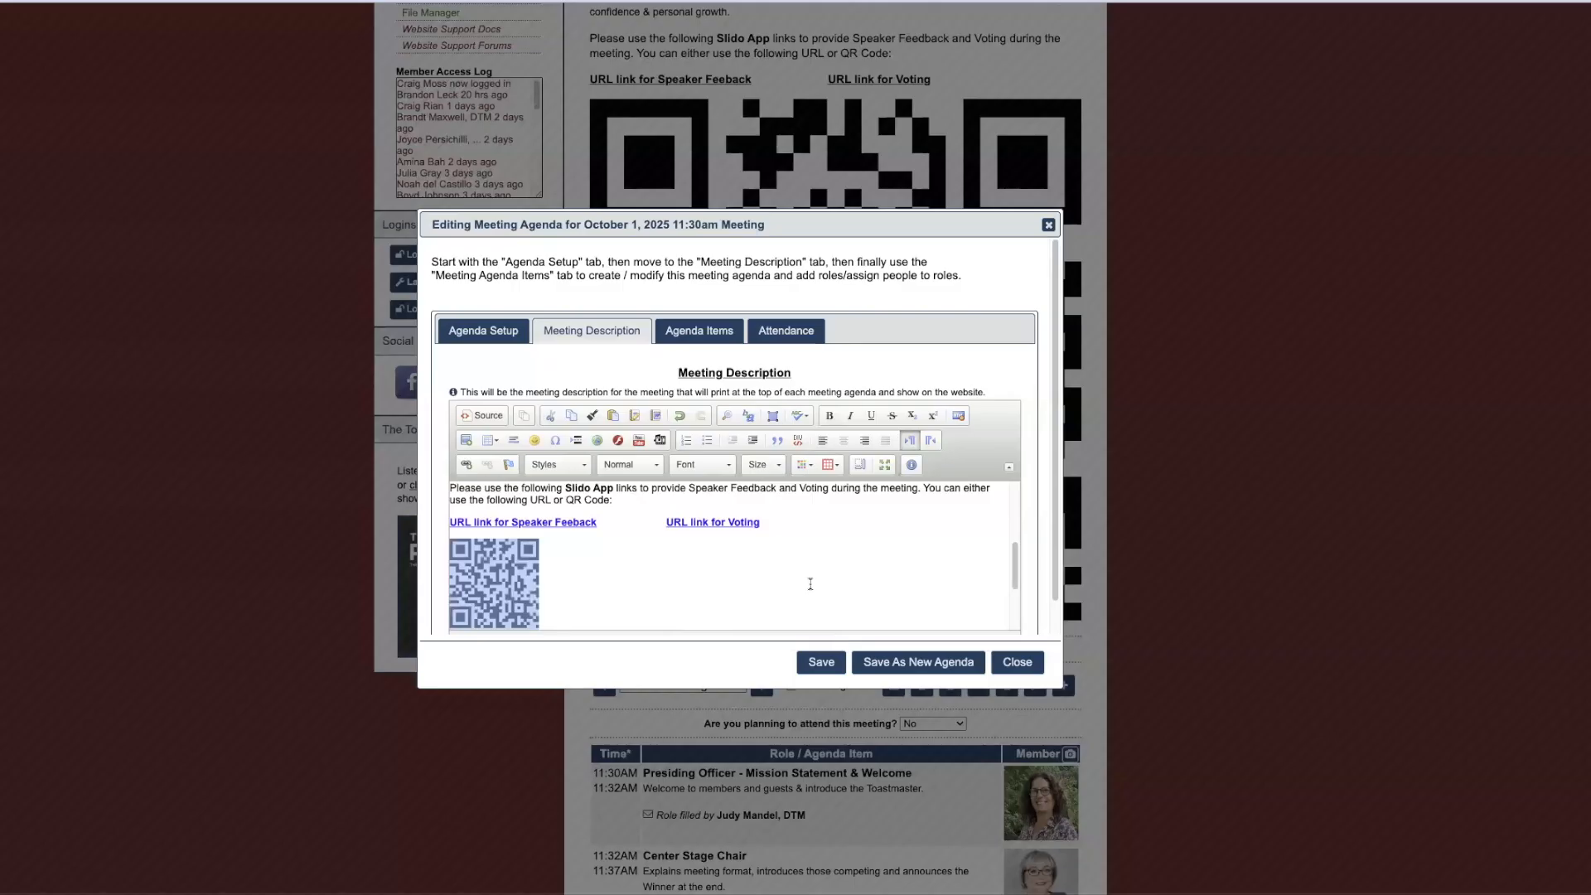
- Remove the spacing before the voting QR code and place it beside the feedback QR code, under "URL link for Voting"
click(691, 565)
scroll(514, 585, down, 1)
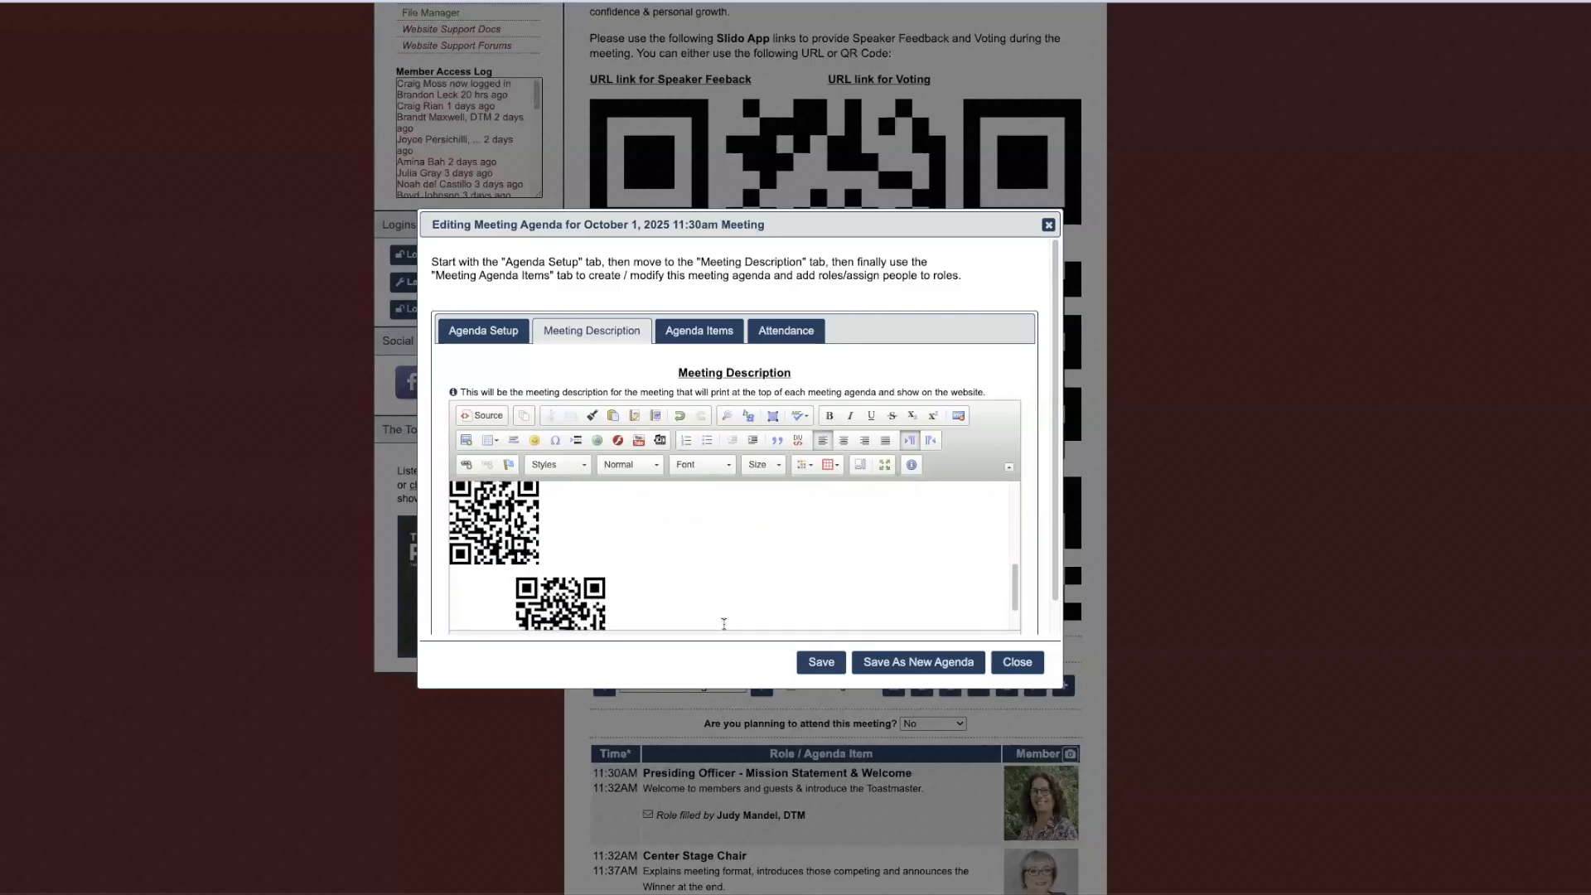
scroll(560, 572, down, 1)
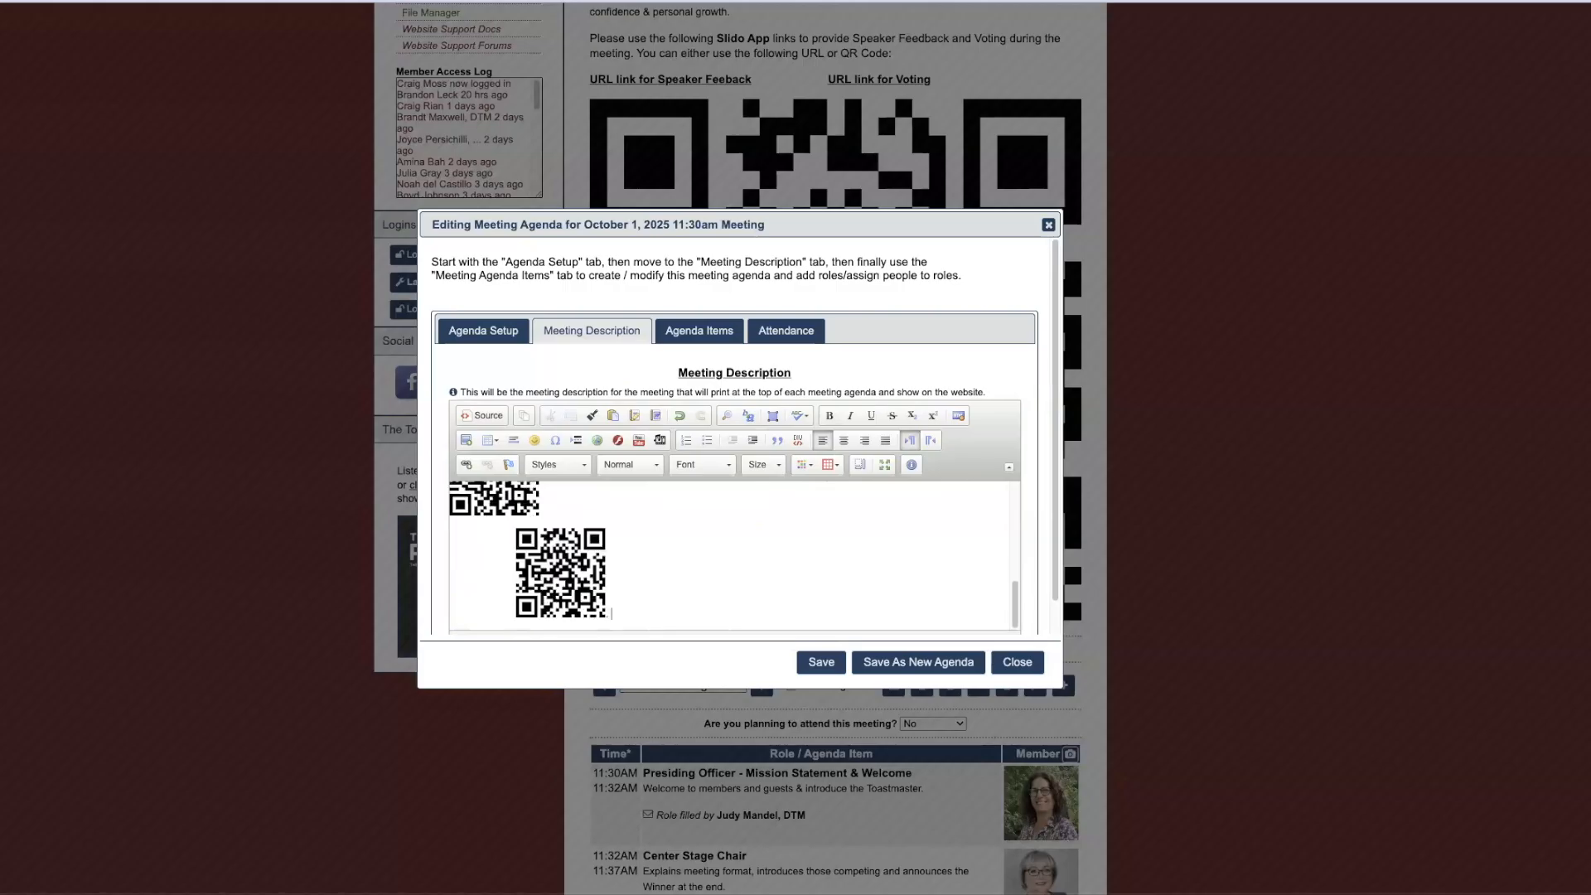
key(BackSpace)
key(BackSpace)
key(BackSpace)
key(BackSpace)
key(BackSpace)
key(BackSpace)
key(BackSpace)
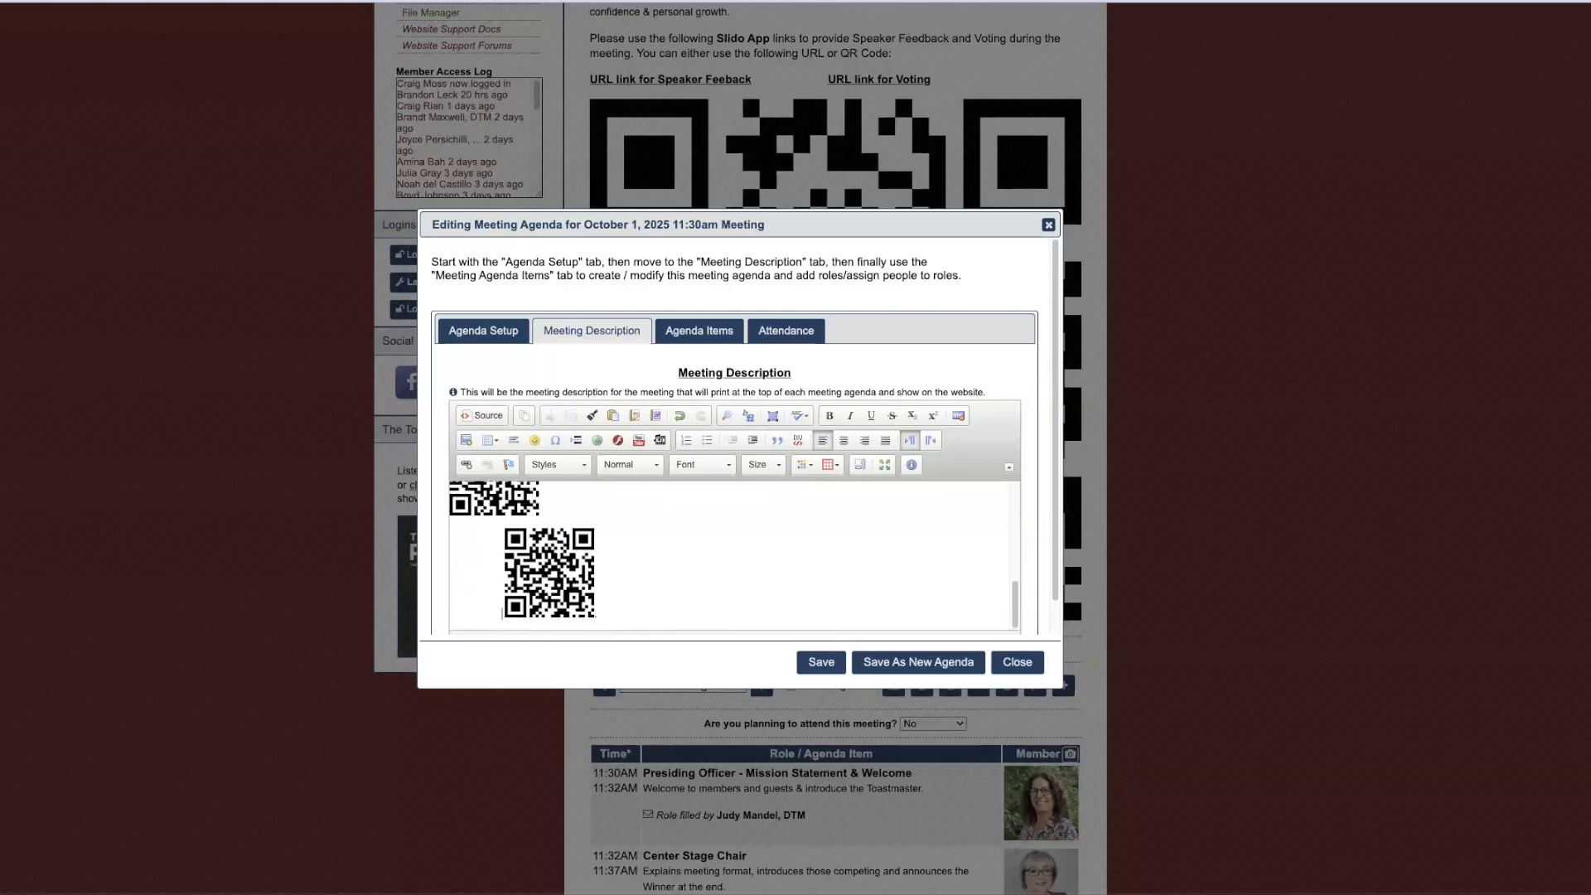
key(BackSpace)
key(BackSpace)
key(BackSpace)
key(BackSpace)
key(BackSpace)
key(BackSpace)
key(BackSpace)
key(BackSpace)
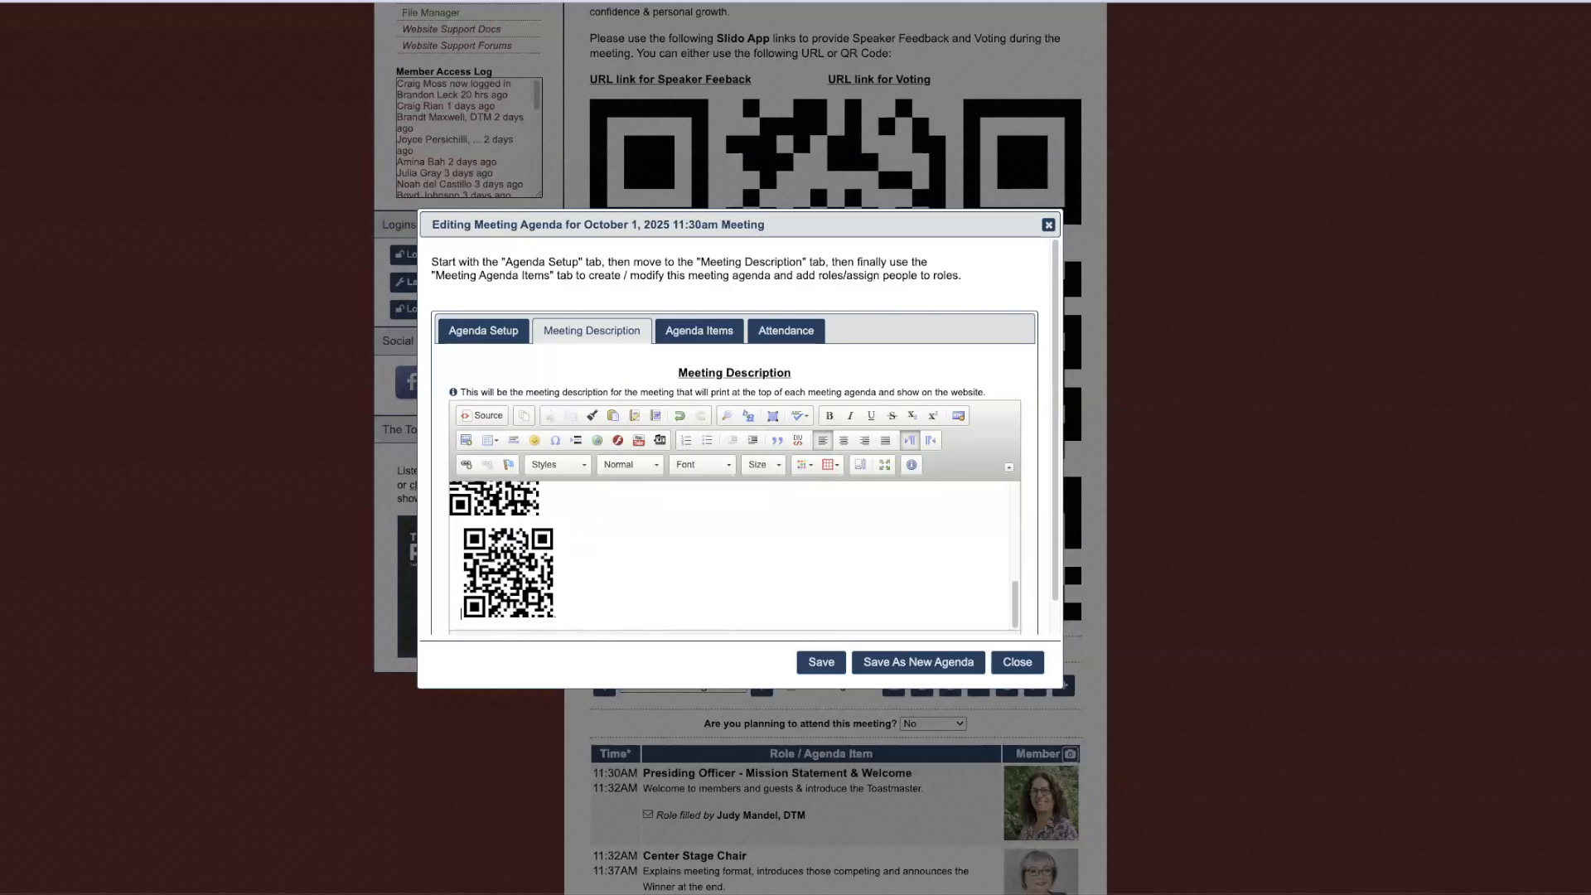
key(BackSpace)
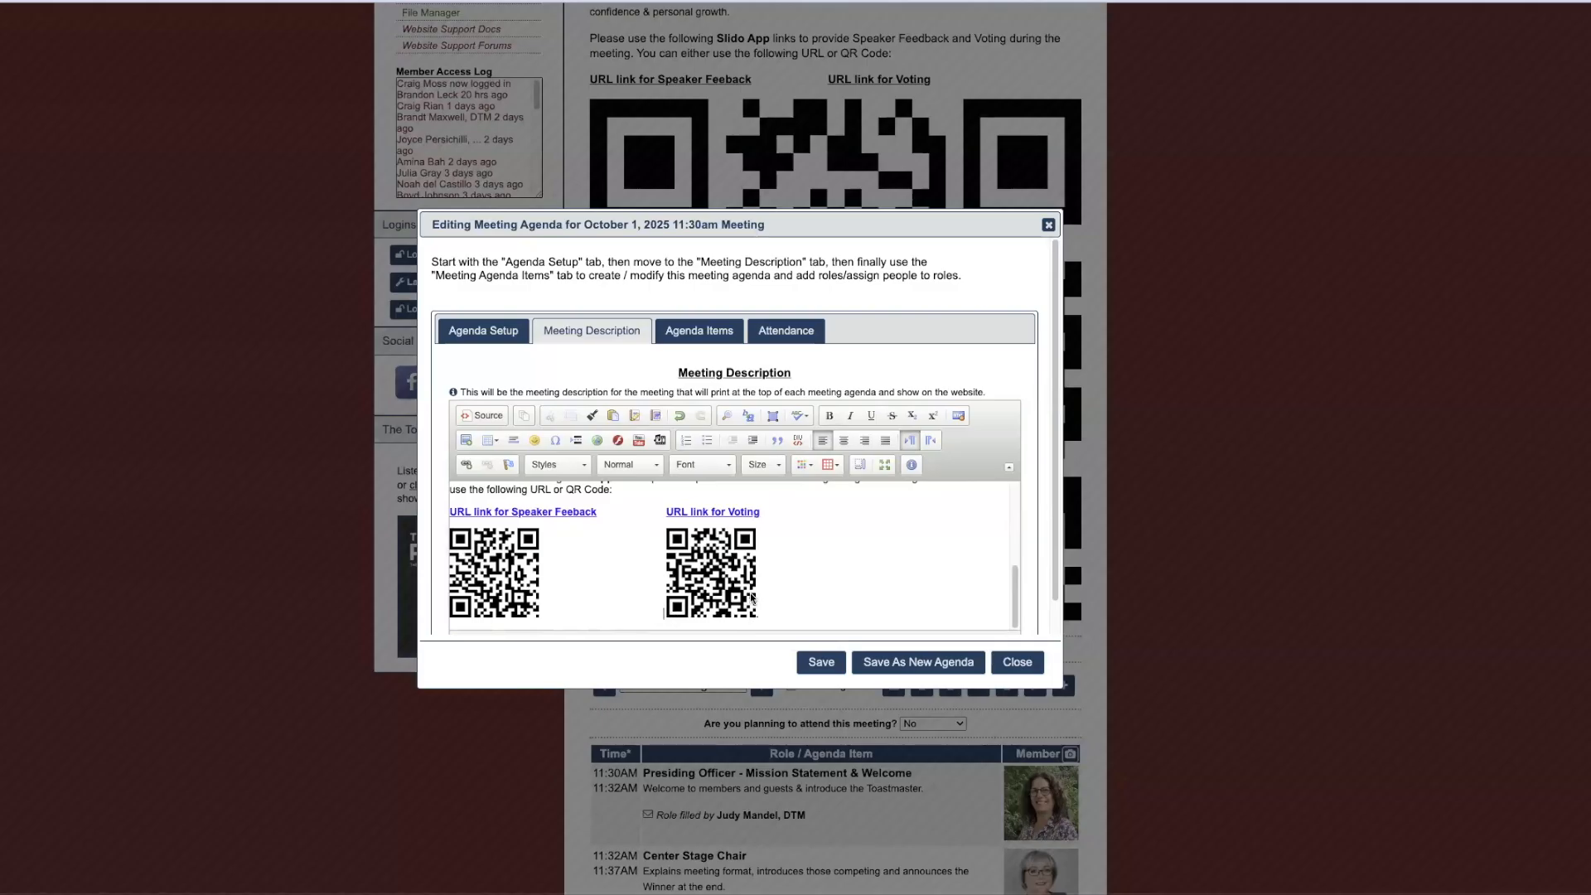
- Save and close the October 1, 2025 agenda, and open its URL link for Voting to test it
click(832, 665)
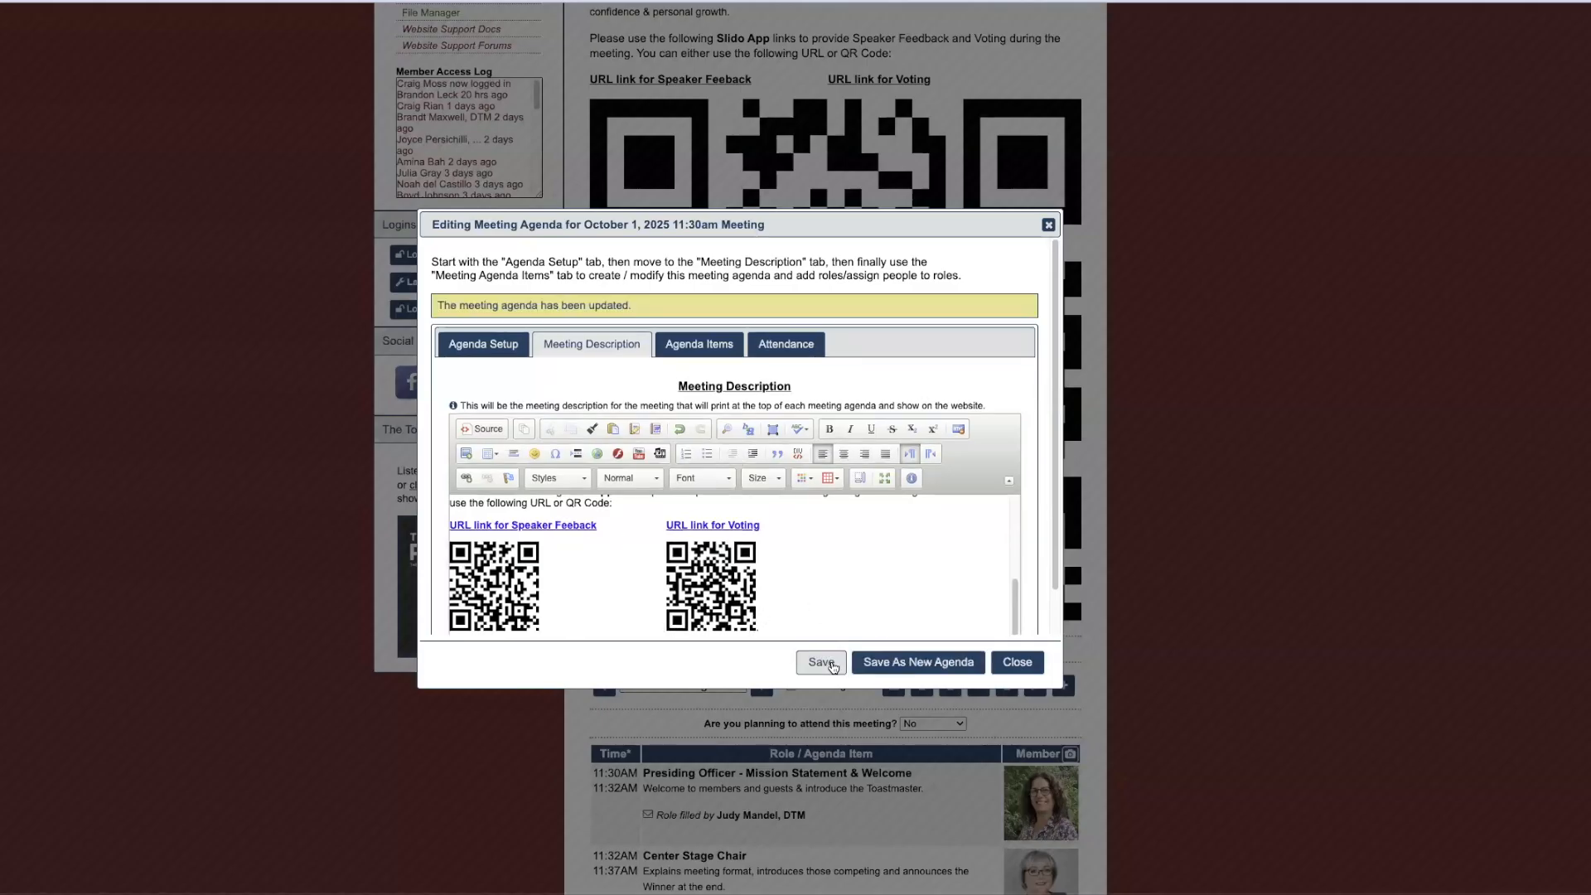
click(1018, 664)
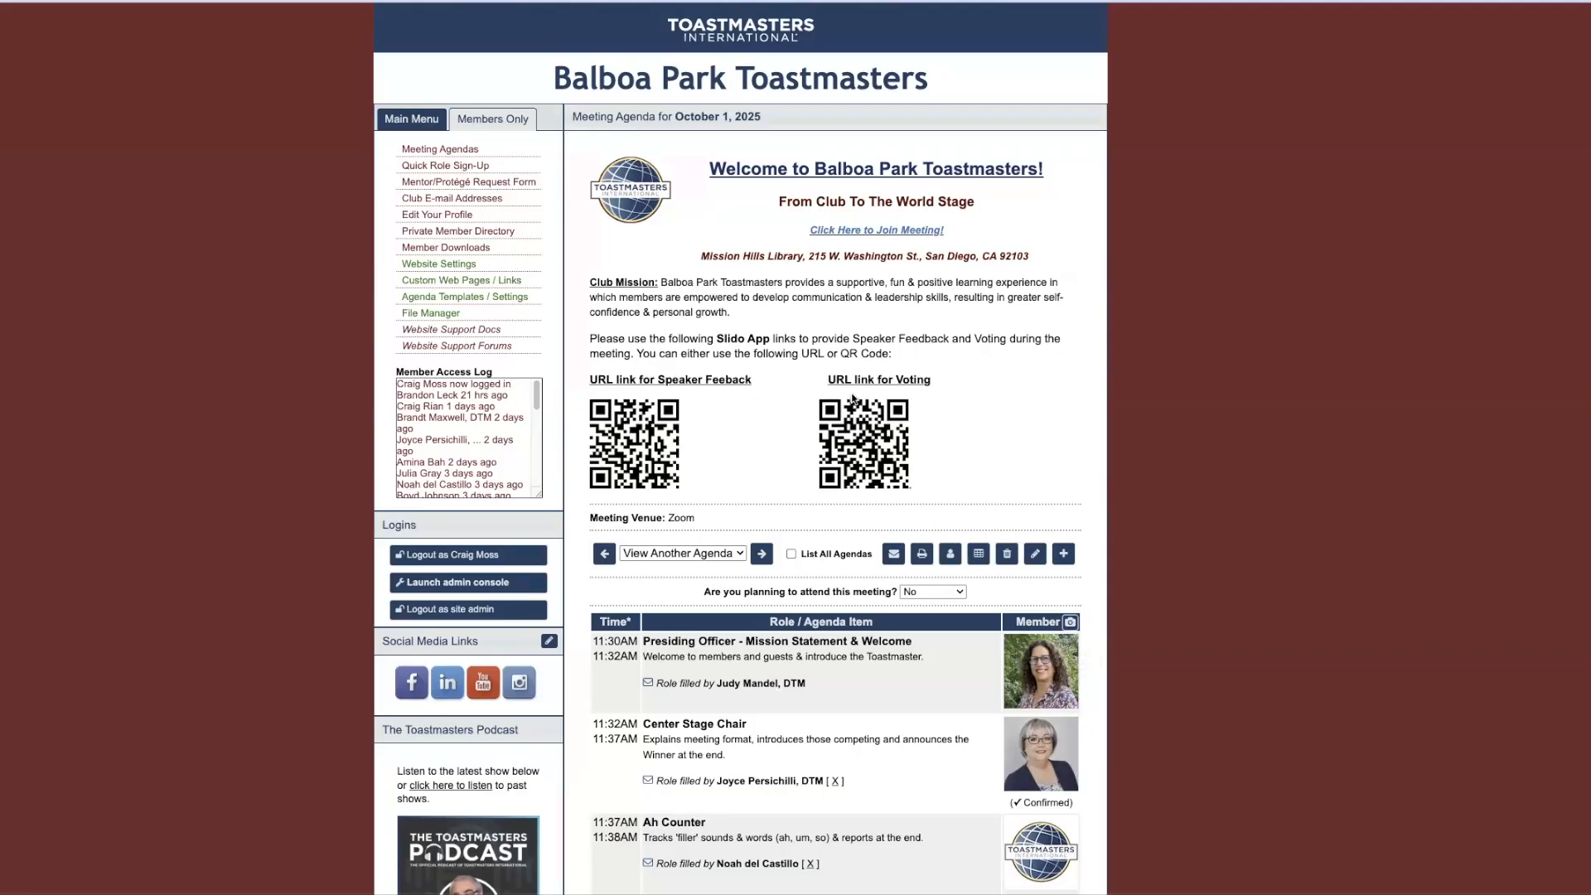
click(888, 380)
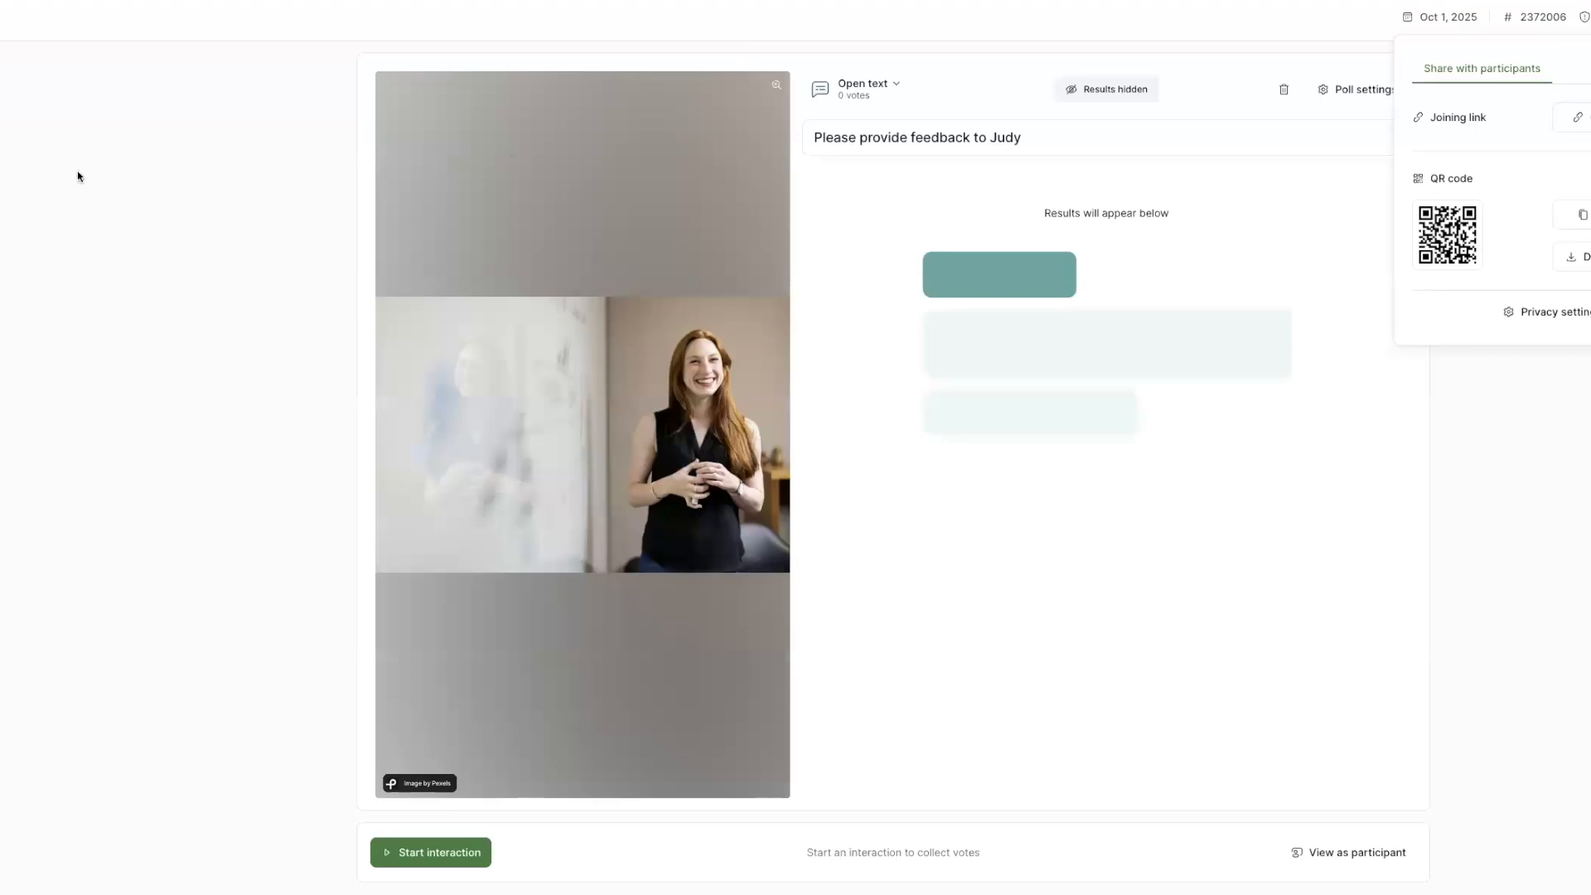
- Open the BPT - Voting - Oct 1st 2025 slido, start the favorite speaker poll and send a test participant vote for Speaker 3
key(Escape)
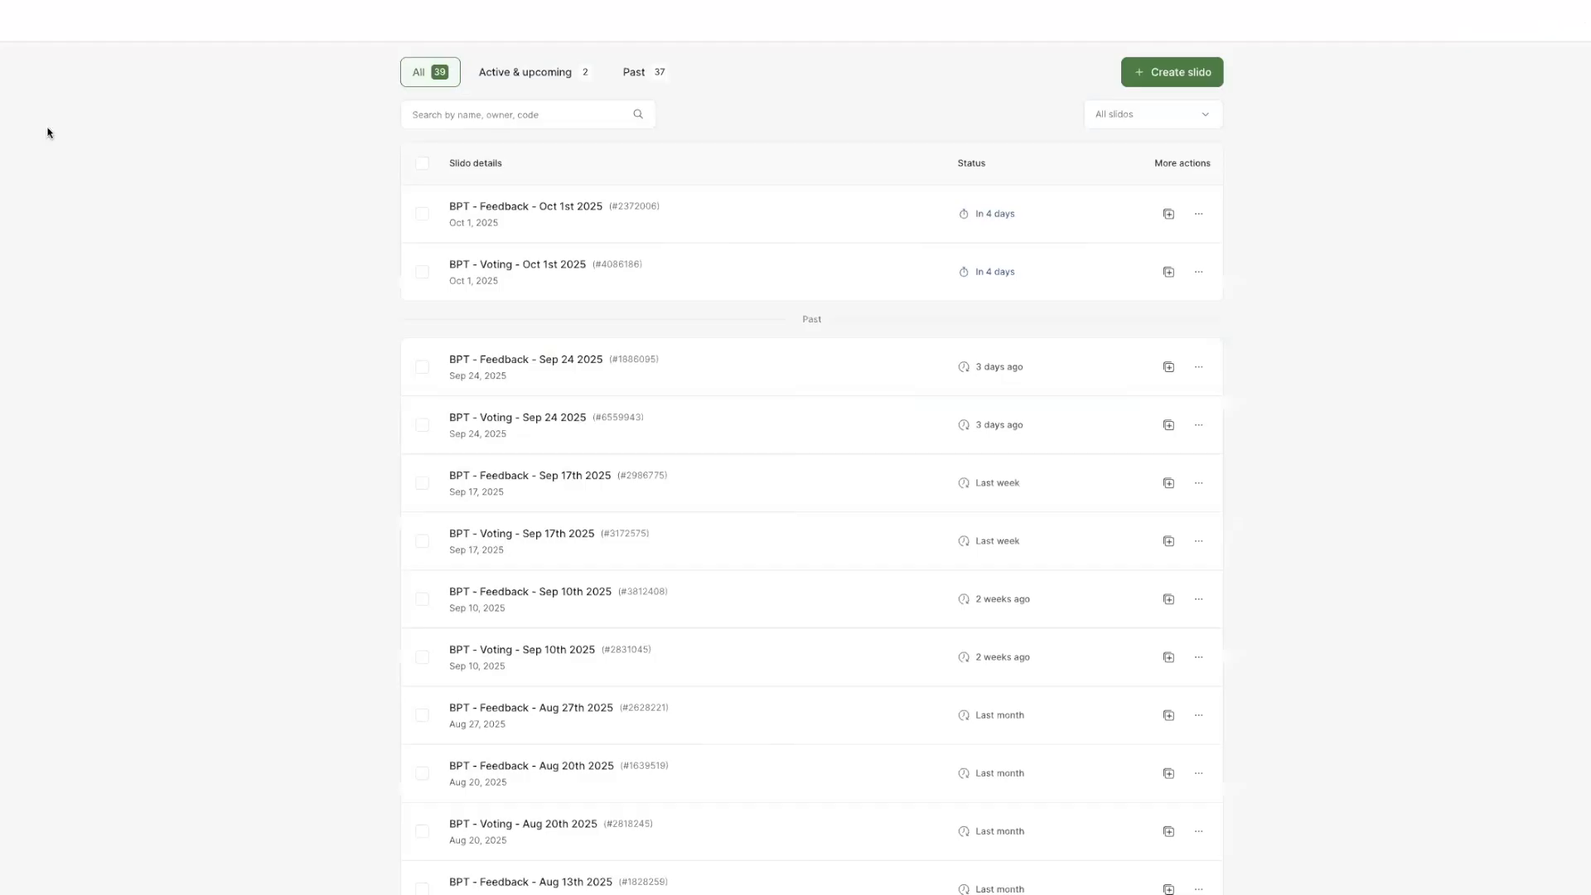
click(503, 270)
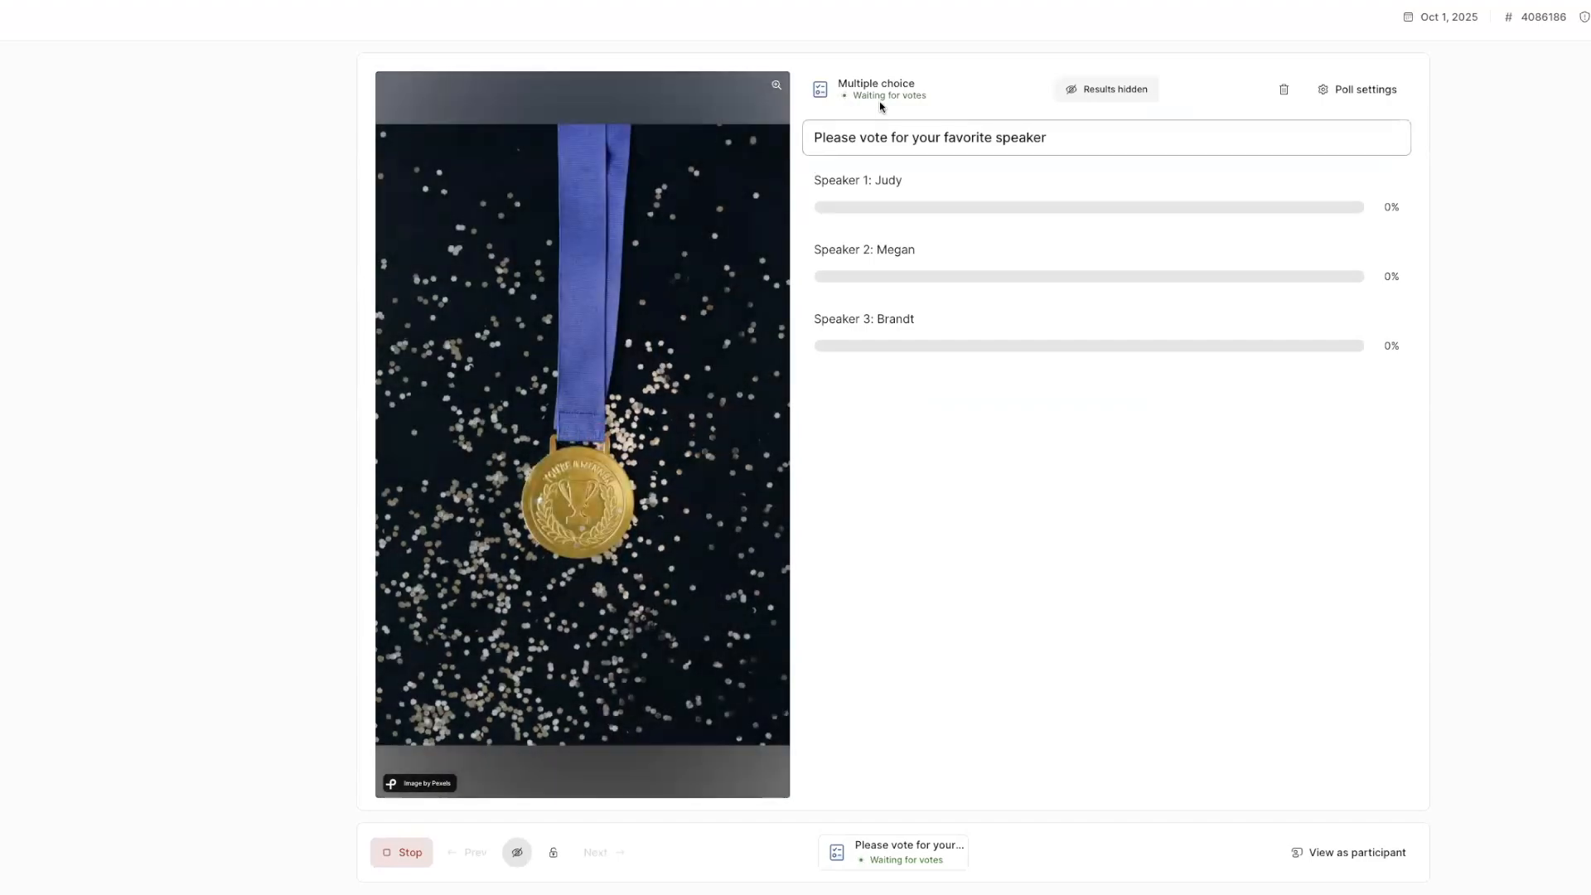
drag(927, 96, 833, 97)
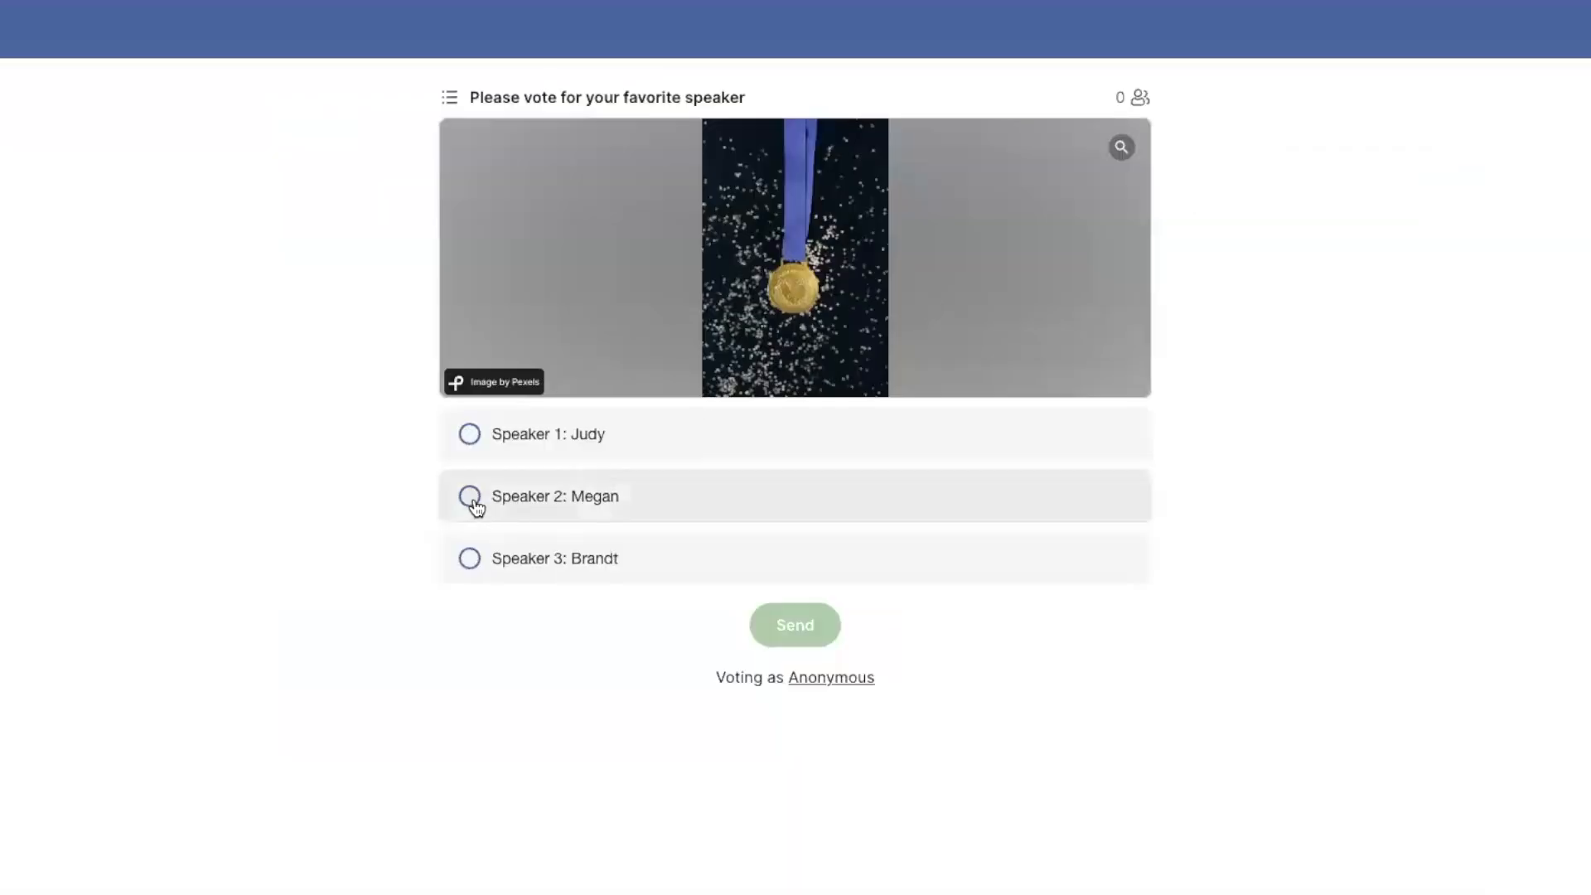
click(469, 559)
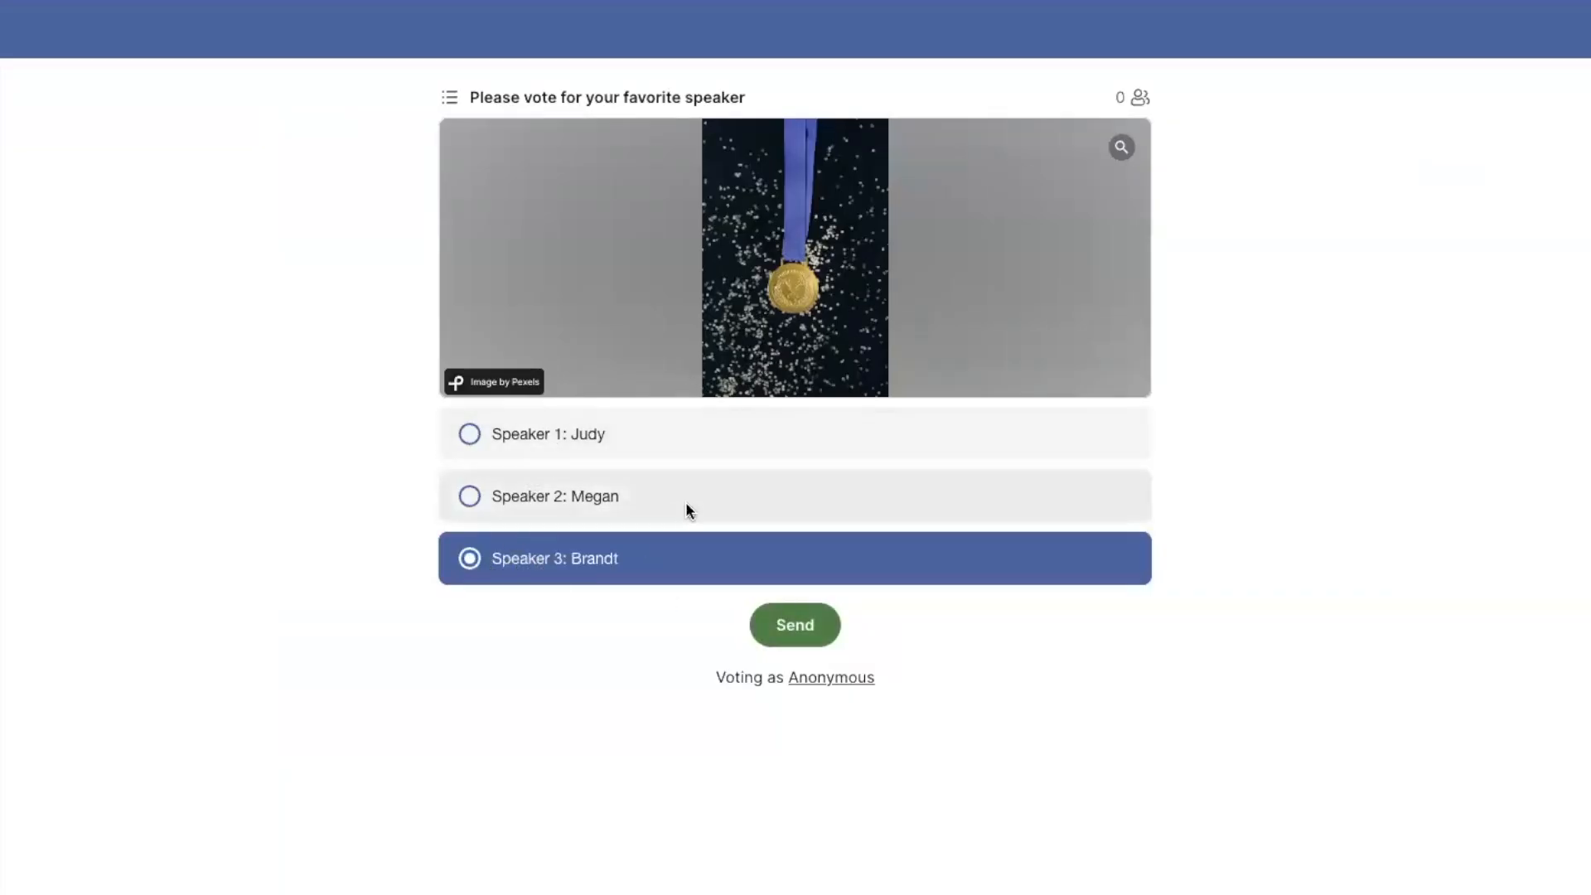
click(825, 635)
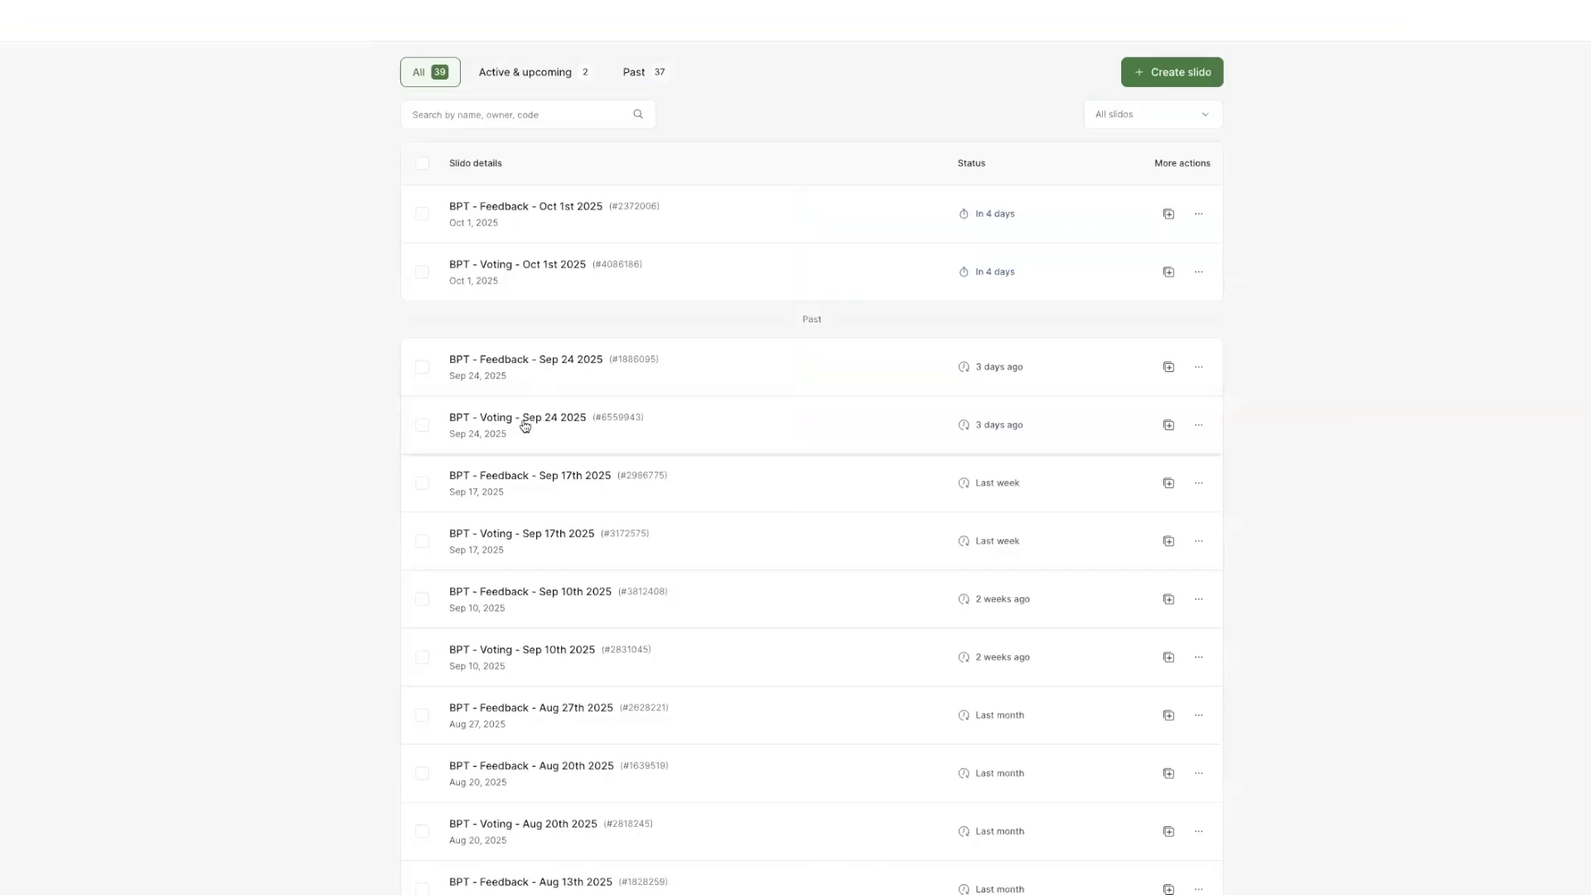
- Review the Table Topics Speaker, Evaluator and Speaker poll results of the BPT - Voting - Sep 24 2025 slido
click(525, 421)
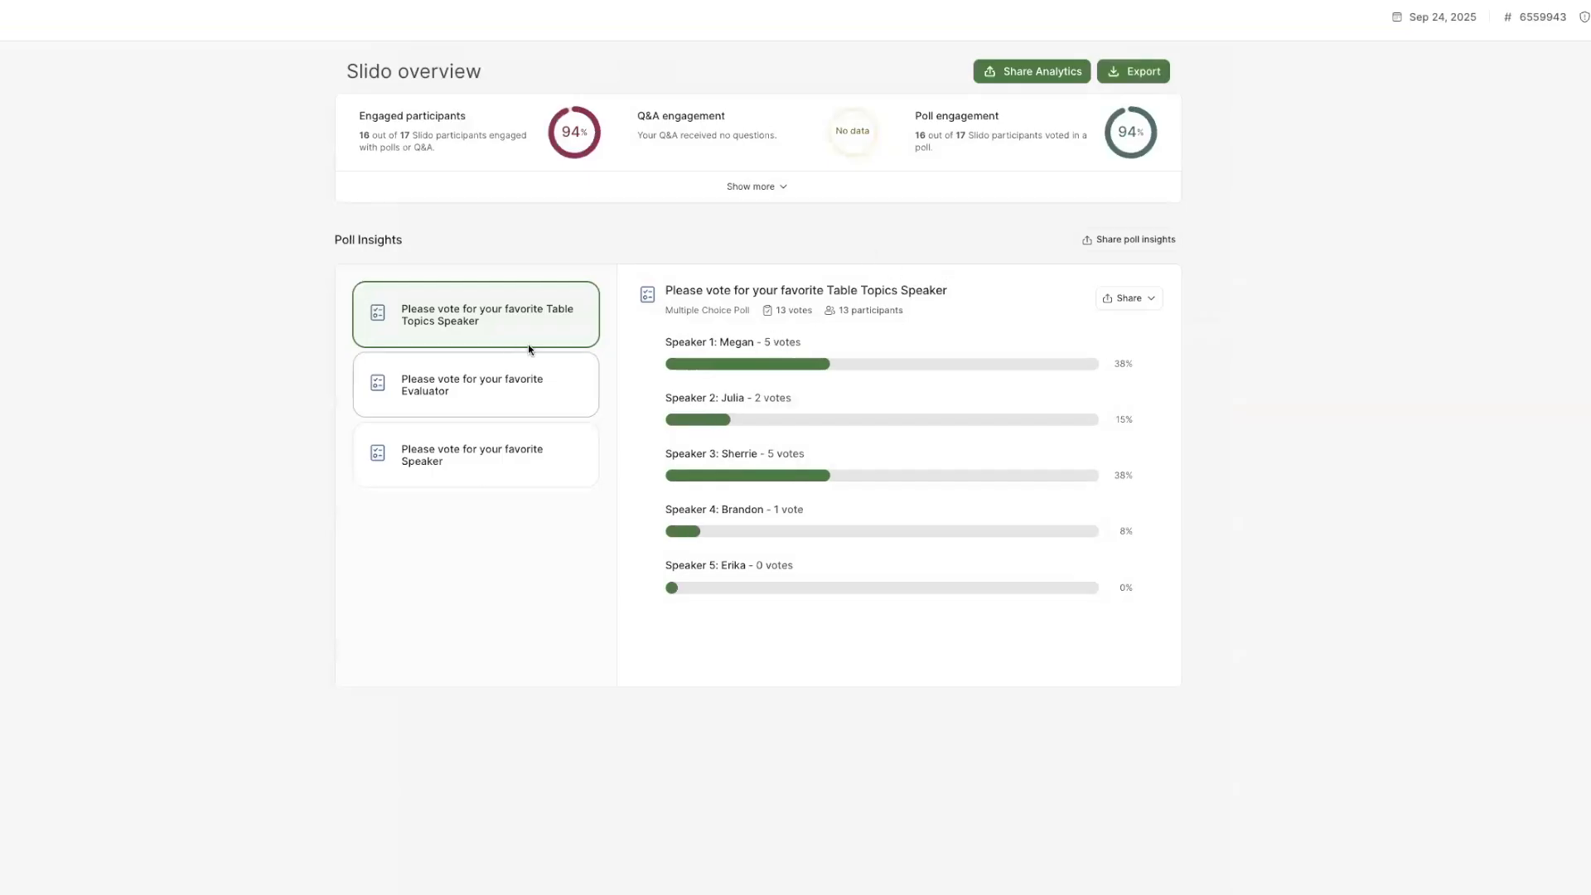
click(459, 382)
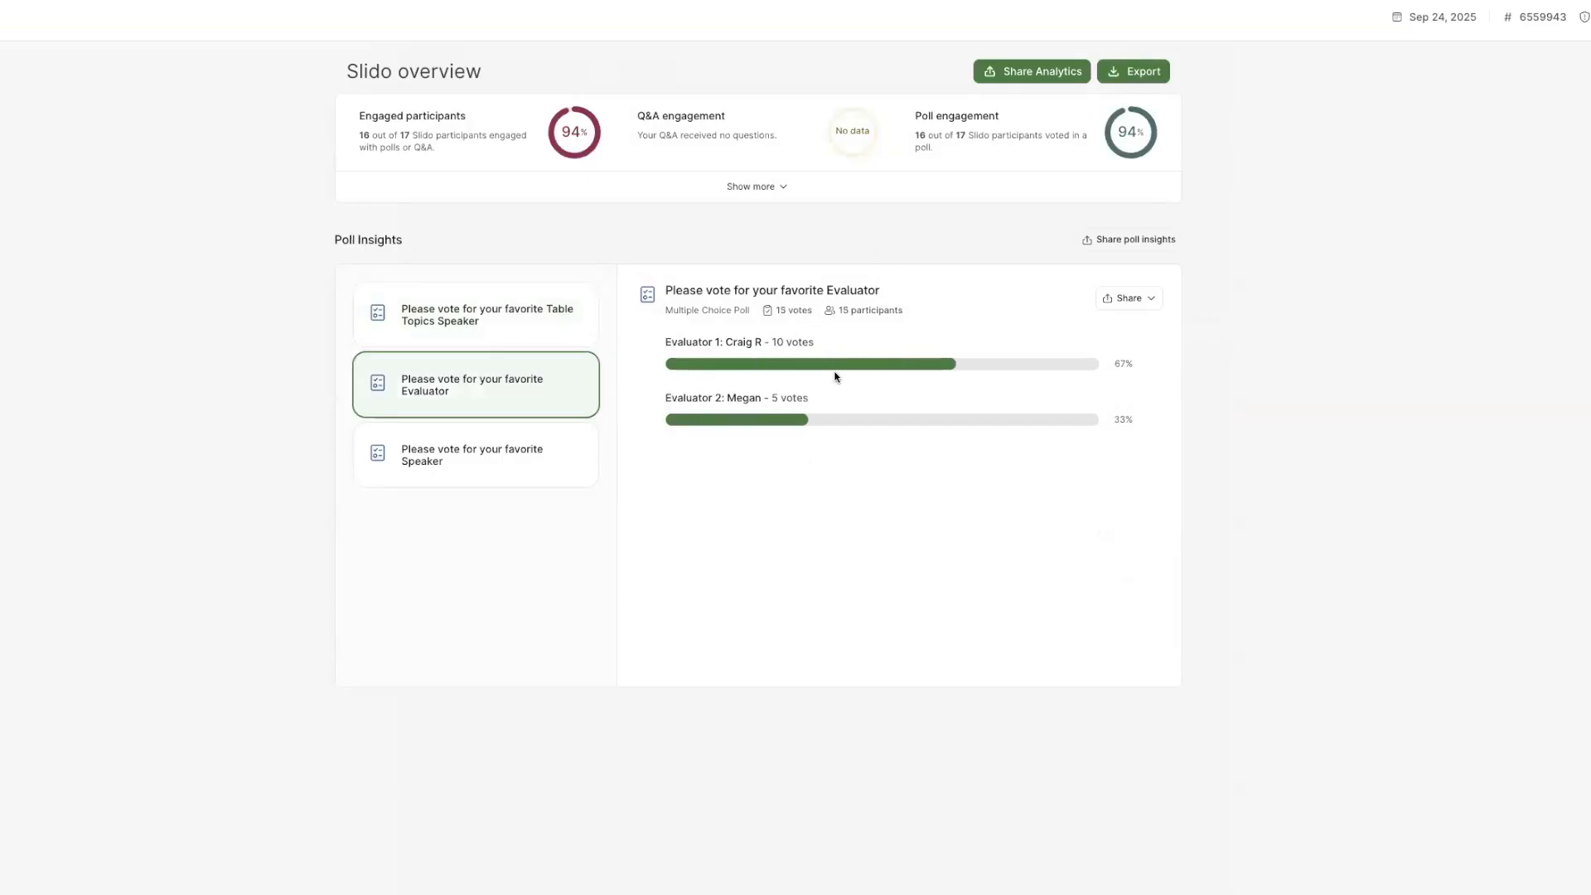
click(486, 455)
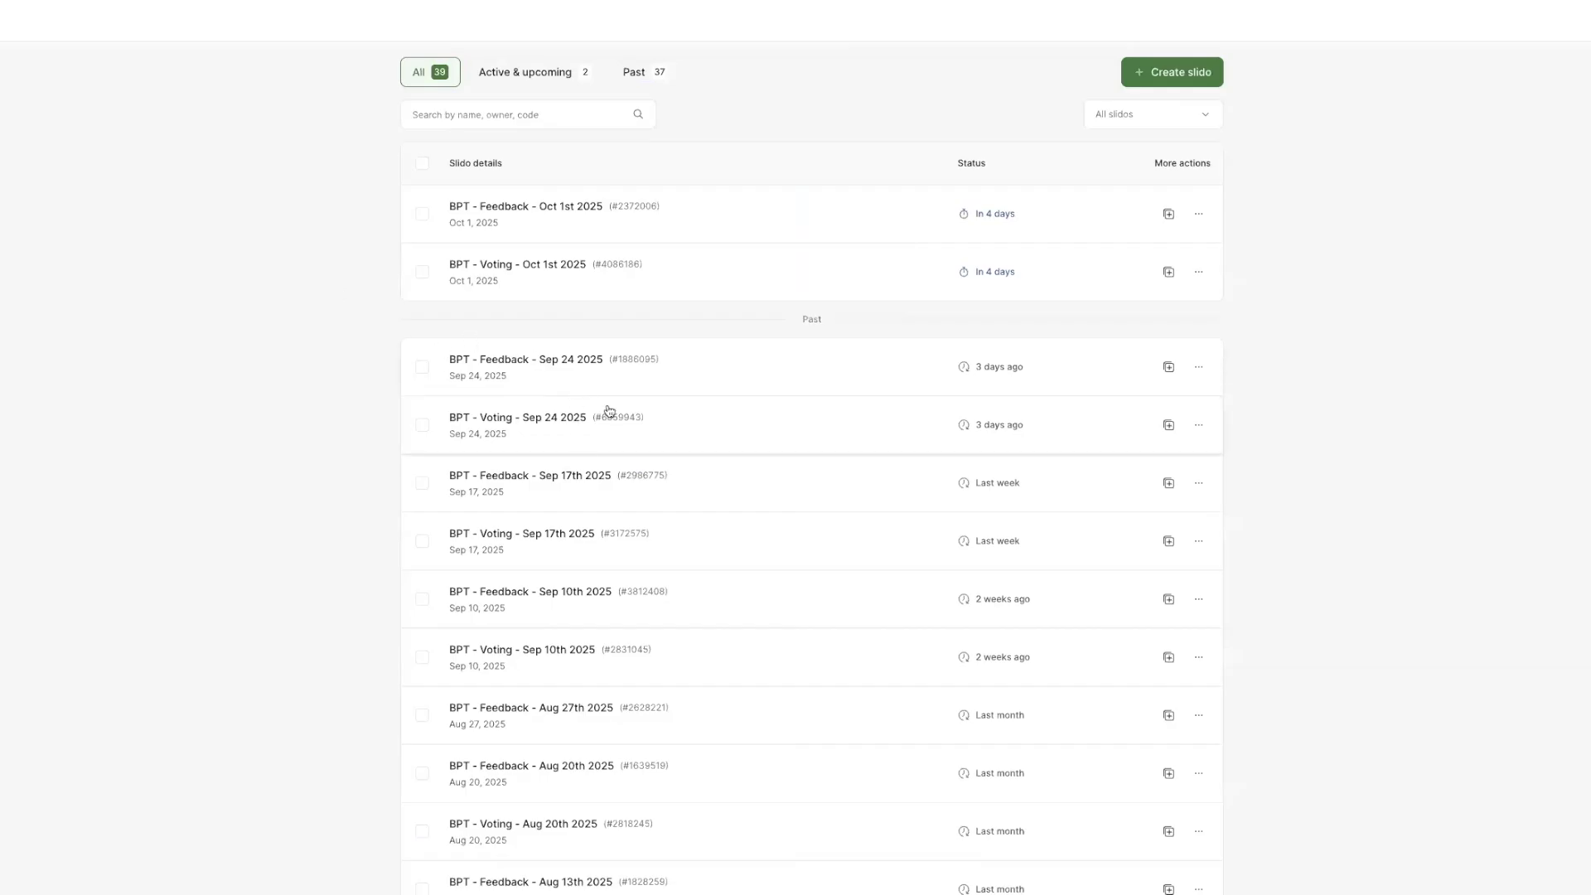
- Open the form for creating a new slido and cancel it
click(1173, 73)
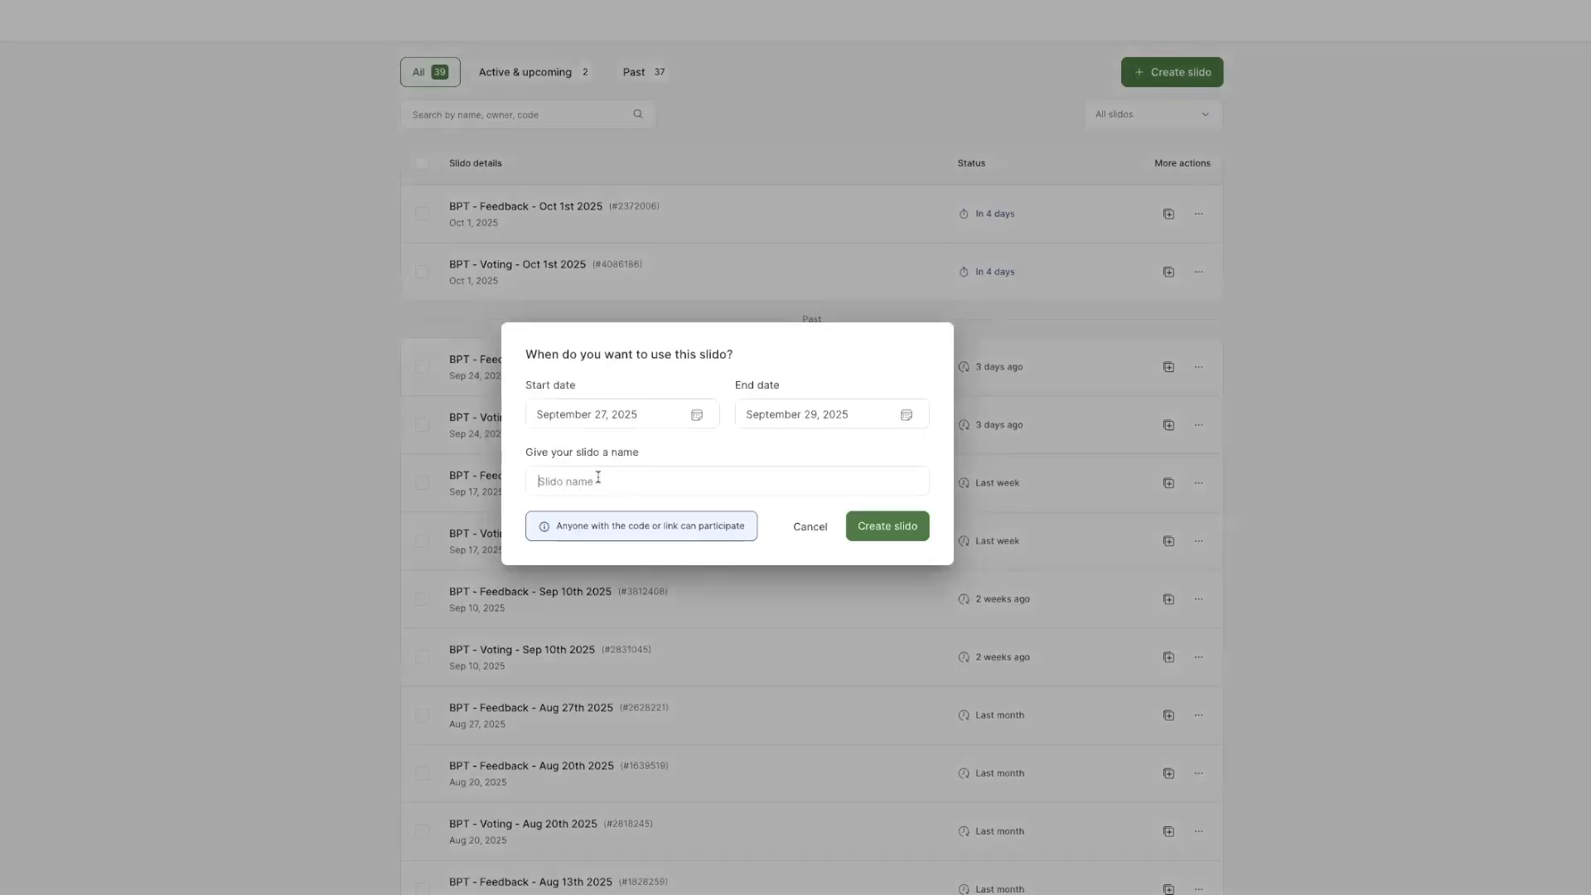
click(810, 528)
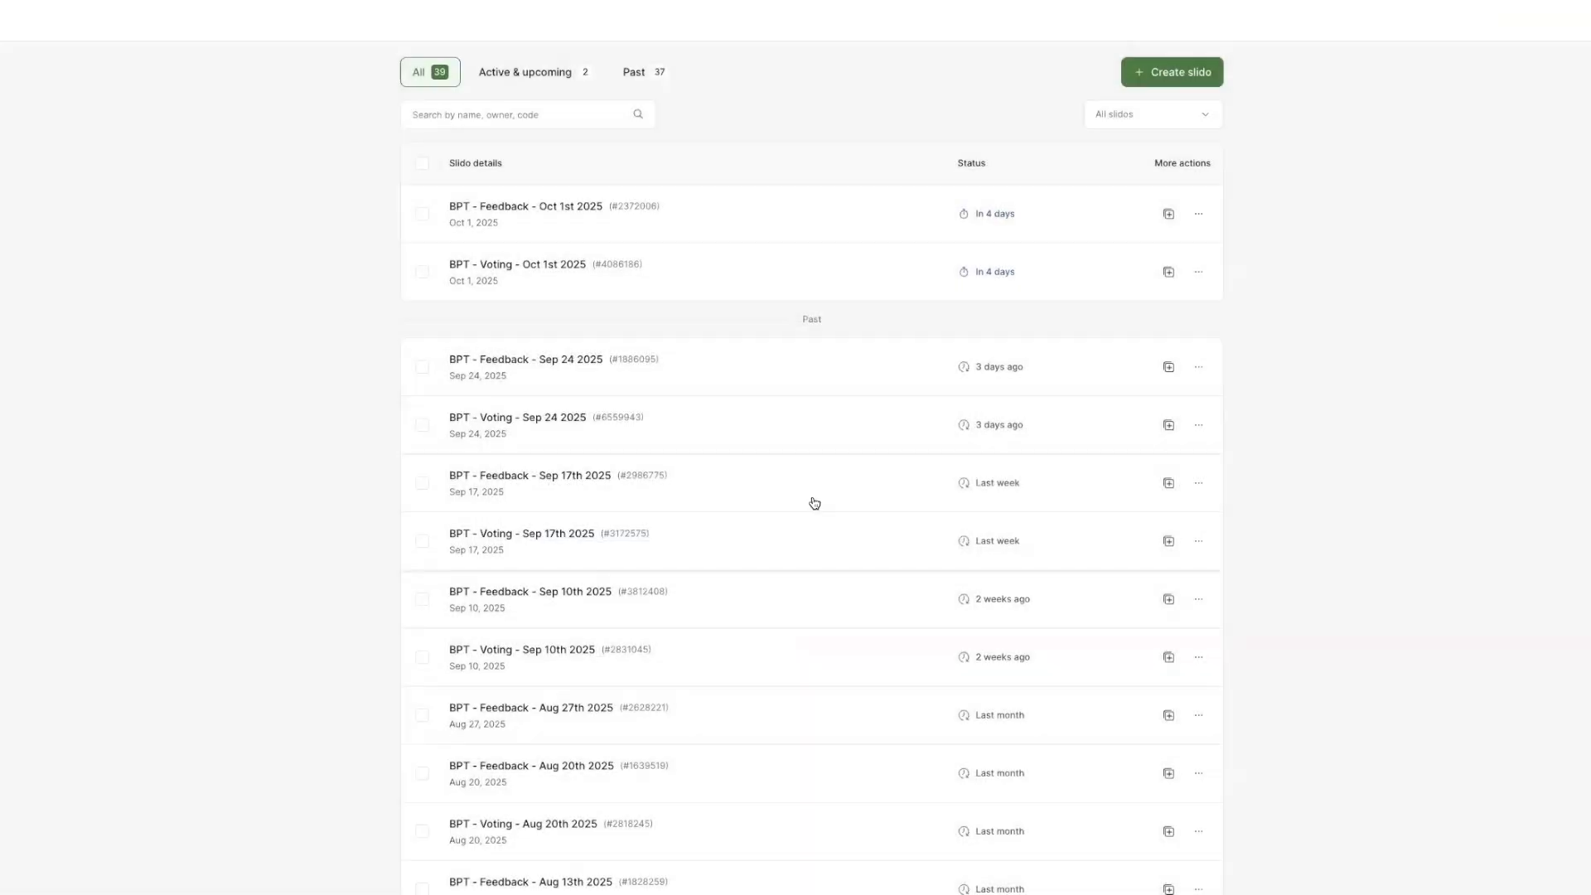